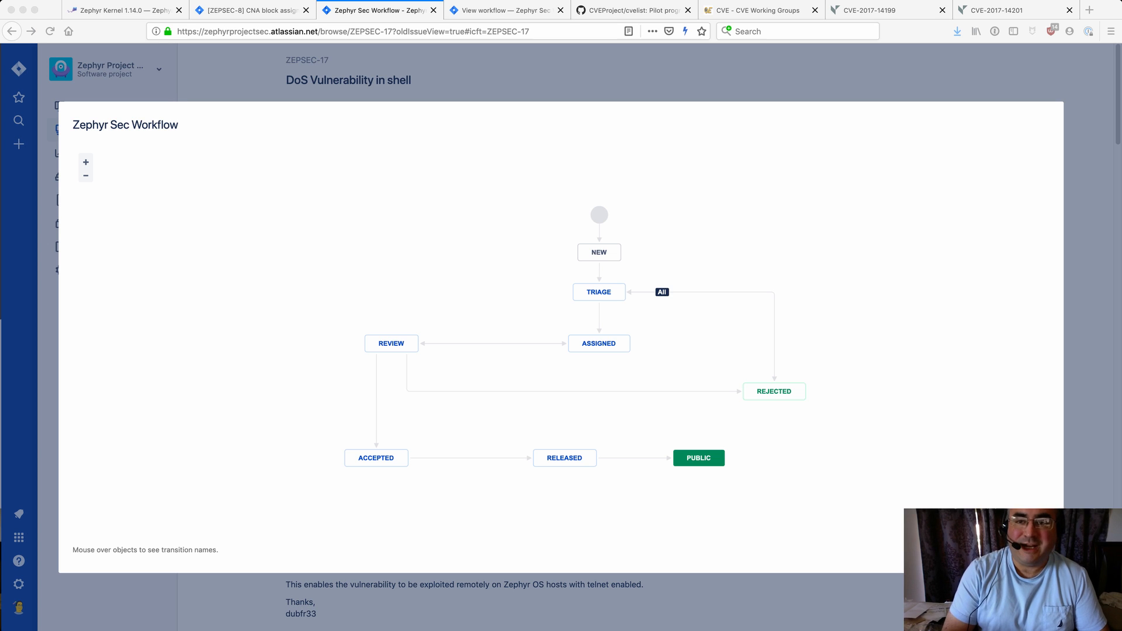
Close the workflow diagram and highlight the shell DNS and shell buffer overrun CVE entries in the Zephyr 1.14.0 release notes
{"action": "key", "text": "Escape"}
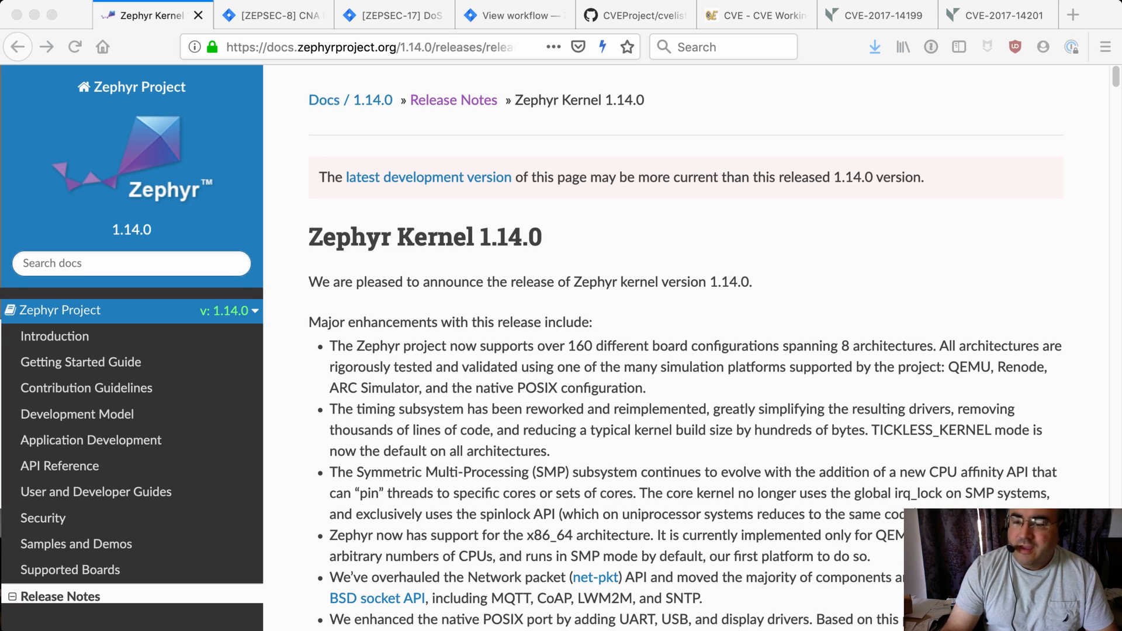
{"action": "scroll", "coordinate": [561, 344], "scroll_direction": "down", "scroll_amount": 10}
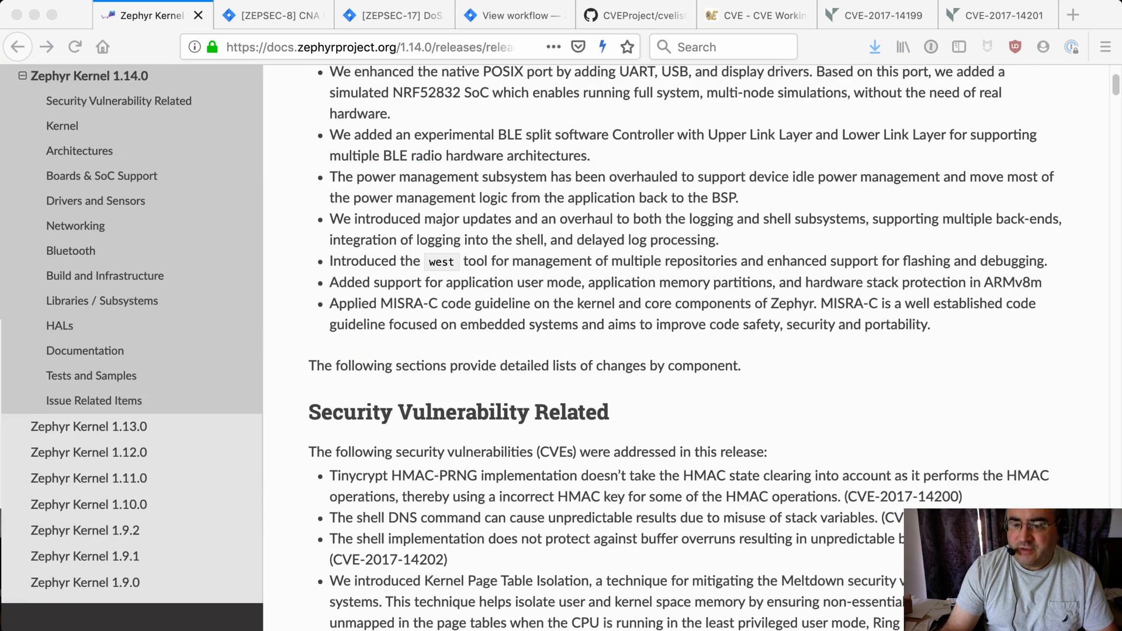
{"action": "scroll", "coordinate": [686, 347], "scroll_direction": "down", "scroll_amount": 4}
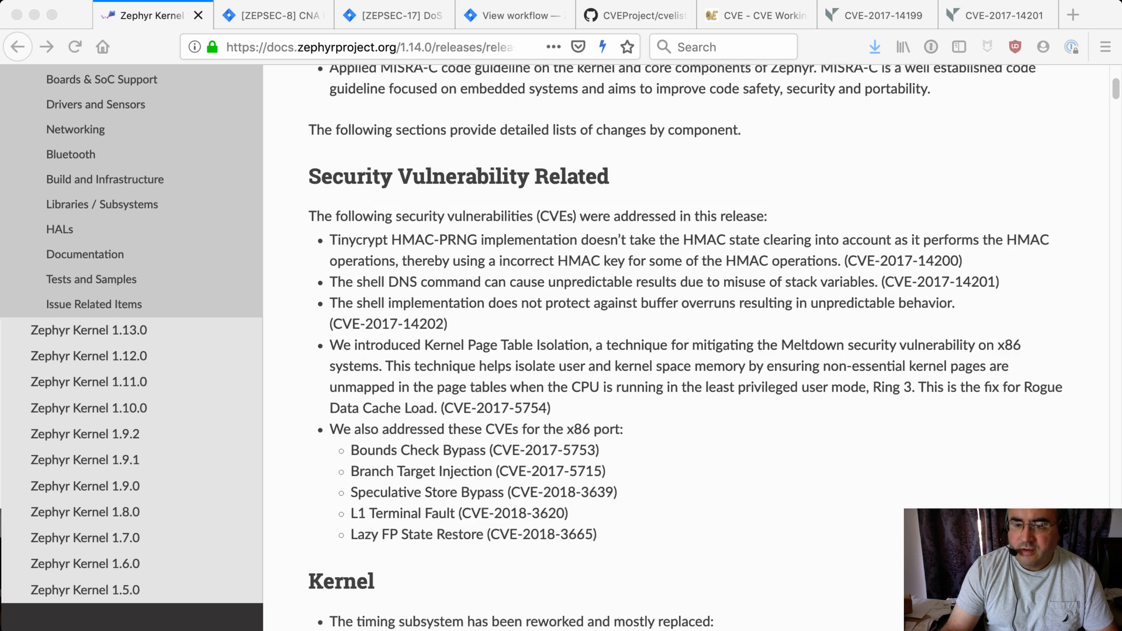
{"action": "scroll", "coordinate": [686, 348], "scroll_direction": "down", "scroll_amount": 1}
{"action": "left_click_drag", "start_coordinate": [330, 225], "coordinate": [448, 267]}
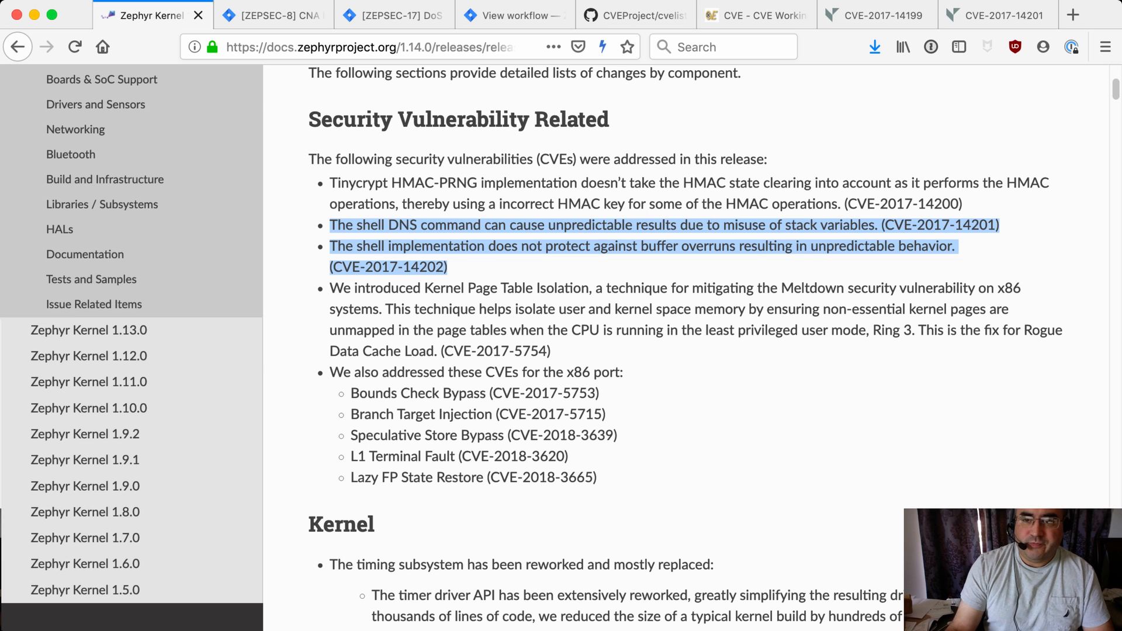
Review the ZEPSEC-17 issue's comments and compare it with the split-off ZEPSEC-18 issue
{"action": "left_click", "coordinate": [395, 16]}
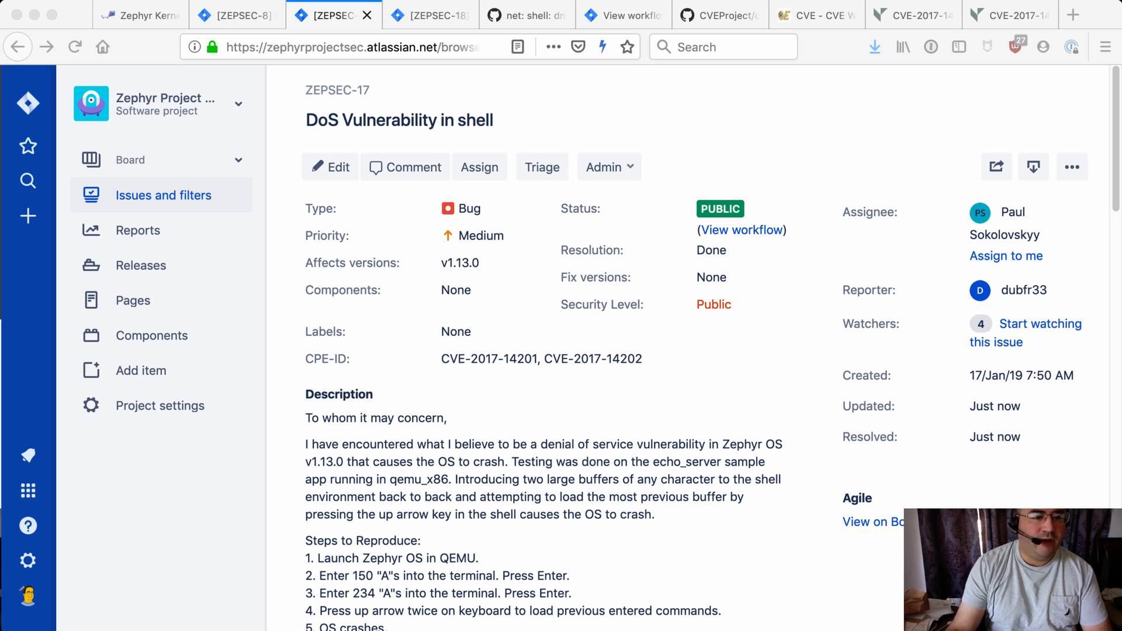
{"action": "scroll", "coordinate": [701, 351], "scroll_direction": "down", "scroll_amount": 10}
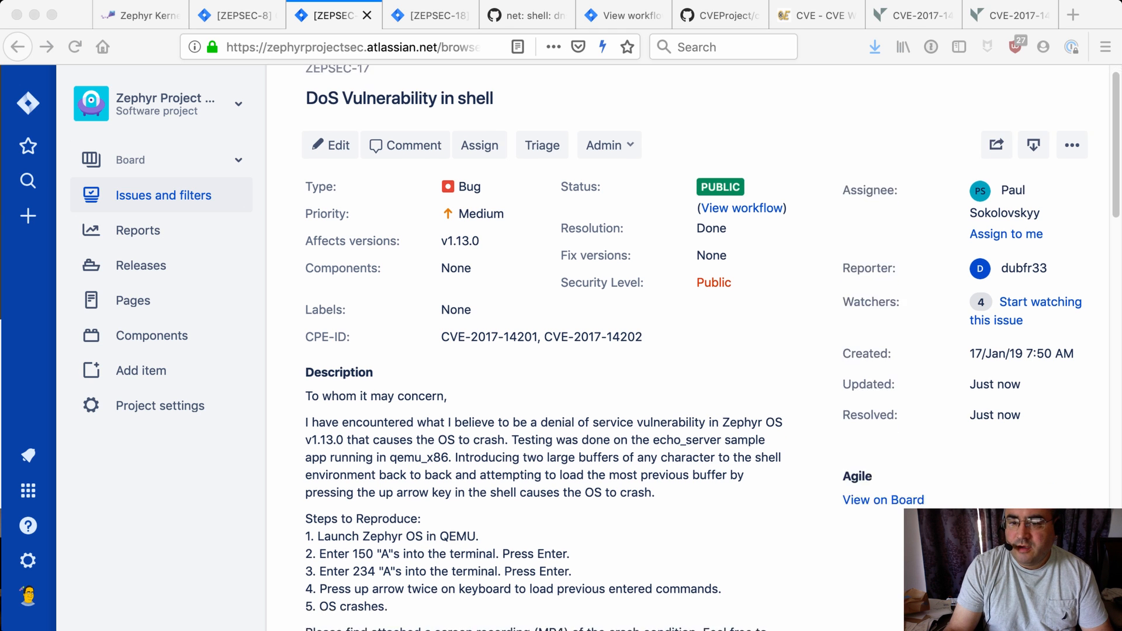
{"action": "scroll", "coordinate": [561, 351], "scroll_direction": "down", "scroll_amount": 15}
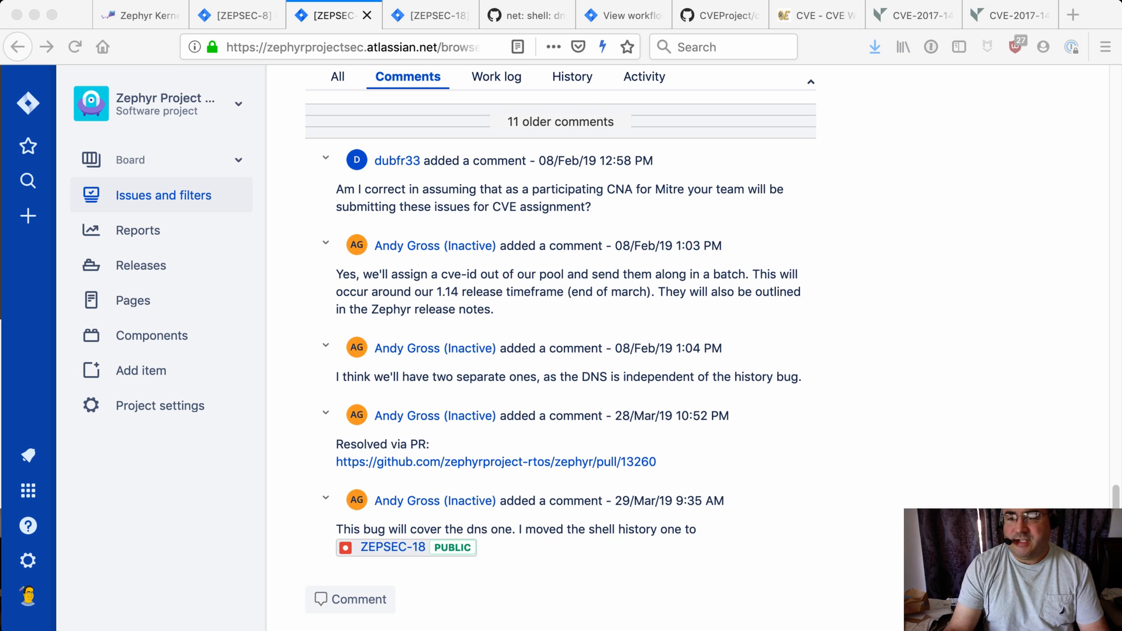
{"action": "scroll", "coordinate": [561, 348], "scroll_direction": "up", "scroll_amount": 1}
{"action": "scroll", "coordinate": [561, 349], "scroll_direction": "down", "scroll_amount": 1}
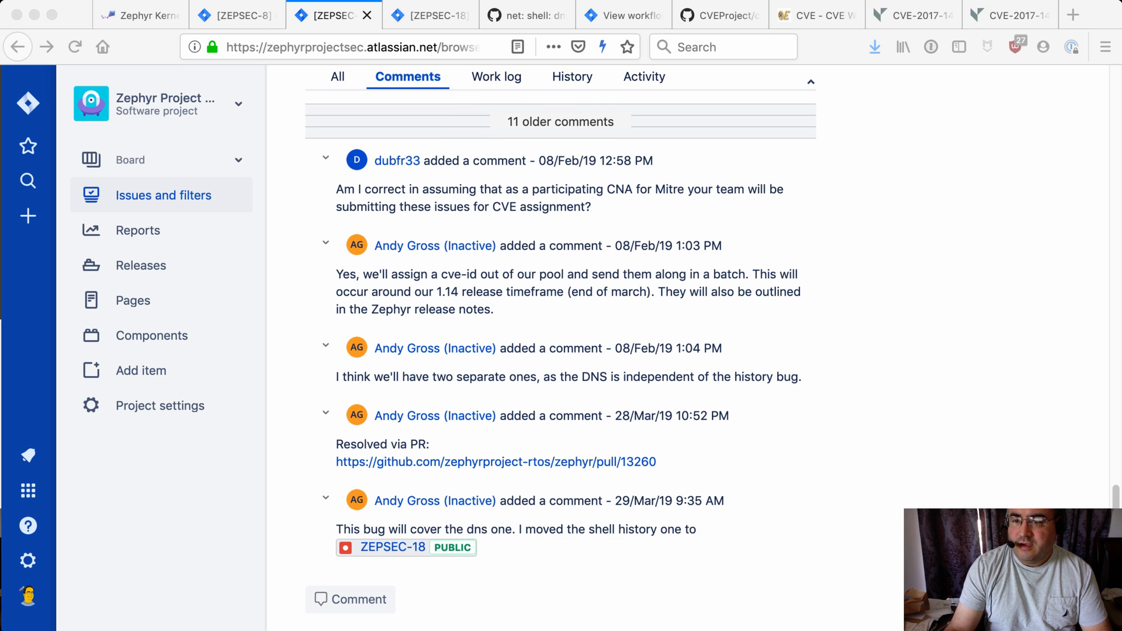
{"action": "scroll", "coordinate": [561, 349], "scroll_direction": "up", "scroll_amount": 20}
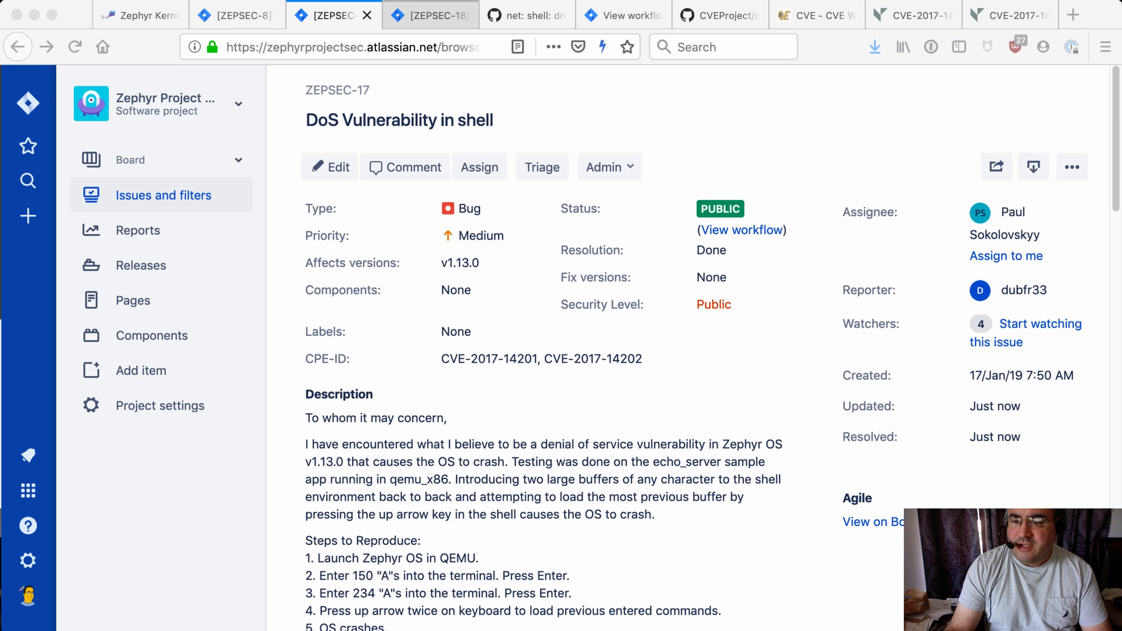
{"action": "left_click", "coordinate": [430, 15]}
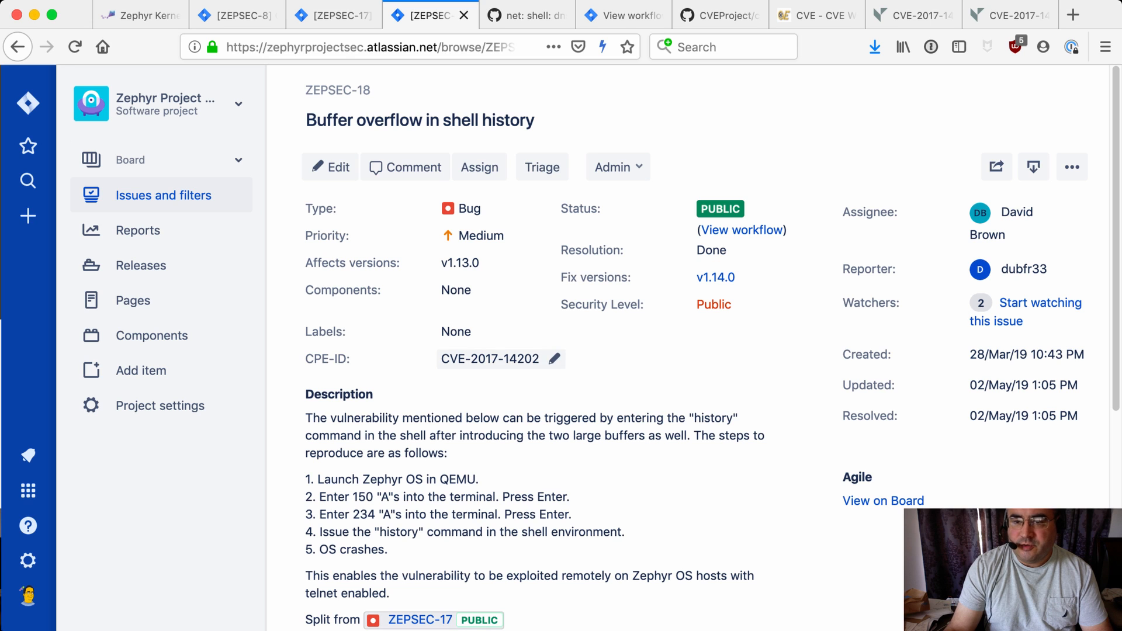
{"action": "left_click", "coordinate": [333, 16]}
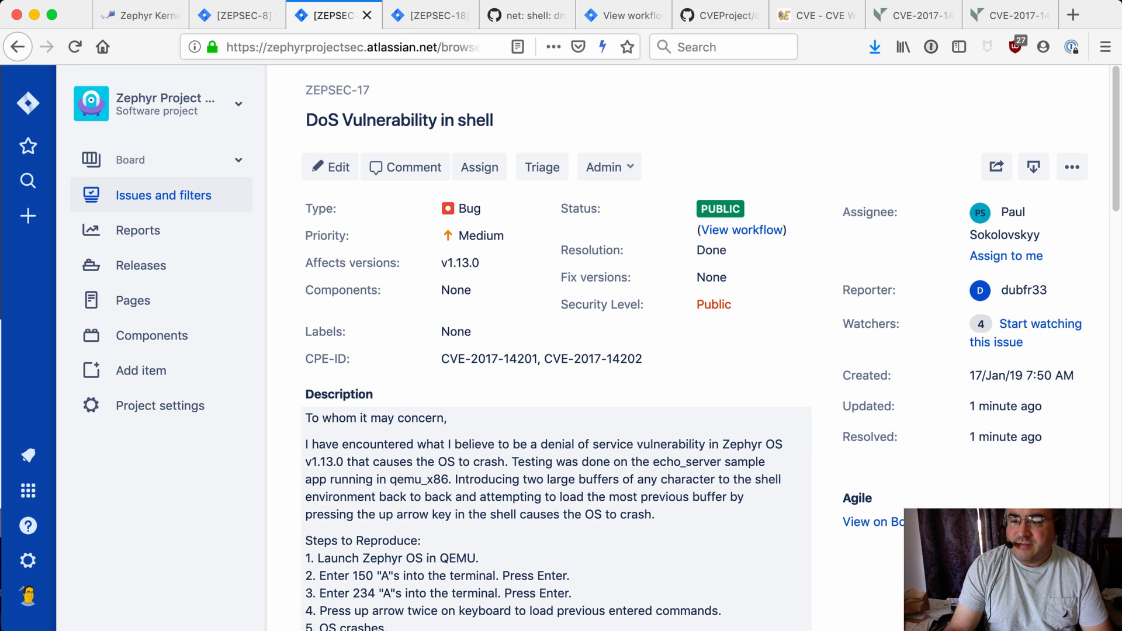
Set the ZEPSEC-17 CPE-ID field to CVE-2017-14201 only
{"action": "left_click", "coordinate": [541, 359]}
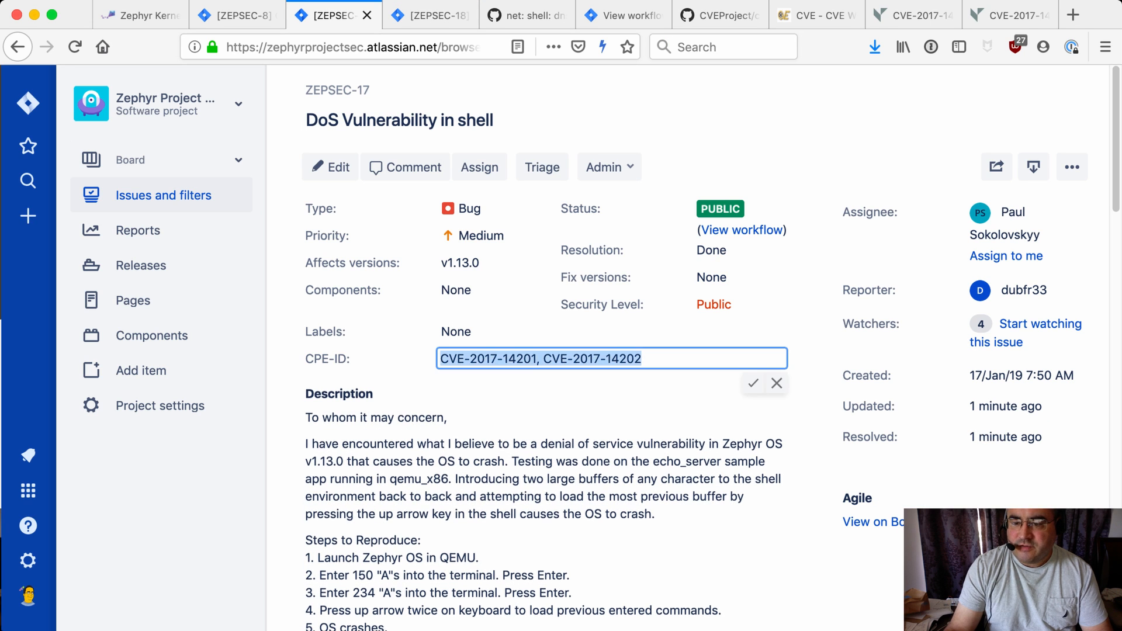
{"action": "left_click", "coordinate": [540, 359]}
{"action": "left_click_drag", "start_coordinate": [536, 358], "coordinate": [645, 359]}
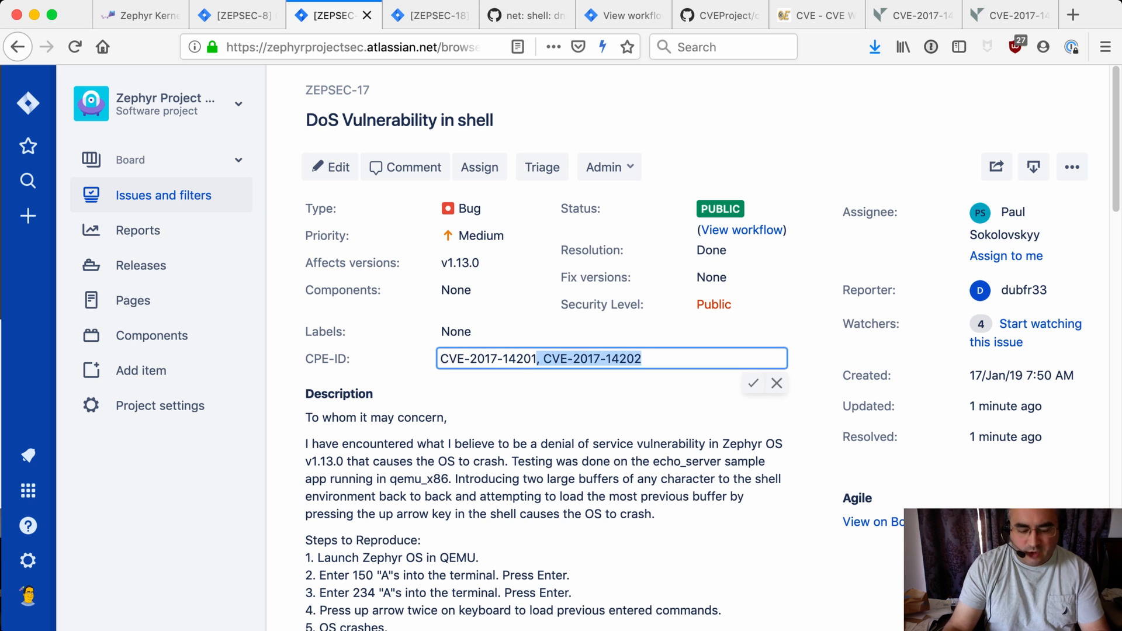
{"action": "key", "text": "BackSpace"}
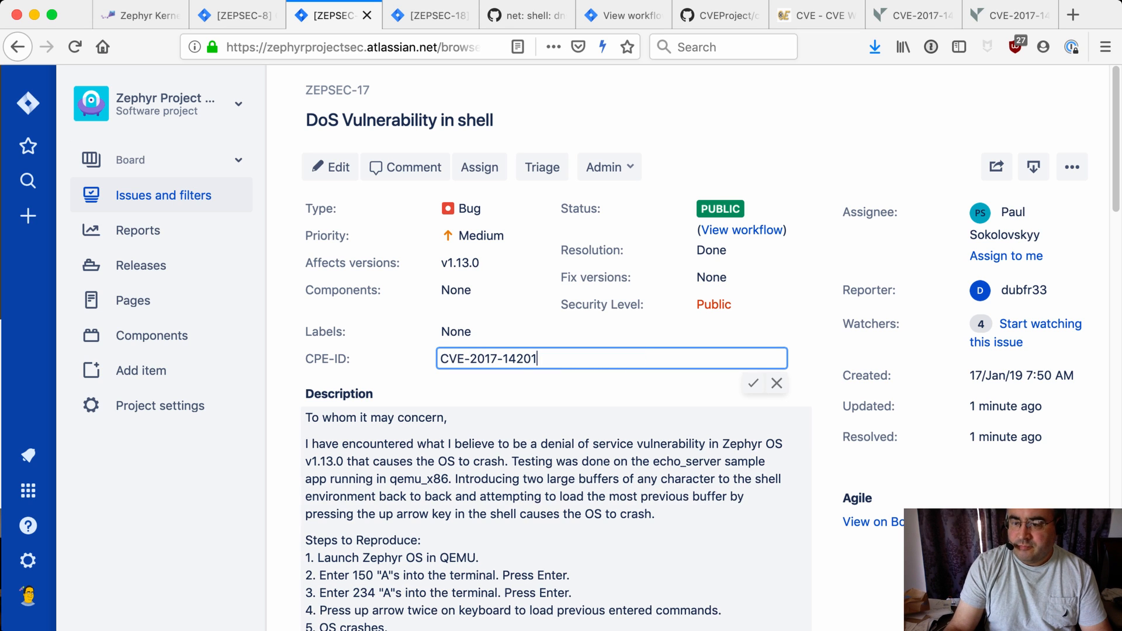
{"action": "key", "text": "Return"}
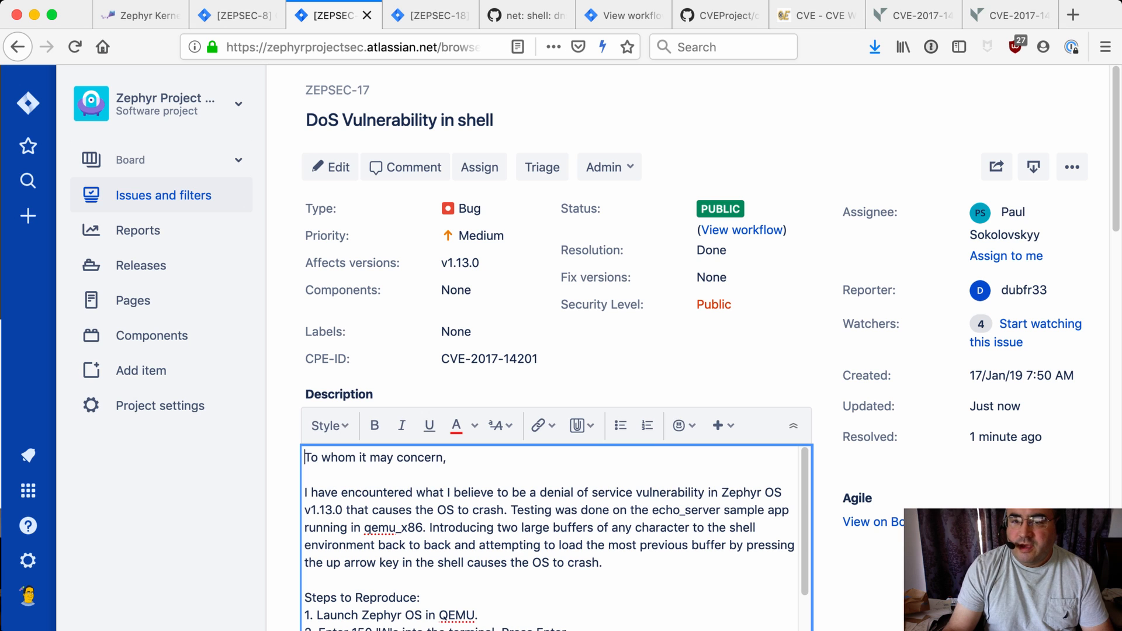
In the ZEPSEC-8 description, link the CVE-2017-14202 entry to ZEPSEC-18 instead of ZEPSEC-17
{"action": "key", "text": "ctrl+shift+Tab"}
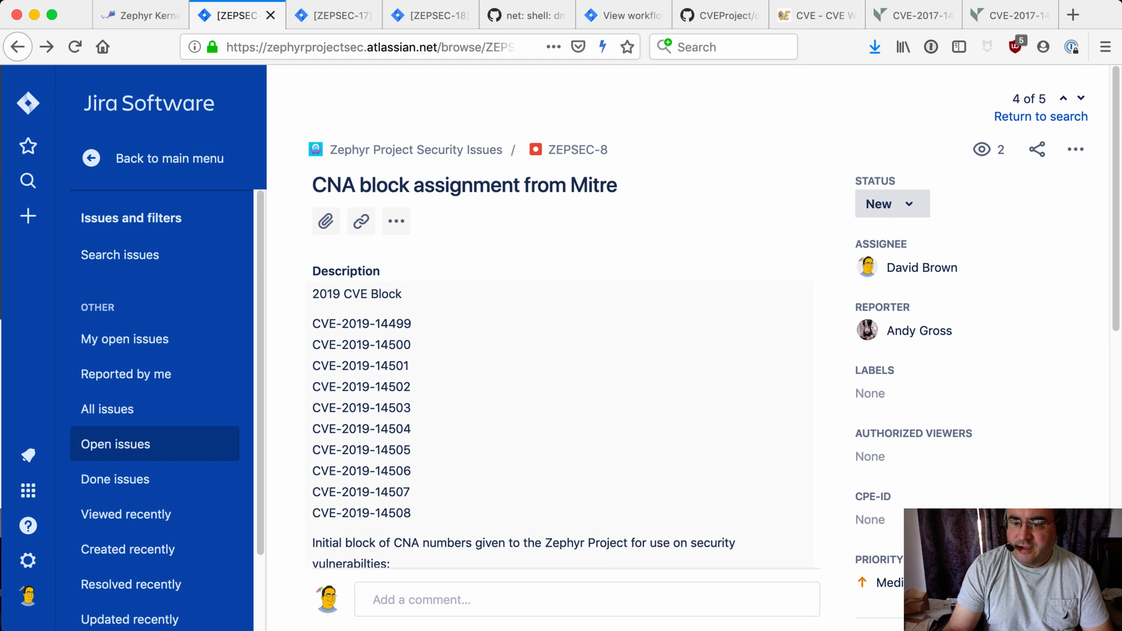
{"action": "scroll", "coordinate": [559, 359], "scroll_direction": "down", "scroll_amount": 10}
{"action": "scroll", "coordinate": [559, 360], "scroll_direction": "up", "scroll_amount": 5}
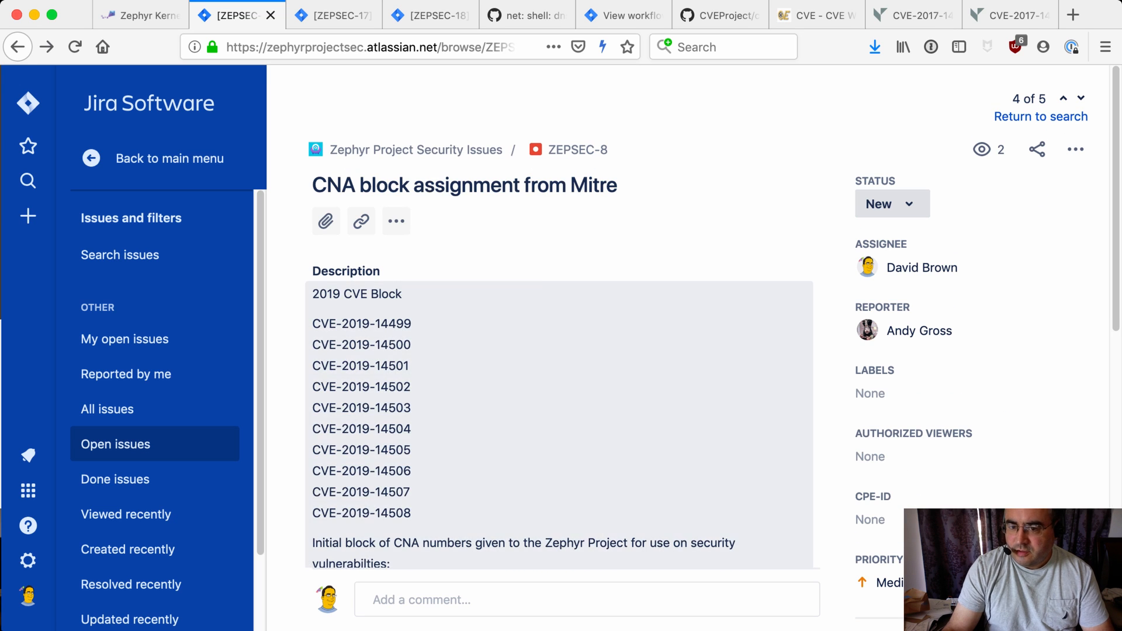
{"action": "left_click", "coordinate": [517, 493]}
{"action": "scroll", "coordinate": [516, 493], "scroll_direction": "down", "scroll_amount": 5}
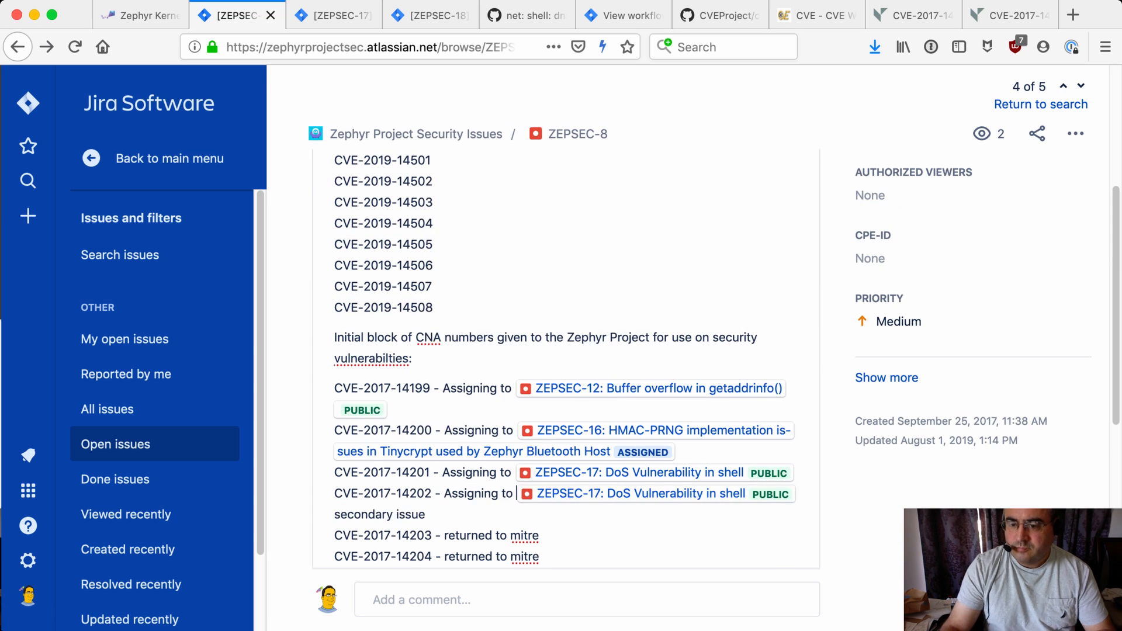
{"action": "type", "text": "ZEPSEC-18"}
{"action": "key", "text": "Delete"}
{"action": "key", "text": "ctrl+k"}
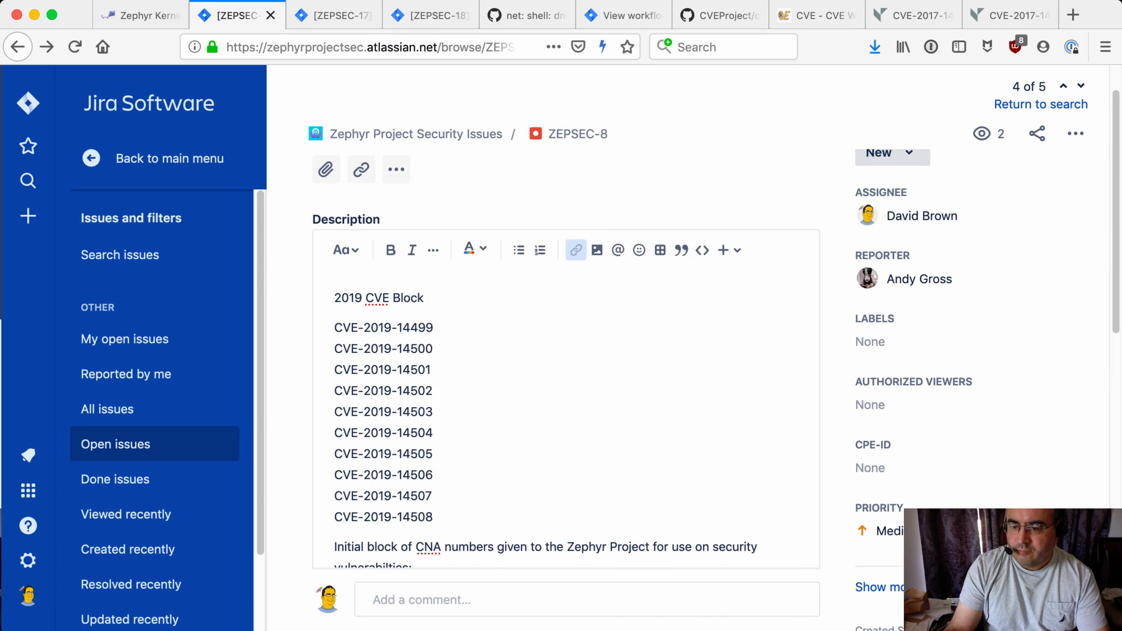
{"action": "key", "text": "super+v"}
{"action": "key", "text": "Return"}
{"action": "scroll", "coordinate": [565, 398], "scroll_direction": "down", "scroll_amount": 5}
{"action": "key", "text": "BackSpace"}
{"action": "key", "text": "BackSpace"}
{"action": "key", "text": "BackSpace"}
{"action": "key", "text": "BackSpace"}
{"action": "key", "text": "BackSpace"}
{"action": "key", "text": "BackSpace"}
{"action": "key", "text": "BackSpace"}
{"action": "key", "text": "BackSpace"}
{"action": "key", "text": "BackSpace"}
{"action": "key", "text": "BackSpace"}
{"action": "left_click", "coordinate": [336, 485]}
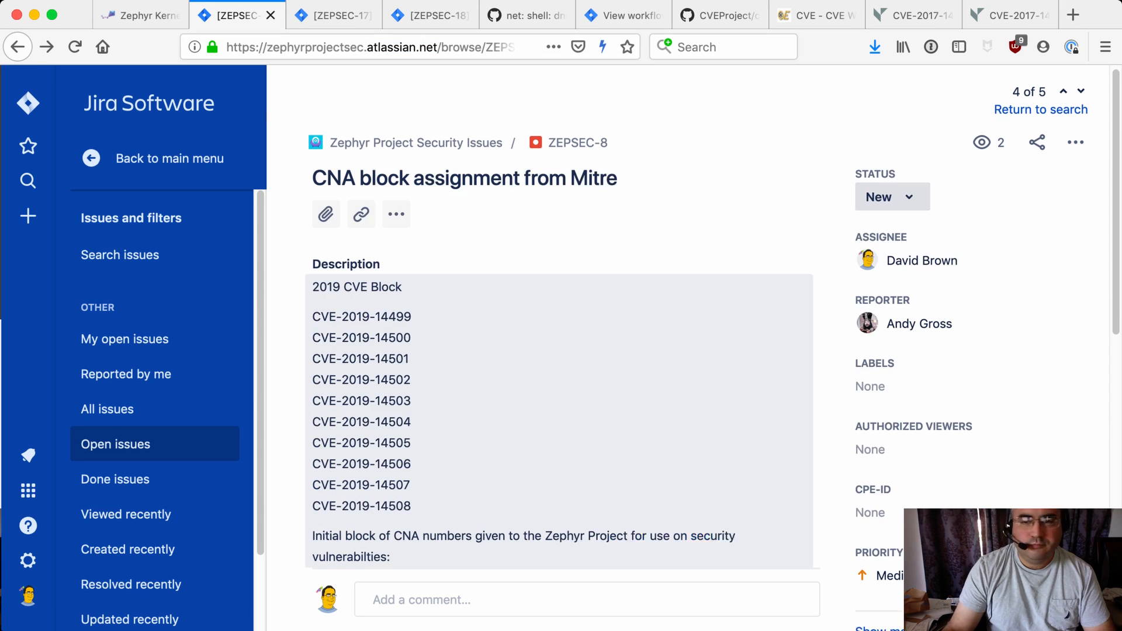
Review the ZEPSEC-17, ZEPSEC-8 and ZEPSEC-18 issues across their tabs
{"action": "key", "text": "ctrl+Tab"}
{"action": "scroll", "coordinate": [561, 350], "scroll_direction": "down", "scroll_amount": 15}
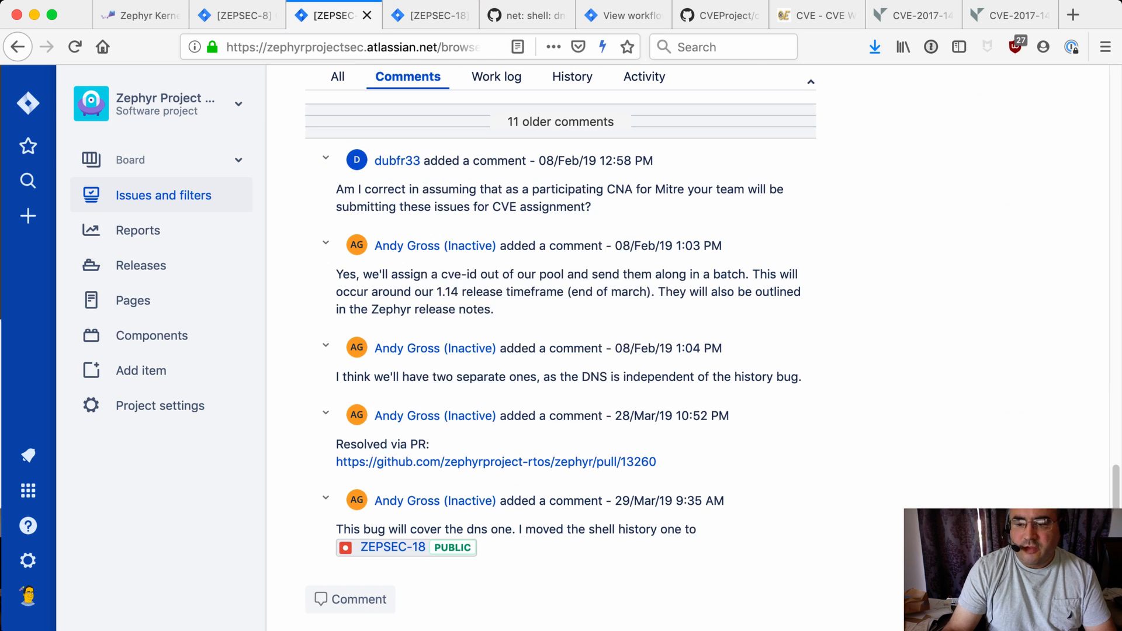
{"action": "key", "text": "ctrl+shift+Tab"}
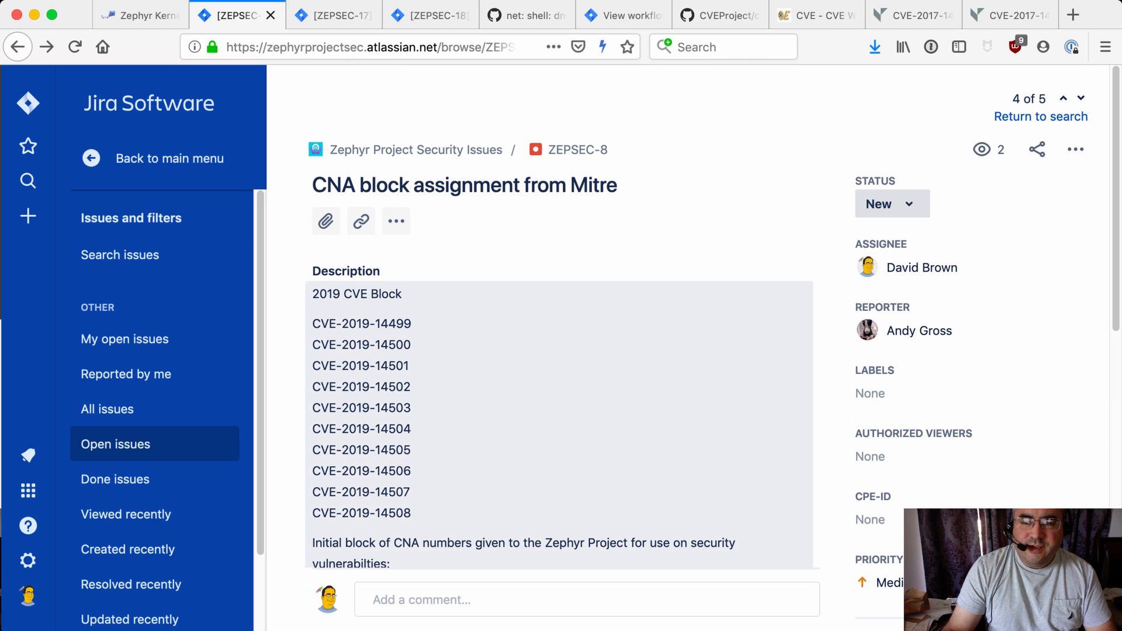
{"action": "key", "text": "ctrl+Tab"}
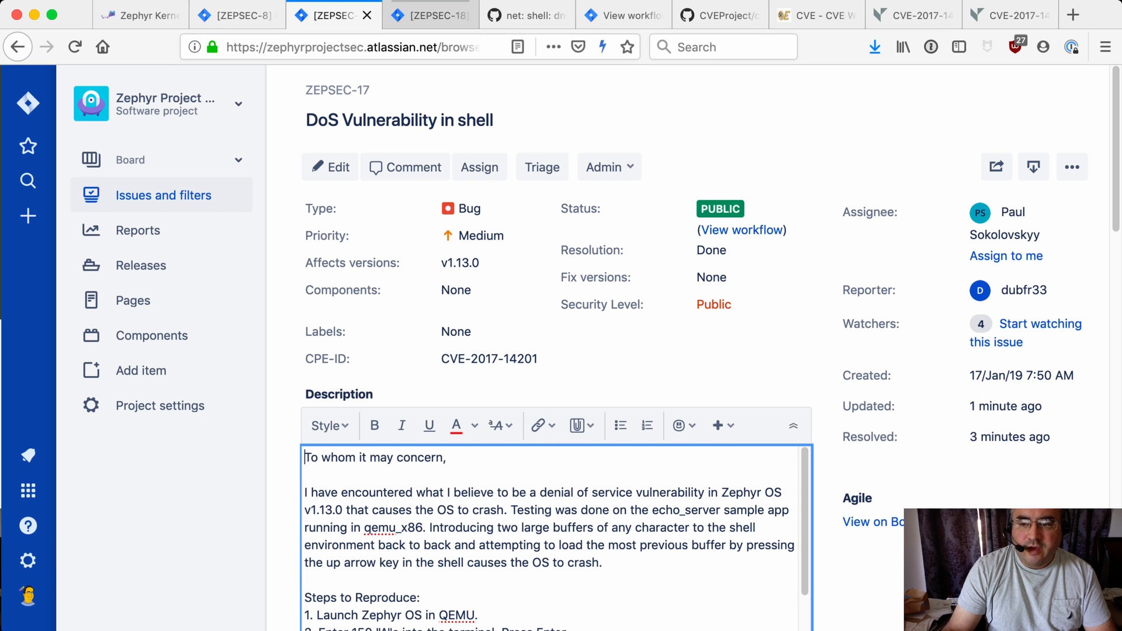
{"action": "key", "text": "ctrl+Tab"}
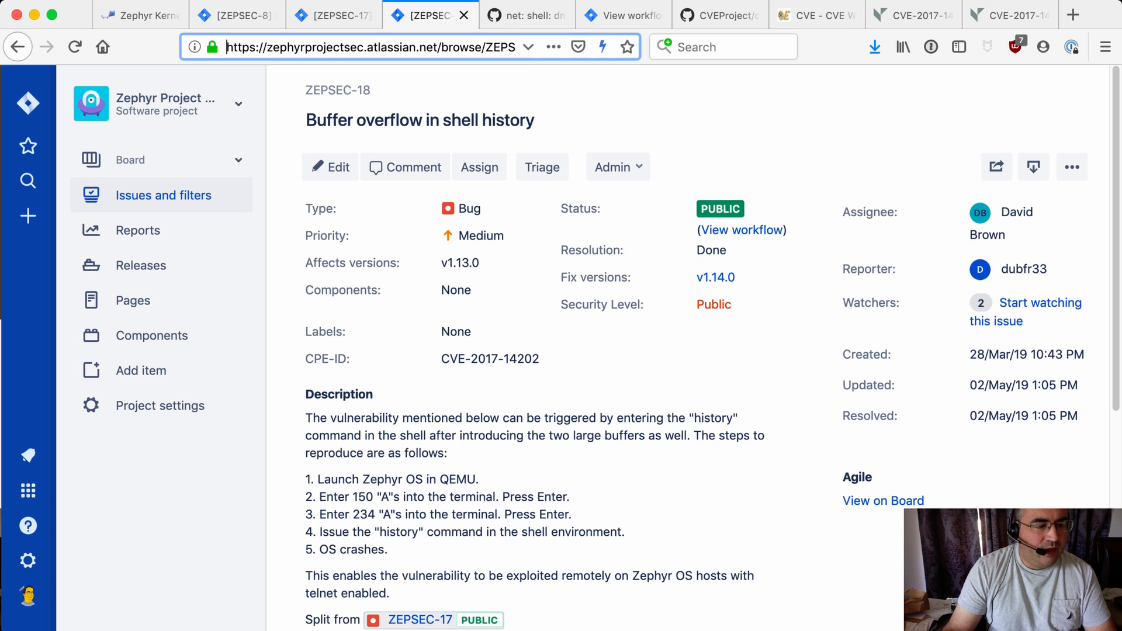
{"action": "scroll", "coordinate": [710, 348], "scroll_direction": "down", "scroll_amount": 5}
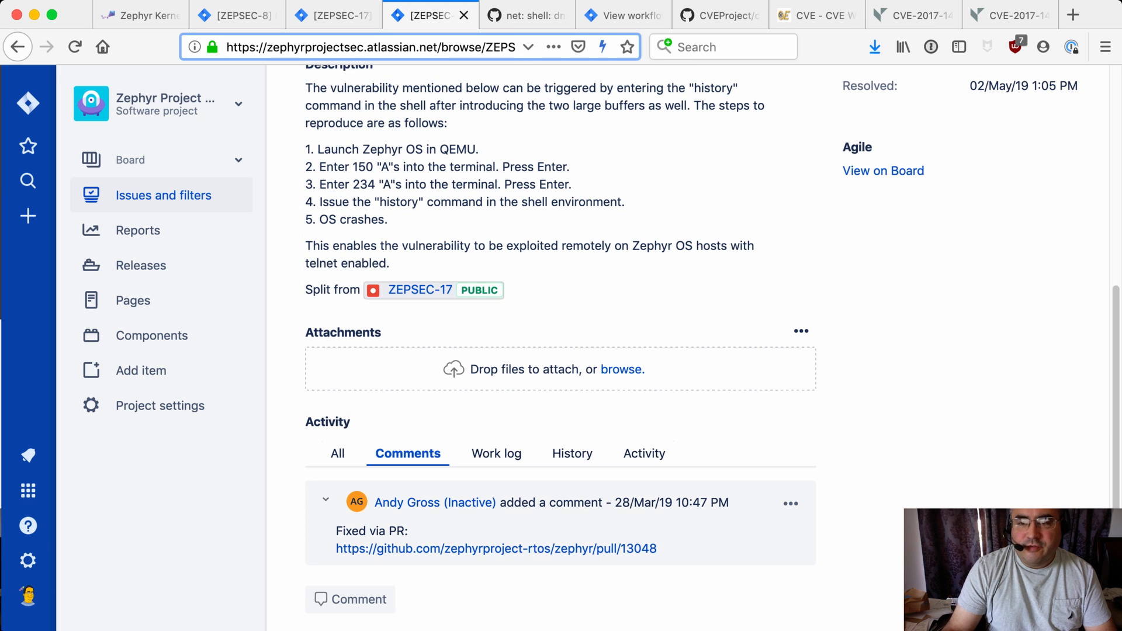
{"action": "key", "text": "ctrl+shift+Tab"}
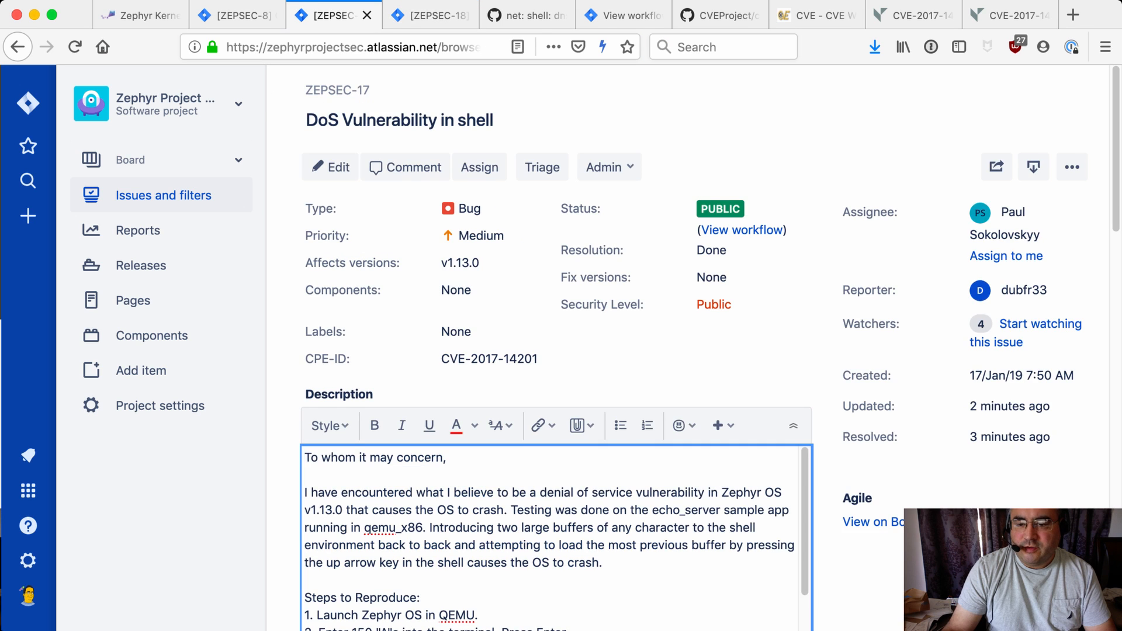
{"action": "scroll", "coordinate": [560, 351], "scroll_direction": "down", "scroll_amount": 10}
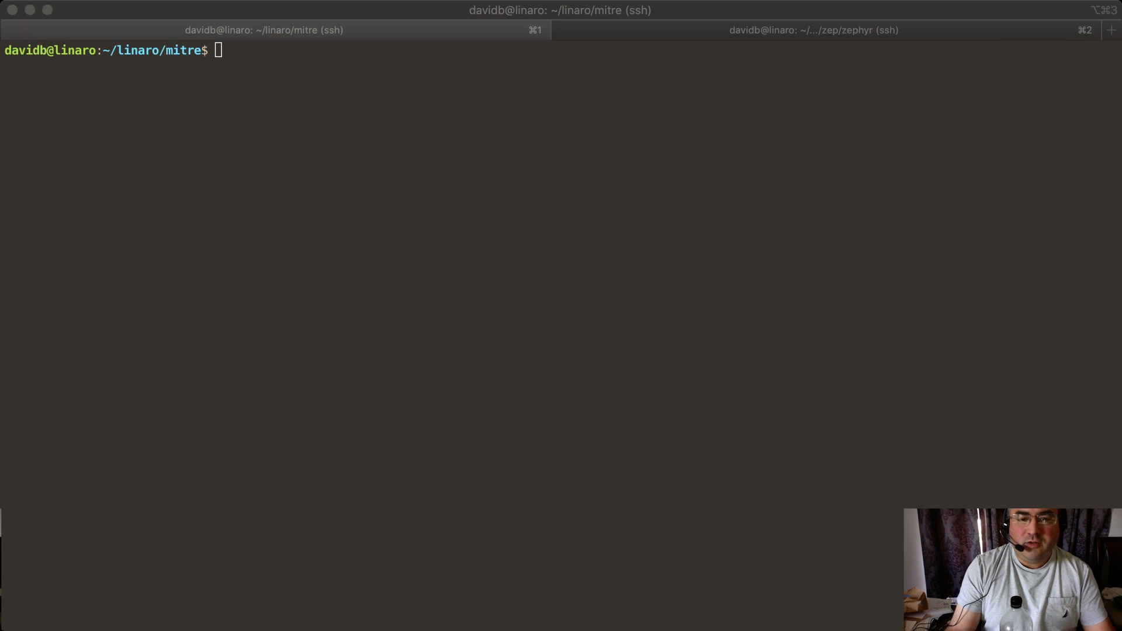
{"action": "type", "text": "git clone https://github.com/CVEProject/cvelist"}
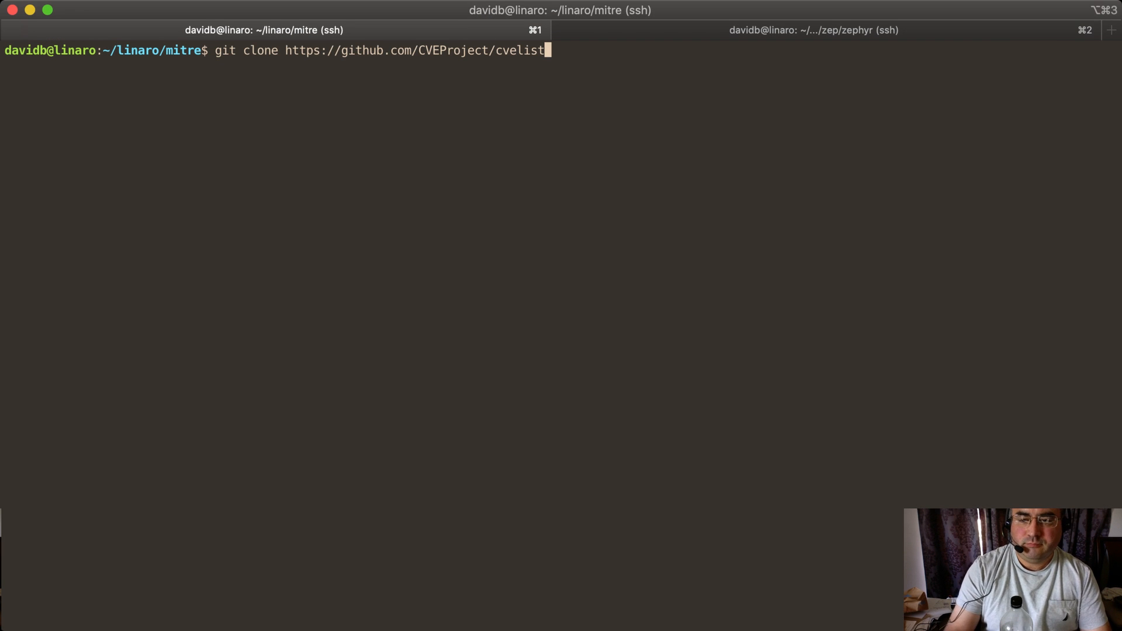
{"action": "key", "text": "Return"}
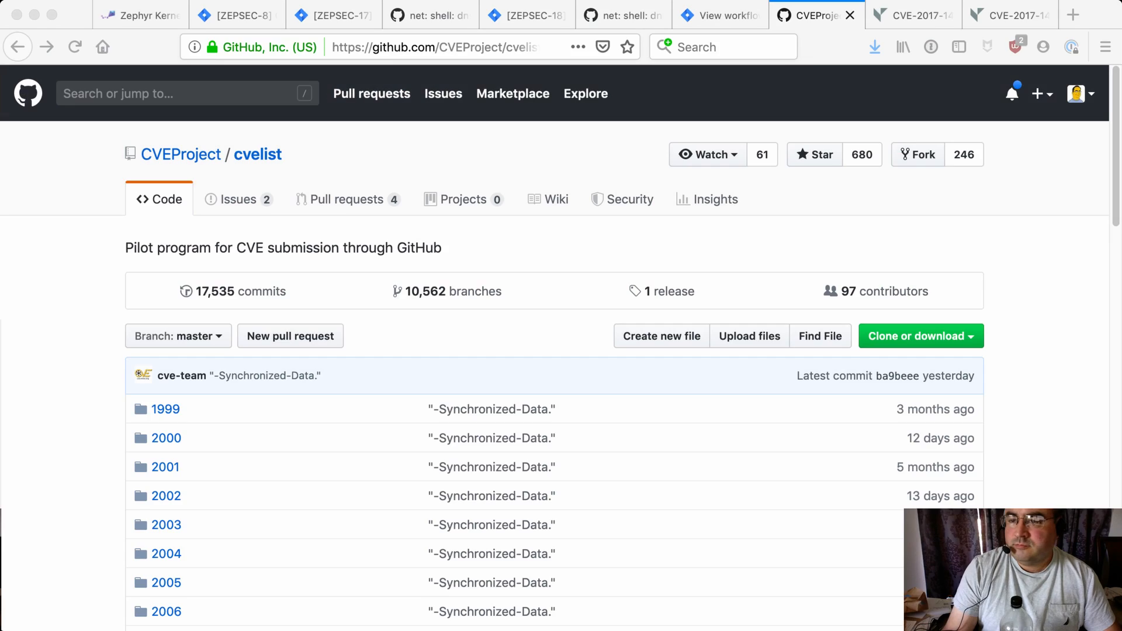
{"action": "left_click", "coordinate": [959, 152]}
{"action": "left_click", "coordinate": [465, 253]}
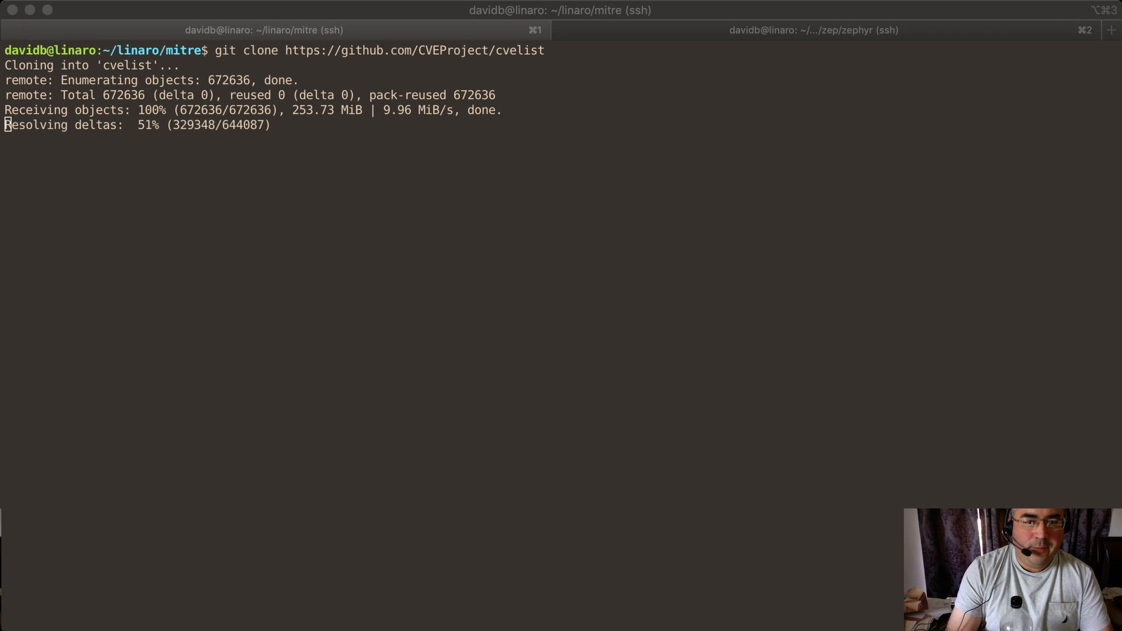
{"action": "key", "text": "super+Tab"}
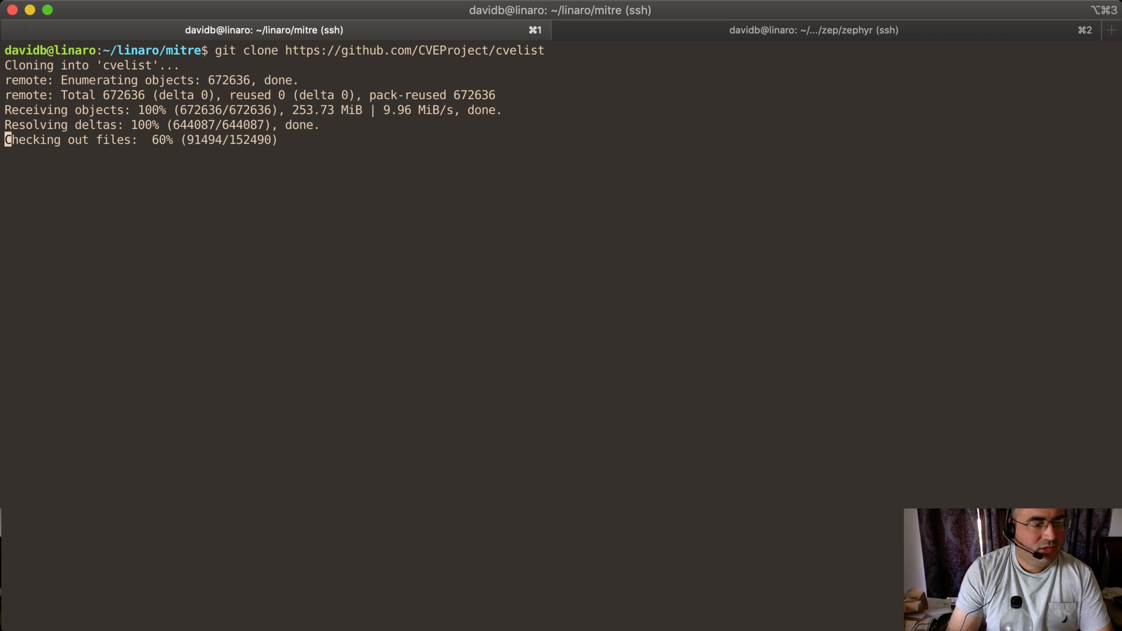
List the mitre folder, change into the cvelist directory and list its contents
{"action": "type", "text": "ls"}
{"action": "key", "text": "Return"}
{"action": "type", "text": "cd d"}
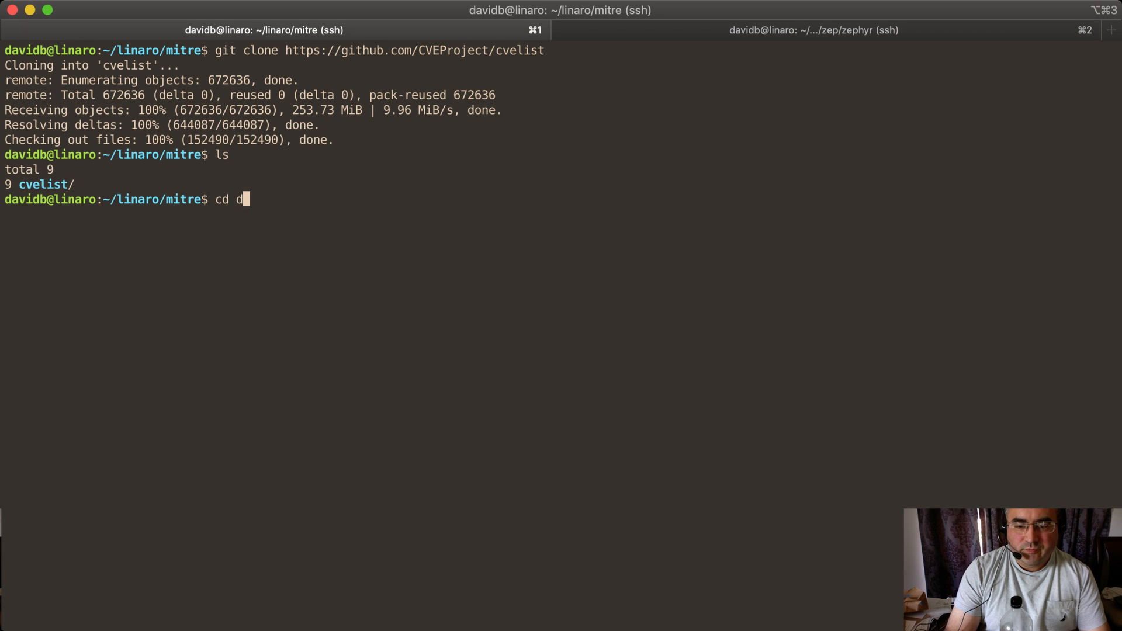
{"action": "key", "text": "BackSpace"}
{"action": "type", "text": "cv"}
{"action": "key", "text": "Tab"}
{"action": "key", "text": "Return"}
{"action": "type", "text": "ls"}
{"action": "key", "text": "Return"}
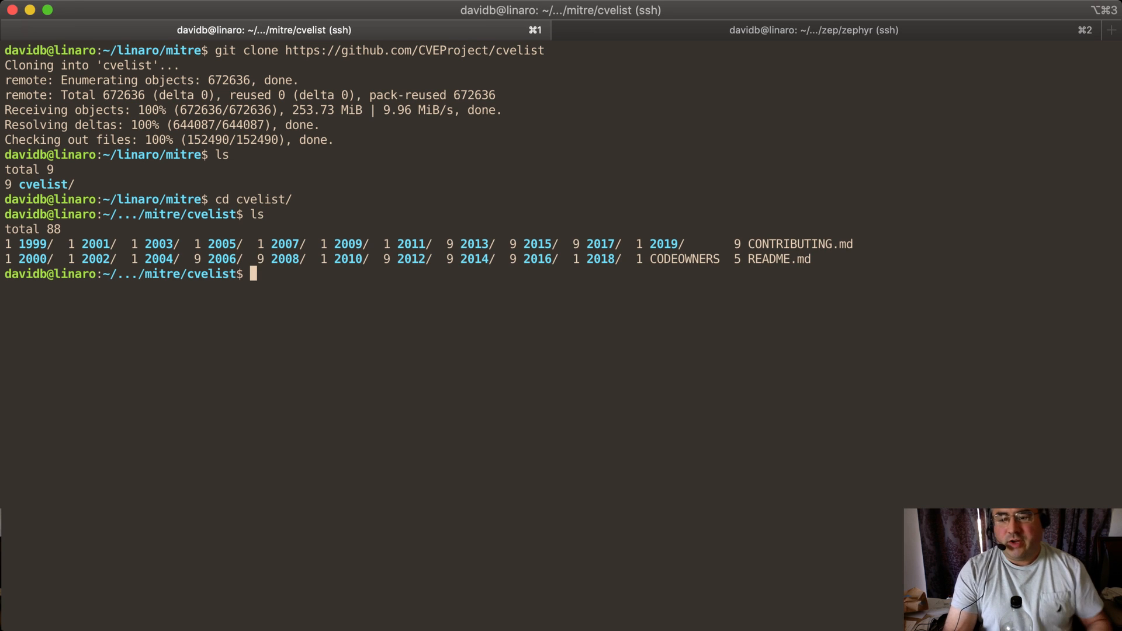
Change into the 2017 folder and list its contents
{"action": "type", "text": "cd 2017"}
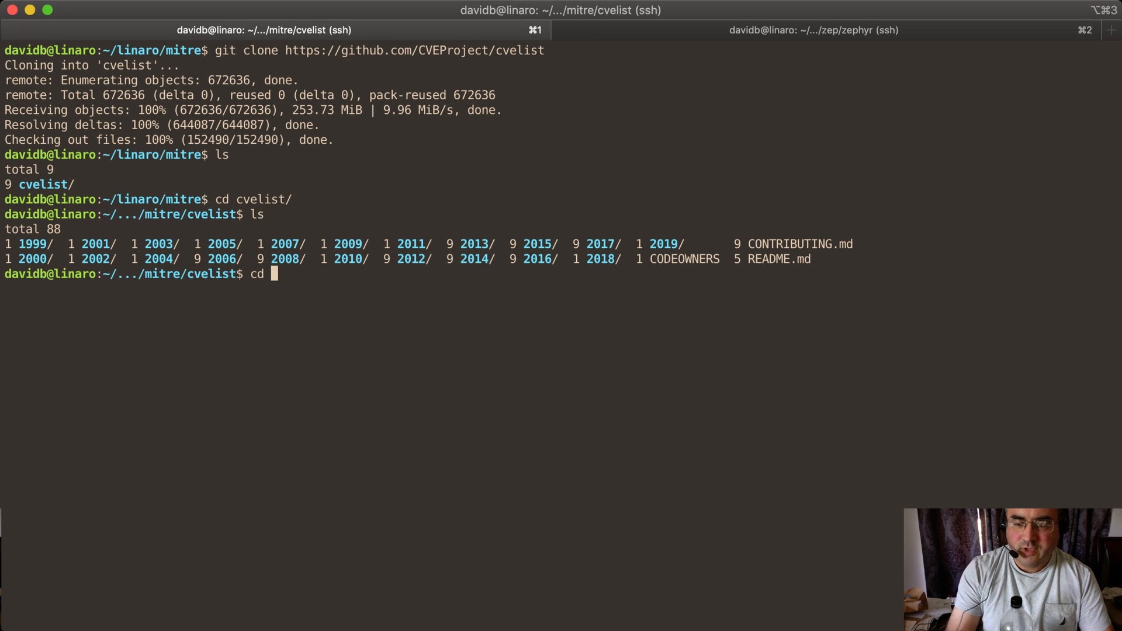
{"action": "key", "text": "Return"}
{"action": "type", "text": "ls"}
{"action": "key", "text": "Return"}
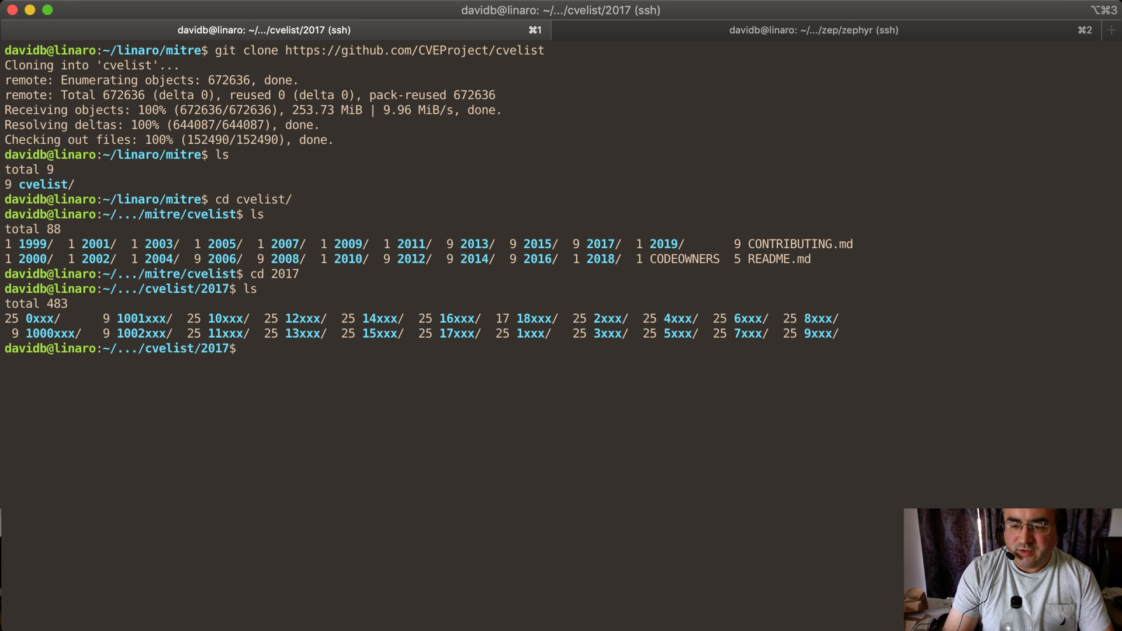
Change into the 14xxx folder and list its contents
{"action": "type", "text": "cd 14"}
{"action": "key", "text": "Tab"}
{"action": "key", "text": "Return"}
{"action": "type", "text": "ls"}
{"action": "key", "text": "Return"}
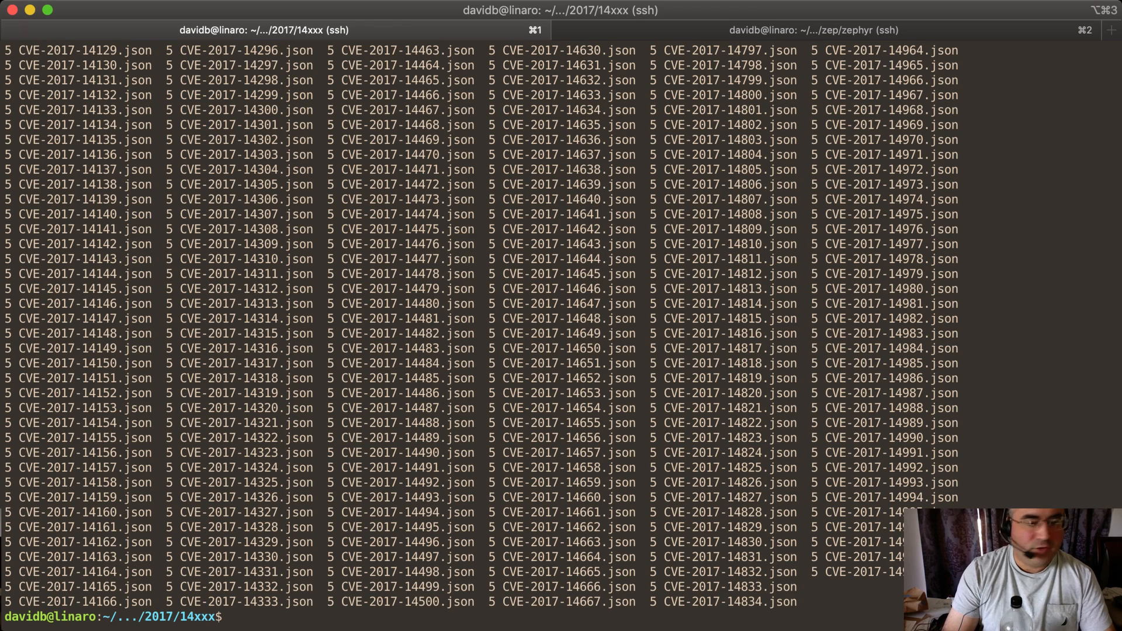
Open CVE-2017-14201.json with less
{"action": "type", "text": "less "}
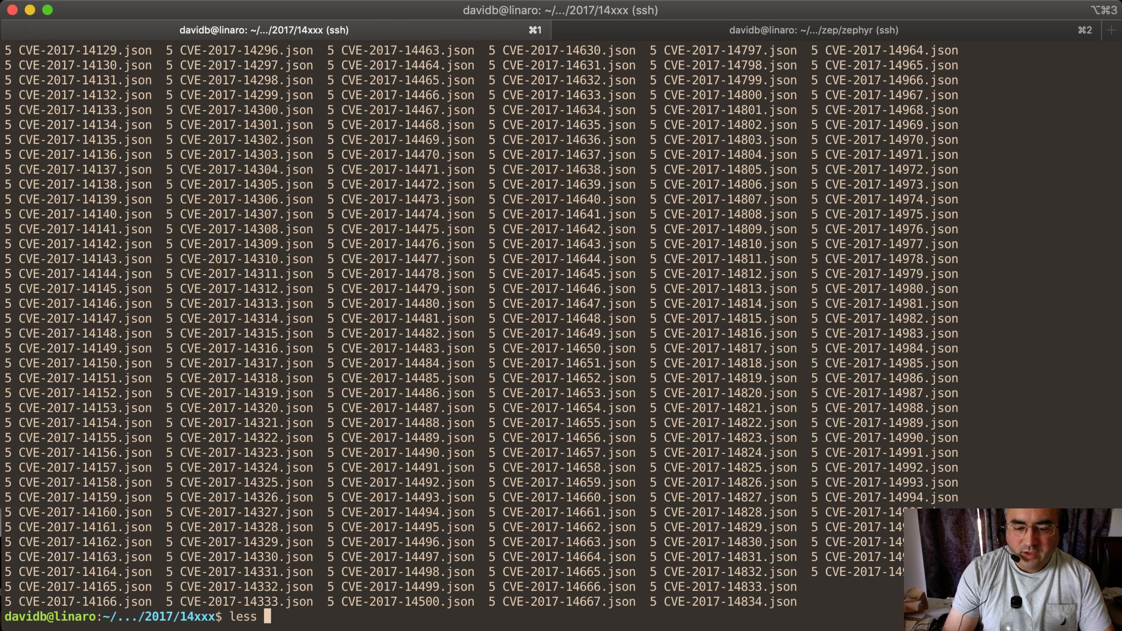
{"action": "type", "text": "CVE-20"}
{"action": "key", "text": "Tab"}
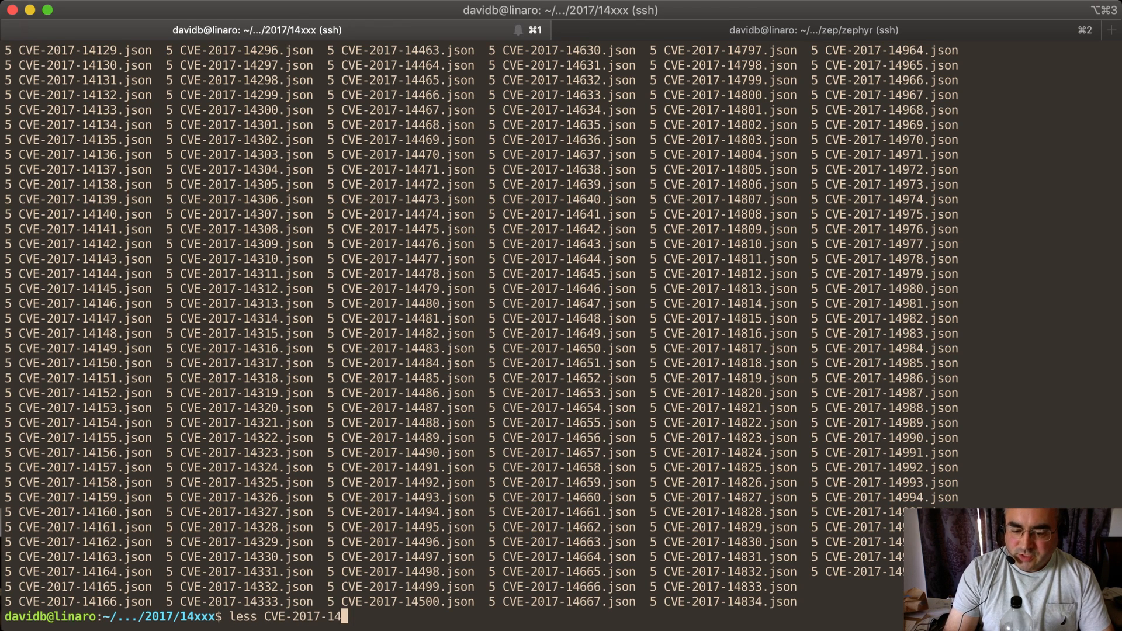
{"action": "type", "text": "201"}
{"action": "key", "text": "Tab"}
{"action": "key", "text": "Return"}
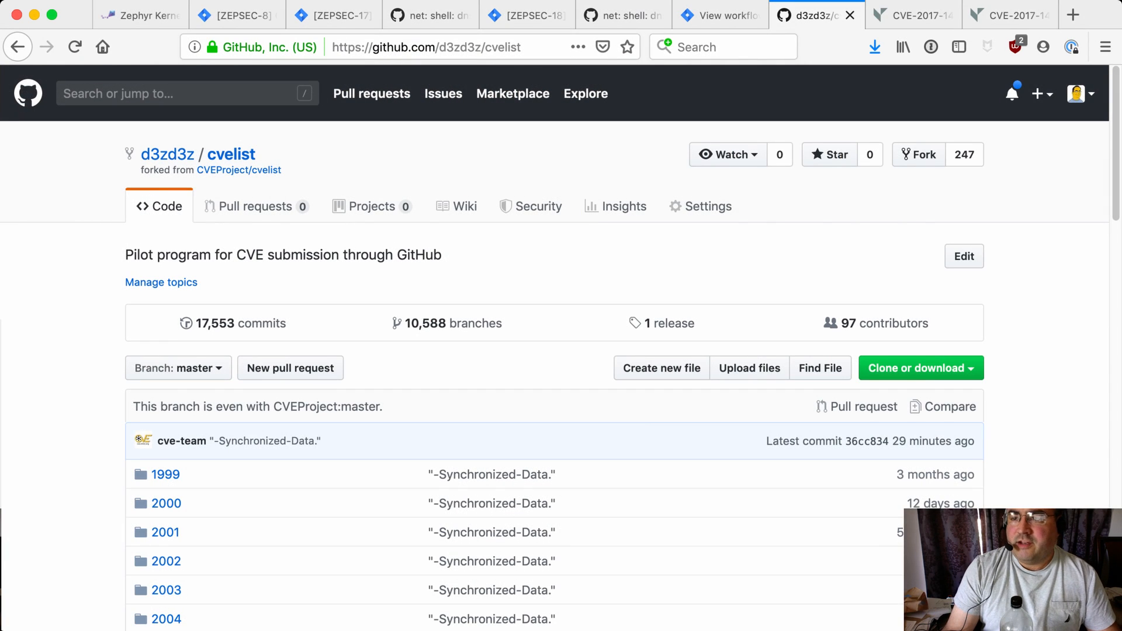
Reload Vulnogram and load CVE-2017-14201 from GIT into the editor
{"action": "left_click", "coordinate": [1009, 16]}
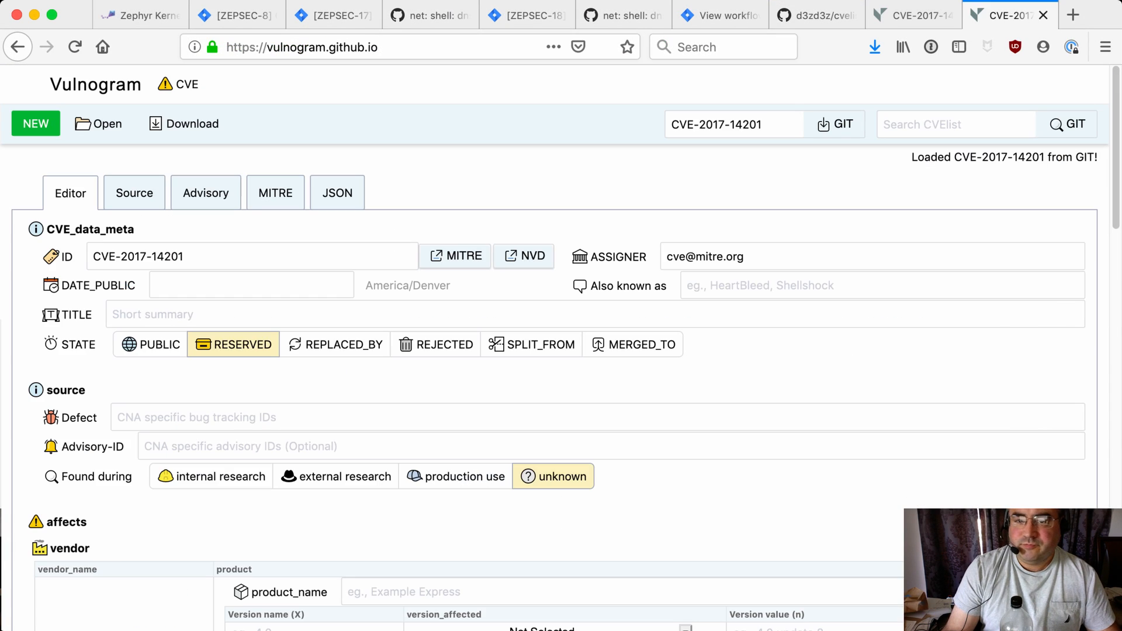
{"action": "left_click", "coordinate": [595, 314]}
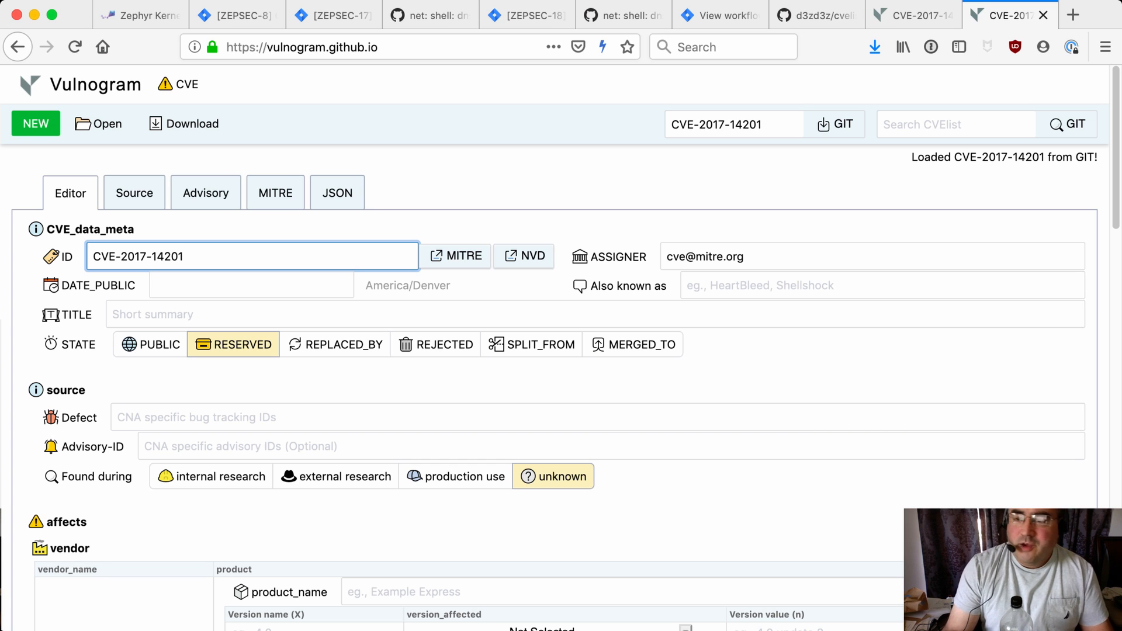
{"action": "left_click", "coordinate": [421, 47]}
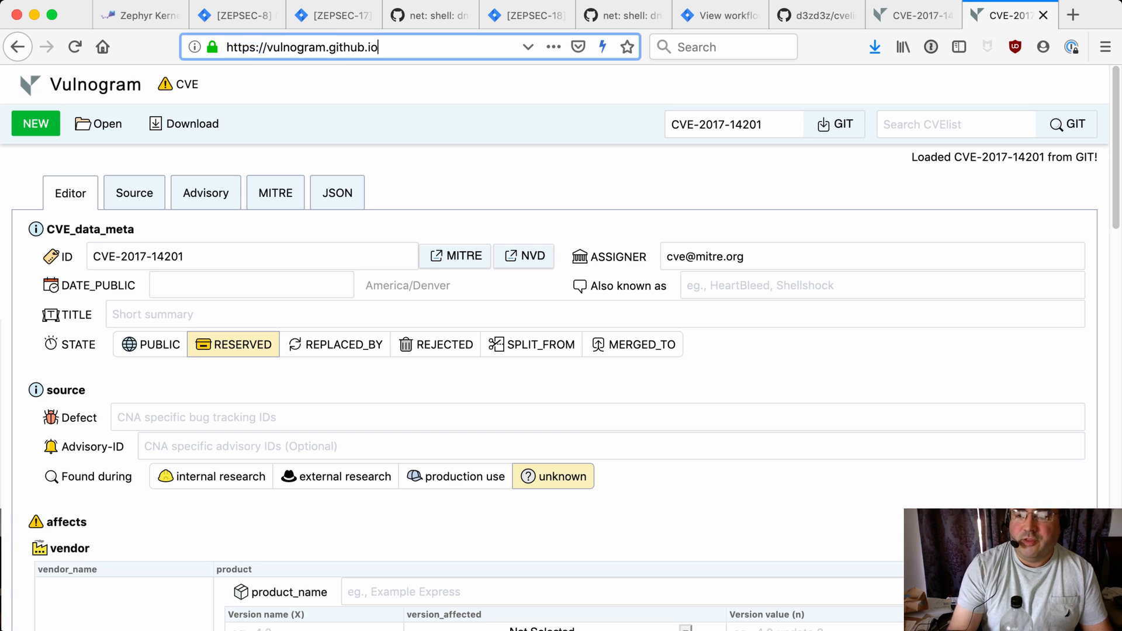
{"action": "key", "text": "Return"}
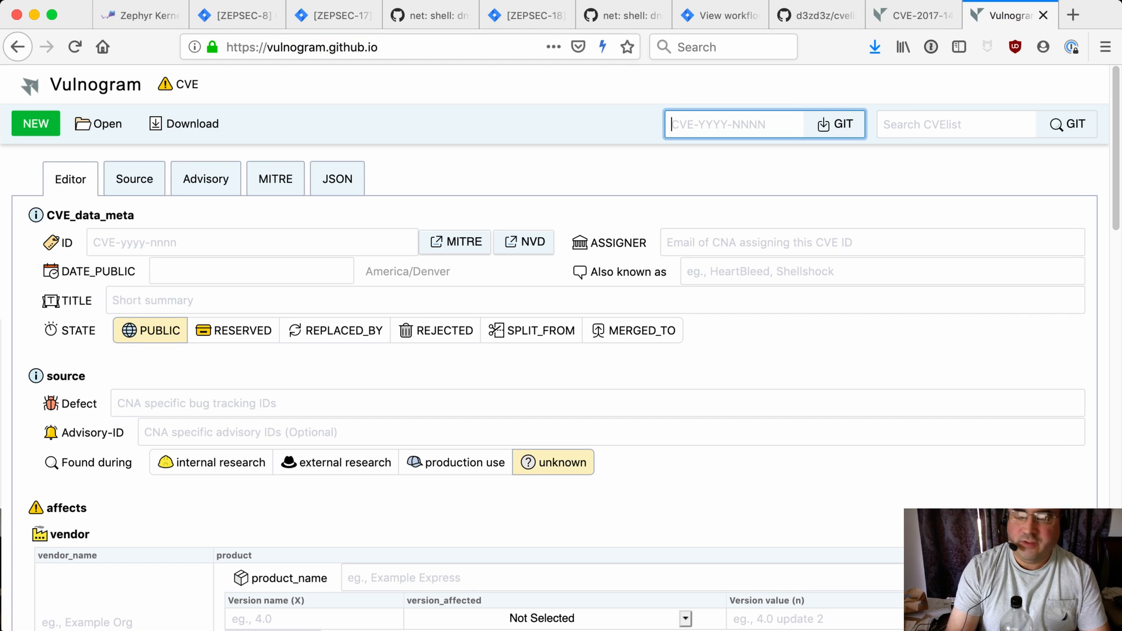
{"action": "type", "text": "CVE-"}
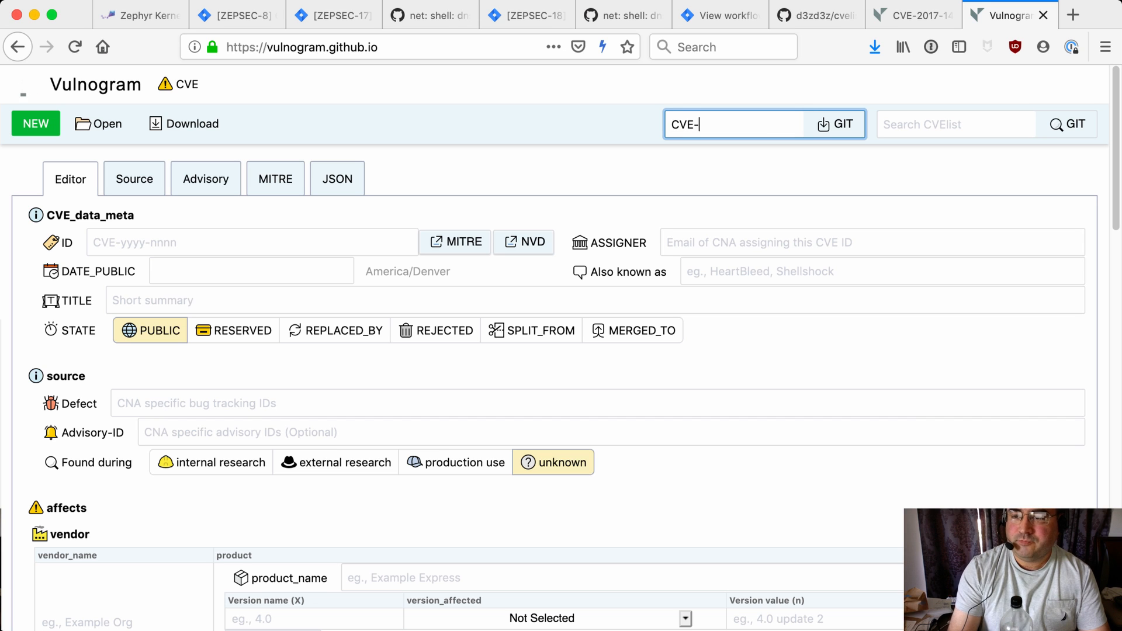
{"action": "type", "text": "2017-14201"}
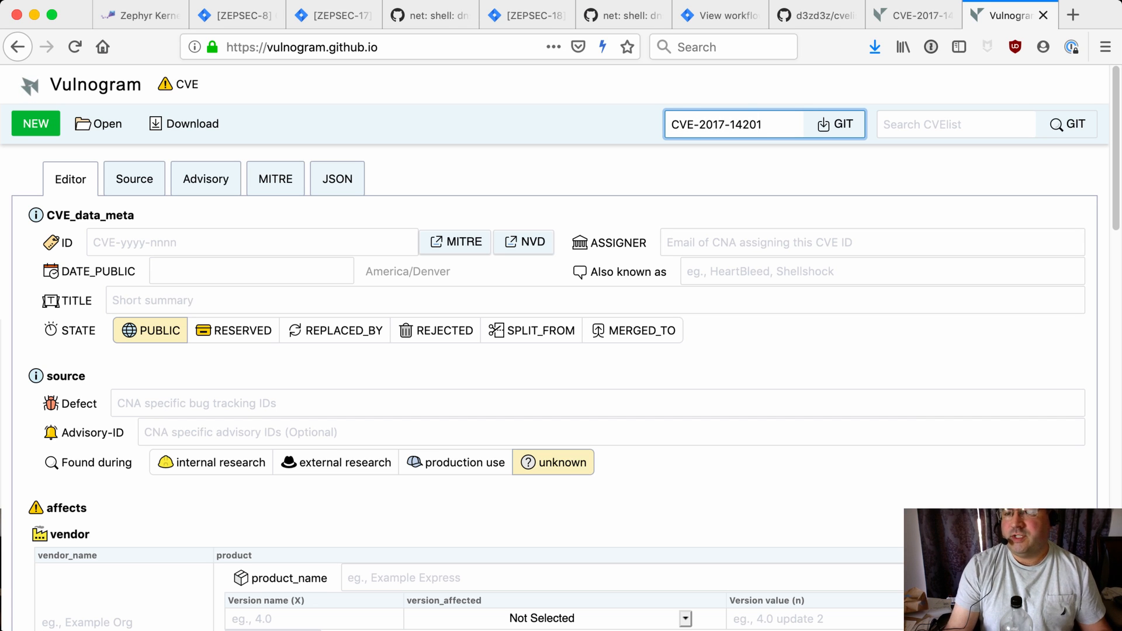
{"action": "key", "text": "Return"}
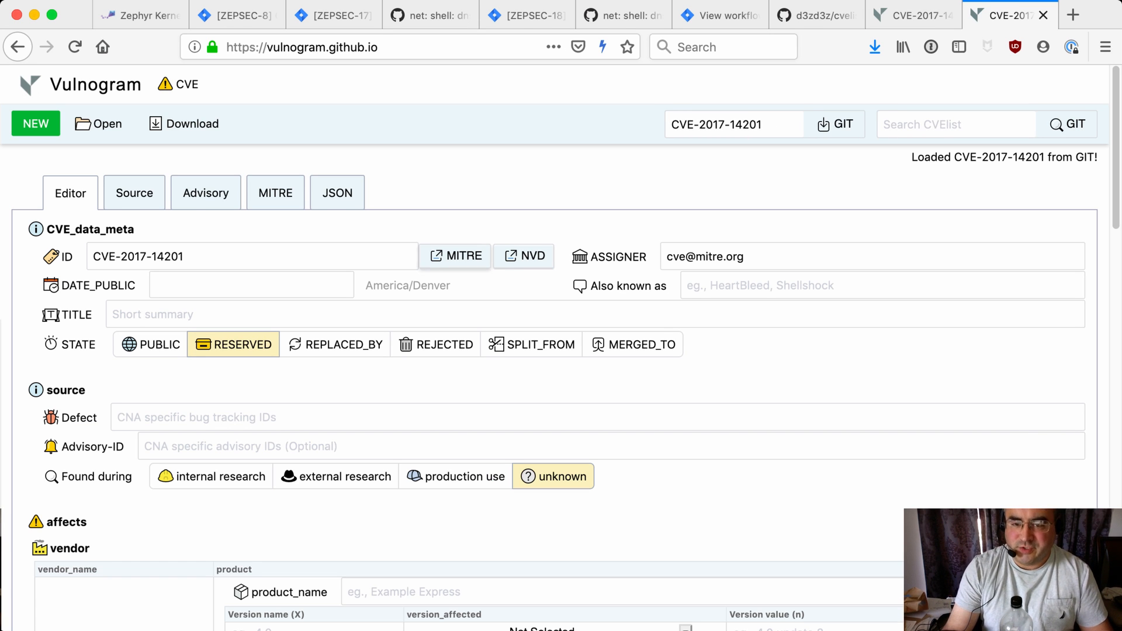
{"action": "left_click", "coordinate": [456, 314]}
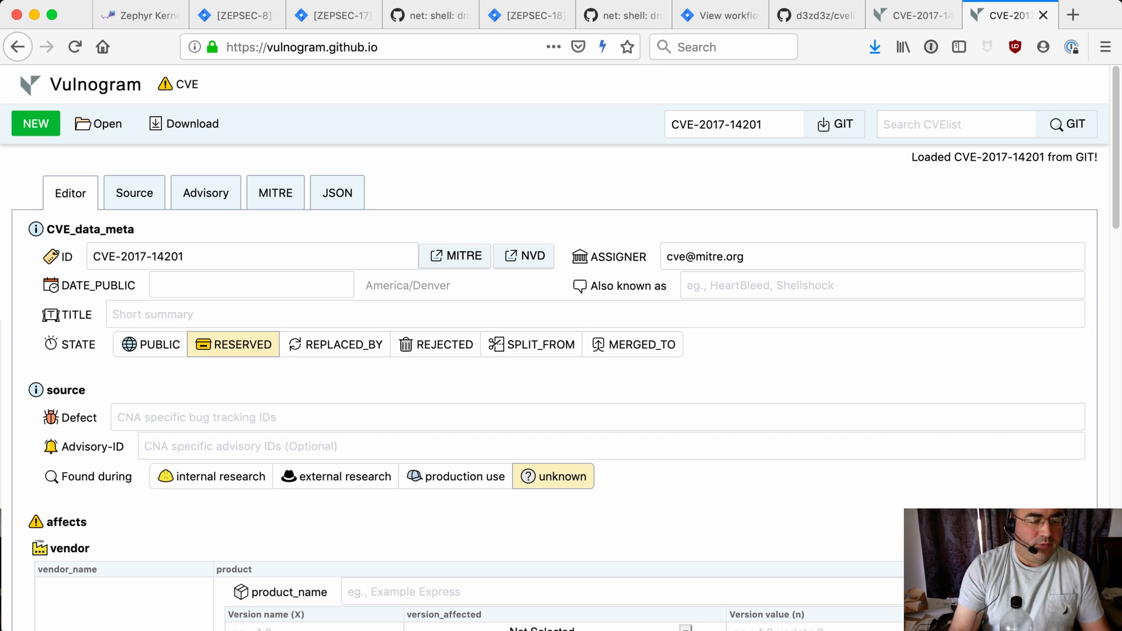
{"action": "key", "text": "super+Tab"}
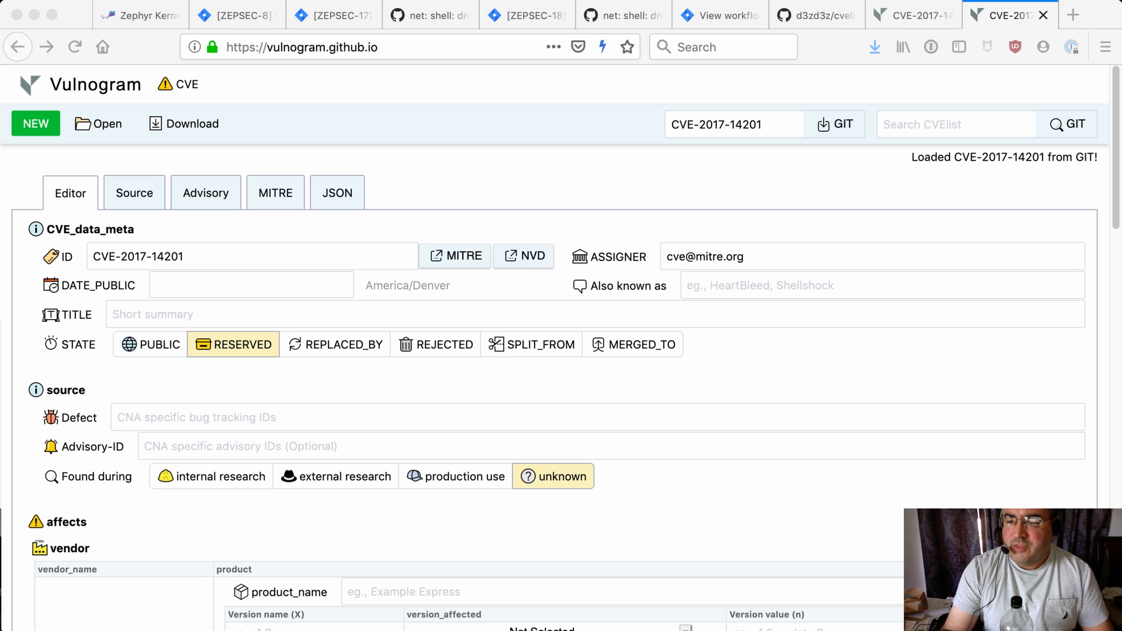
Replace the assigner with the Zephyr project's vulnerabilities e-mail address
{"action": "left_click", "coordinate": [745, 257]}
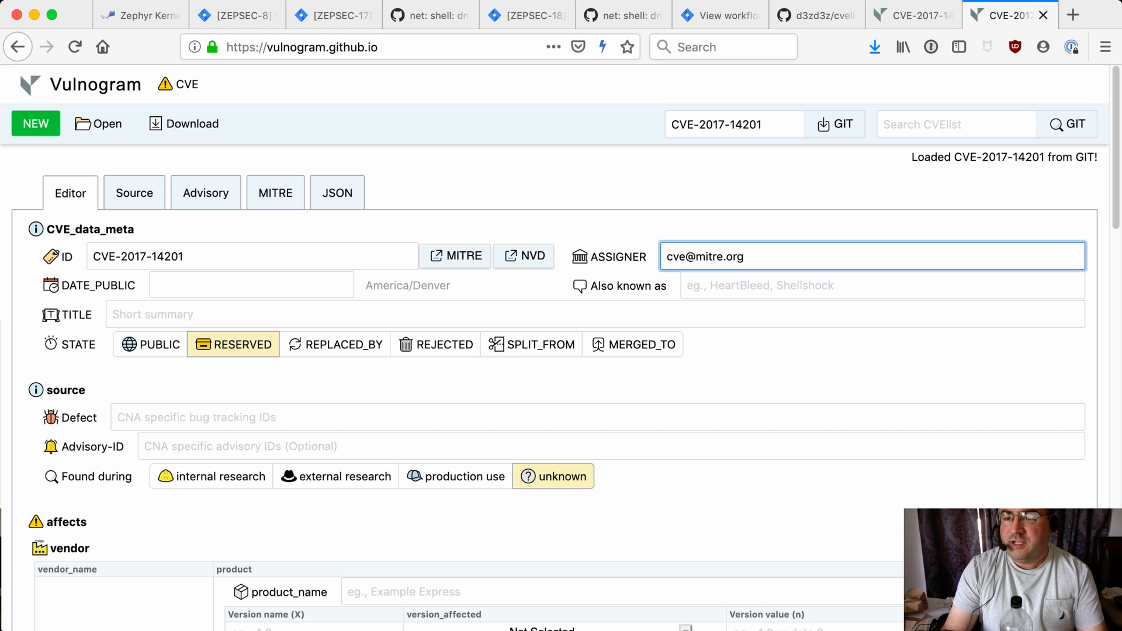
{"action": "key", "text": "BackSpace"}
{"action": "key", "text": "BackSpace"}
{"action": "key", "text": "BackSpace"}
{"action": "key", "text": "BackSpace"}
{"action": "key", "text": "BackSpace"}
{"action": "key", "text": "BackSpace"}
{"action": "key", "text": "BackSpace"}
{"action": "key", "text": "BackSpace"}
{"action": "key", "text": "BackSpace"}
{"action": "key", "text": "BackSpace"}
{"action": "key", "text": "BackSpace"}
{"action": "key", "text": "BackSpace"}
{"action": "key", "text": "BackSpace"}
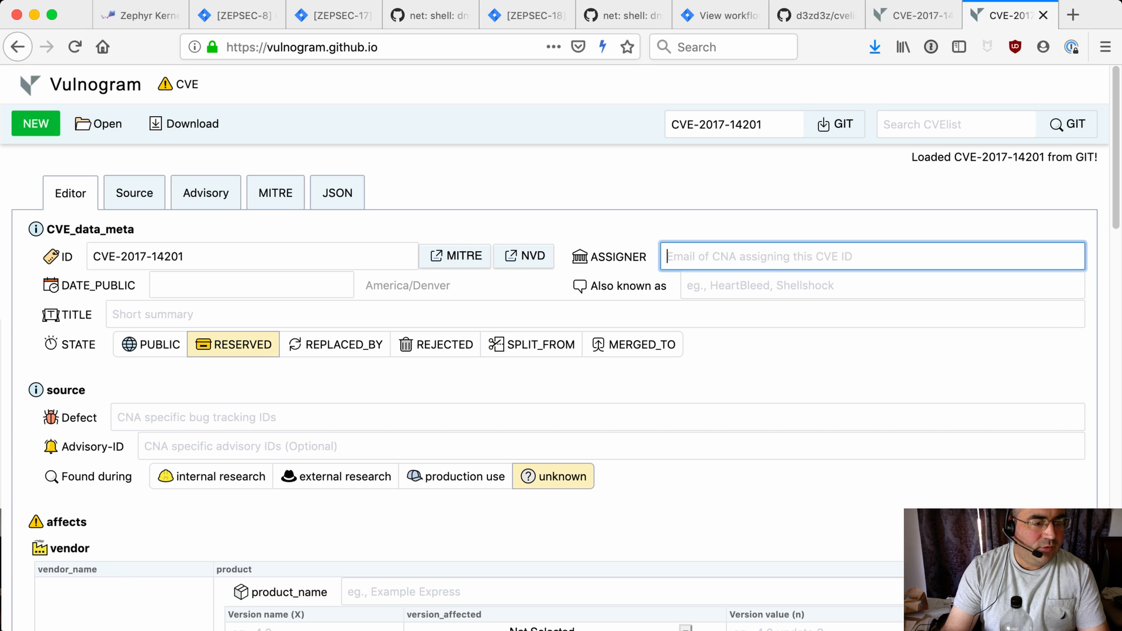
{"action": "key", "text": "super+Tab"}
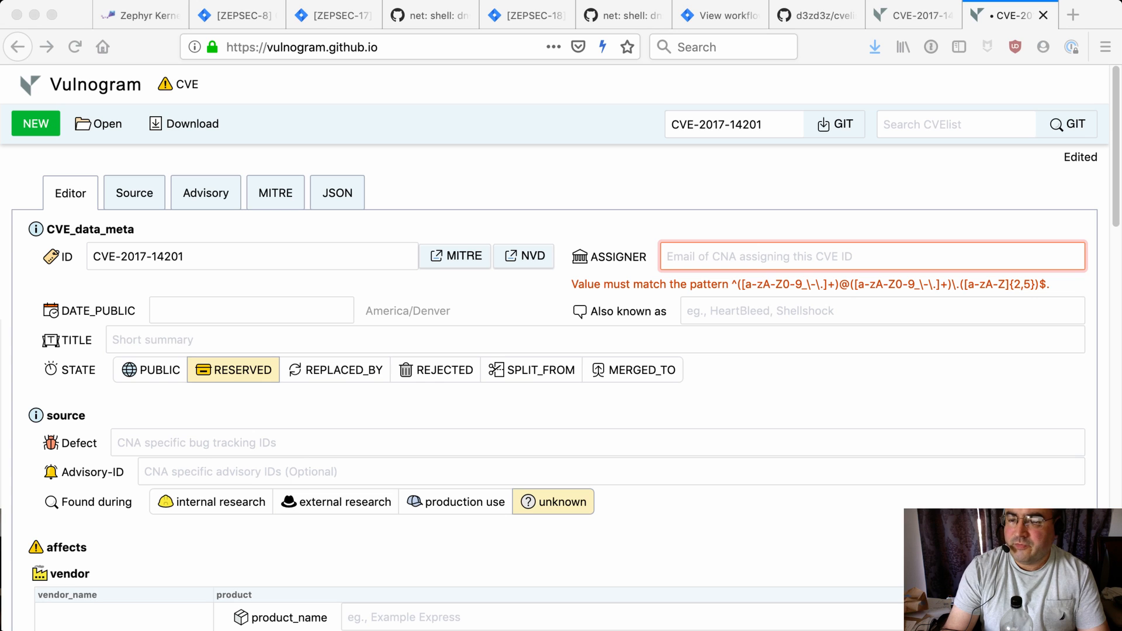
{"action": "key", "text": "super+Tab"}
{"action": "key", "text": "super+v"}
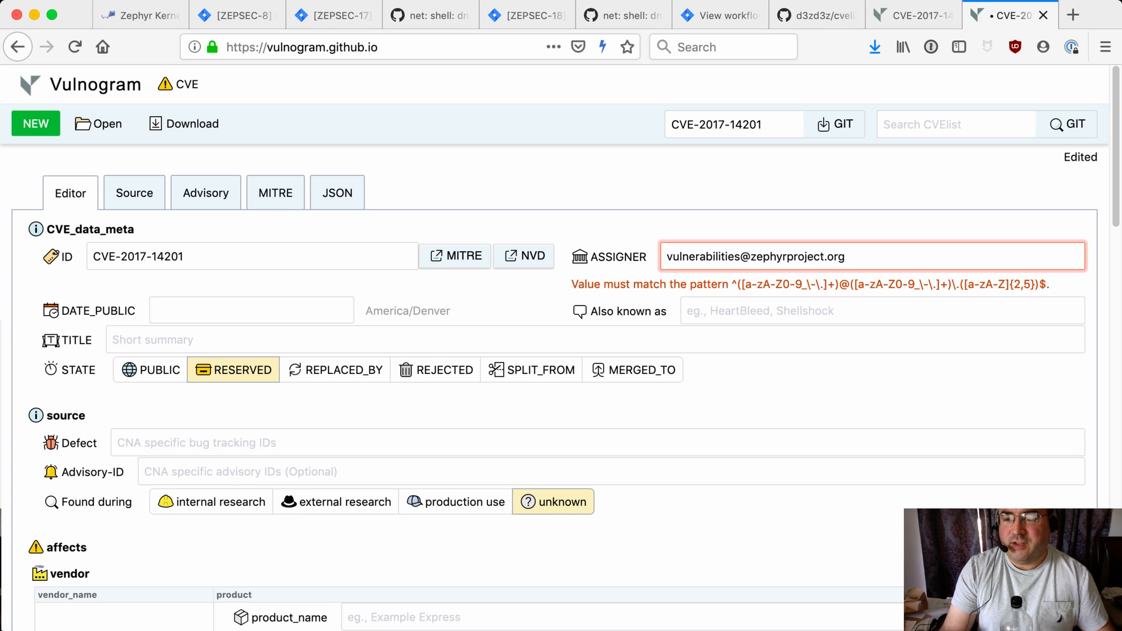
{"action": "key", "text": "Tab"}
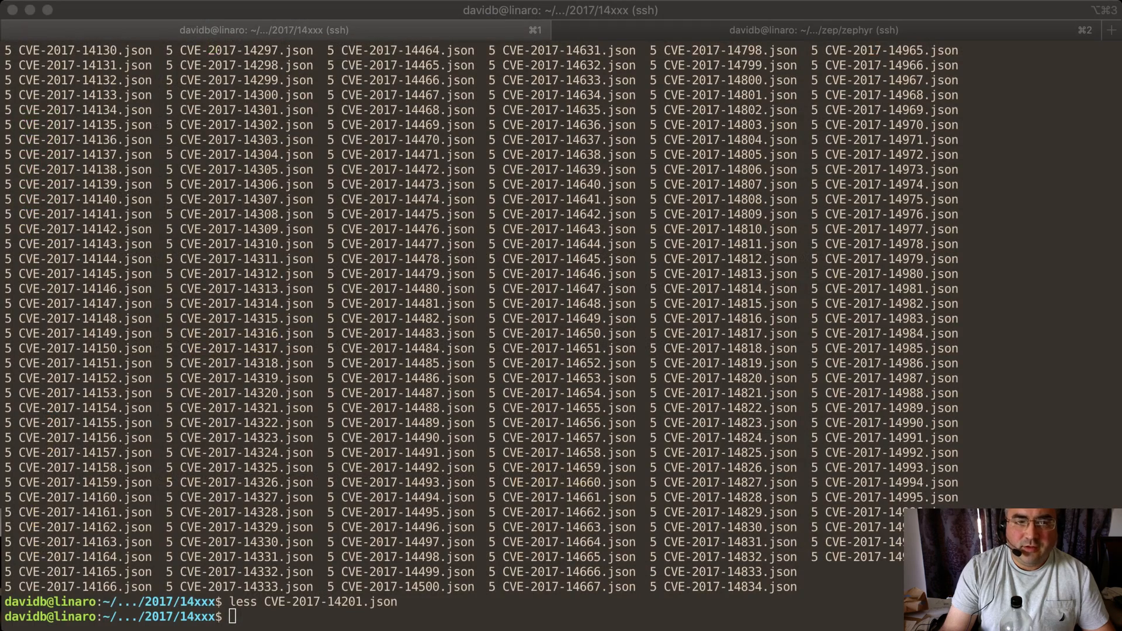
Check the v1.14.0 tag with git show in the zephyr terminal, and set DATE_PUBLIC to 2019-04-19
{"action": "key", "text": "super+2"}
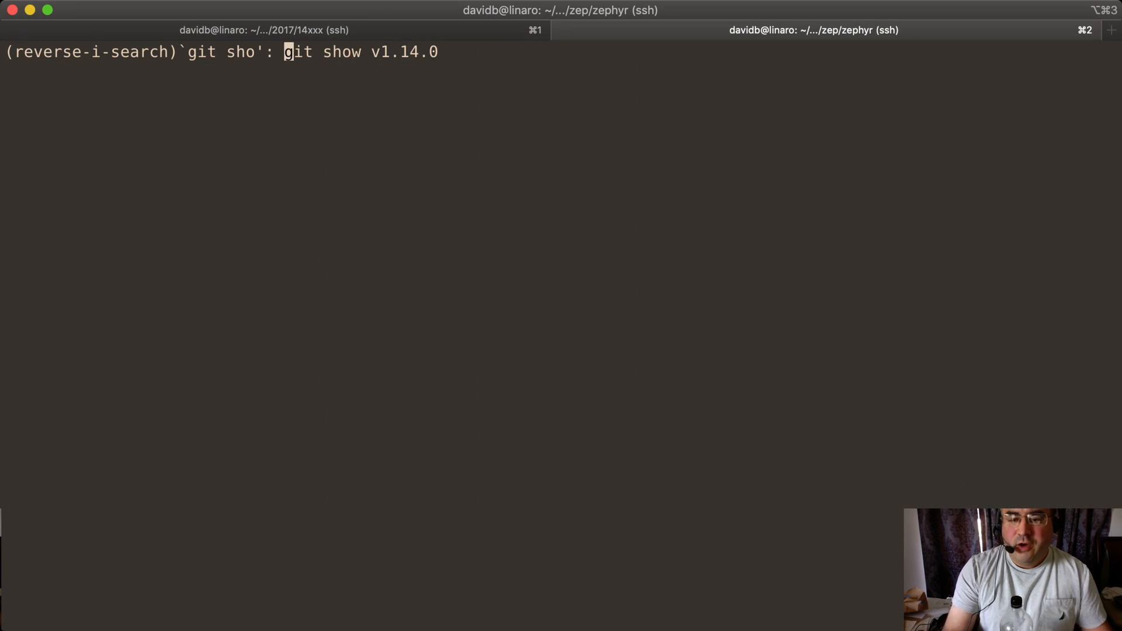
{"action": "key", "text": "Return"}
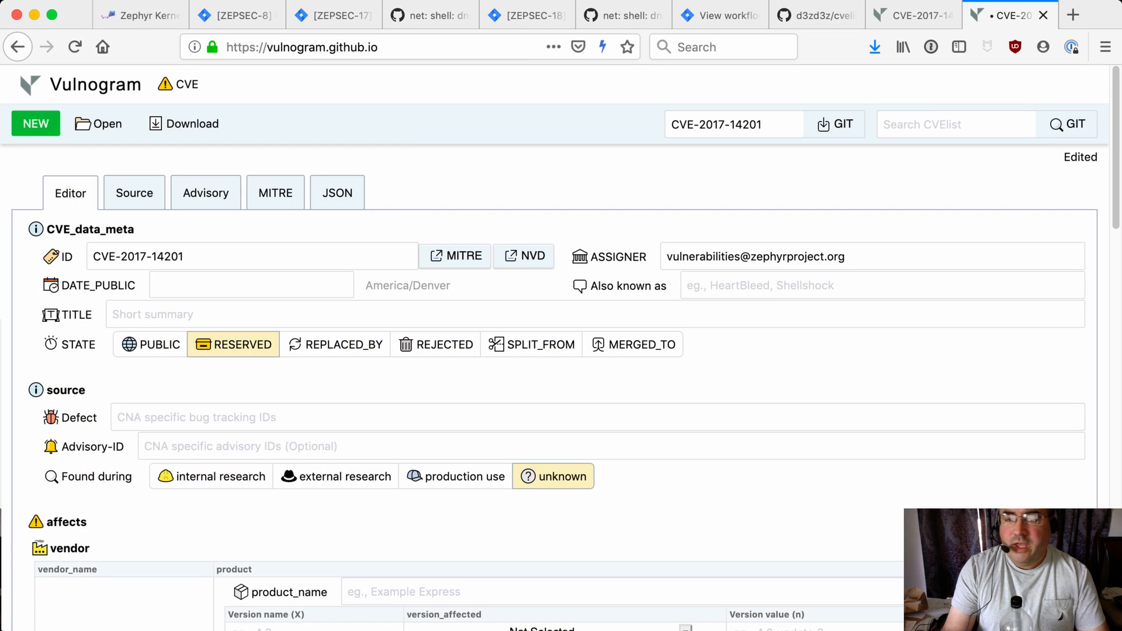
{"action": "left_click", "coordinate": [251, 285]}
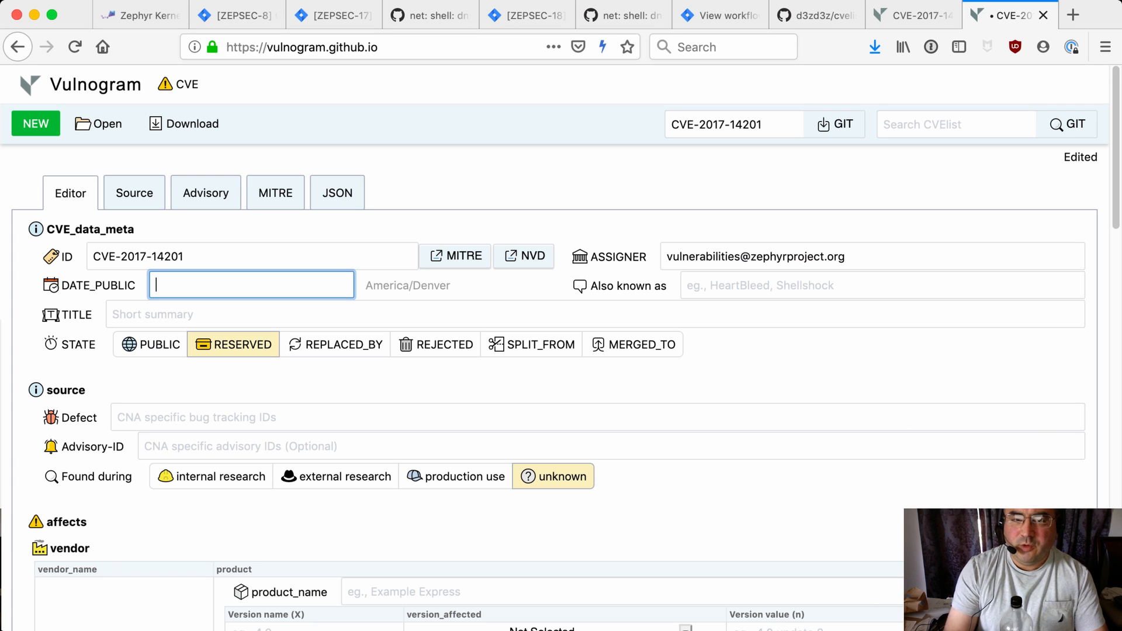
{"action": "type", "text": "2019-04-19"}
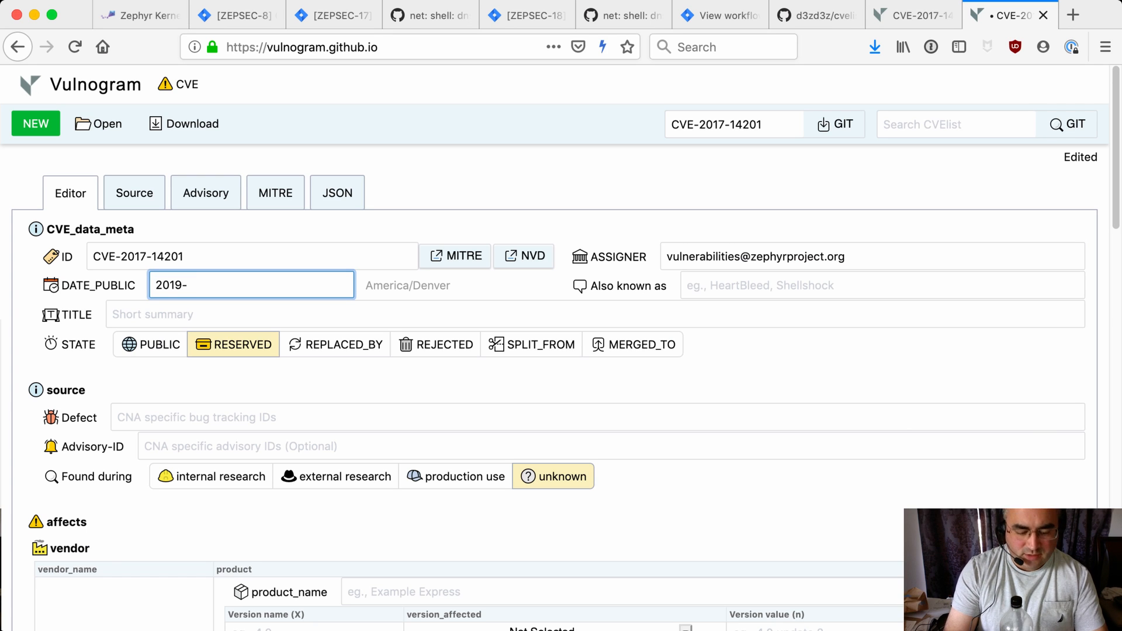
{"action": "key", "text": "Tab"}
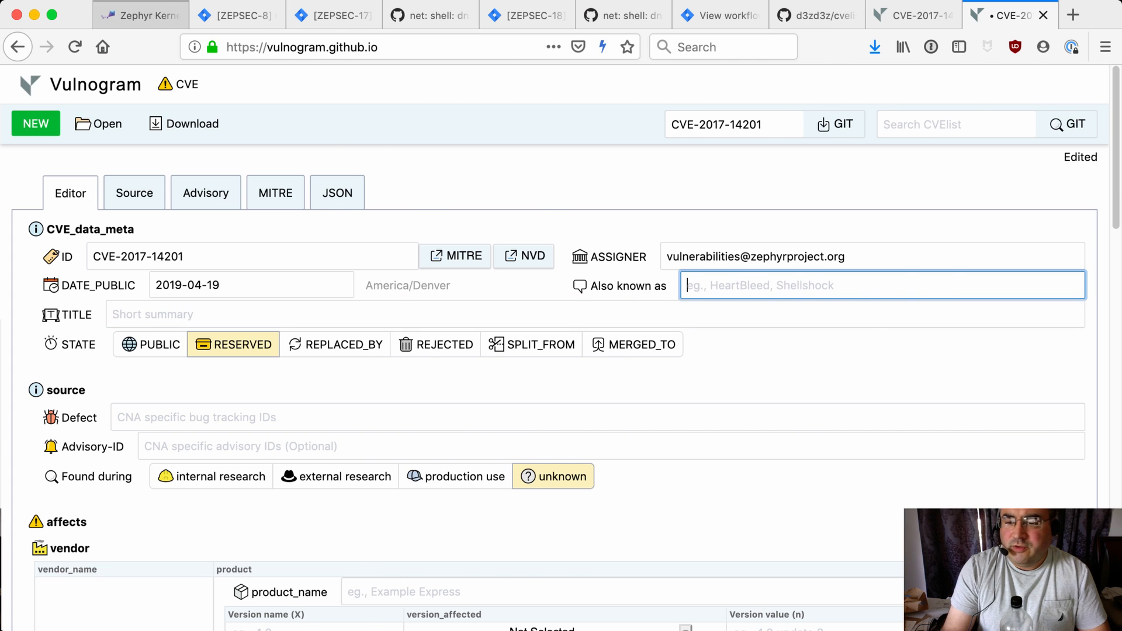
Copy the shell DNS command vulnerability description from the 1.14.0 release notes into the title
{"action": "left_click", "coordinate": [140, 15]}
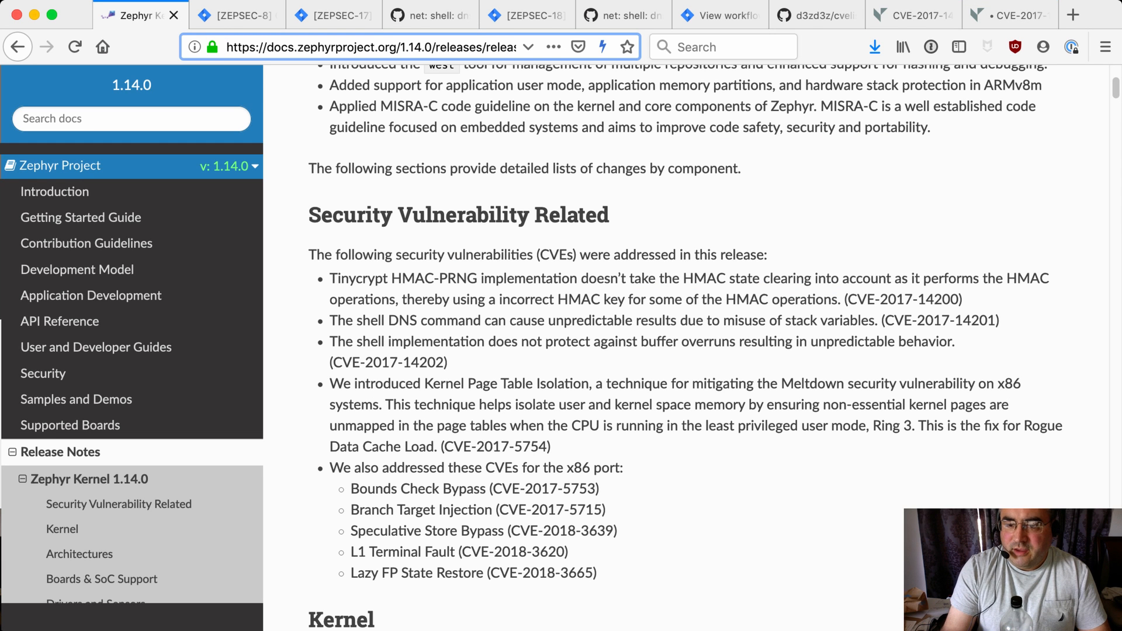
{"action": "left_click_drag", "start_coordinate": [330, 320], "coordinate": [878, 320]}
{"action": "key", "text": "super+c"}
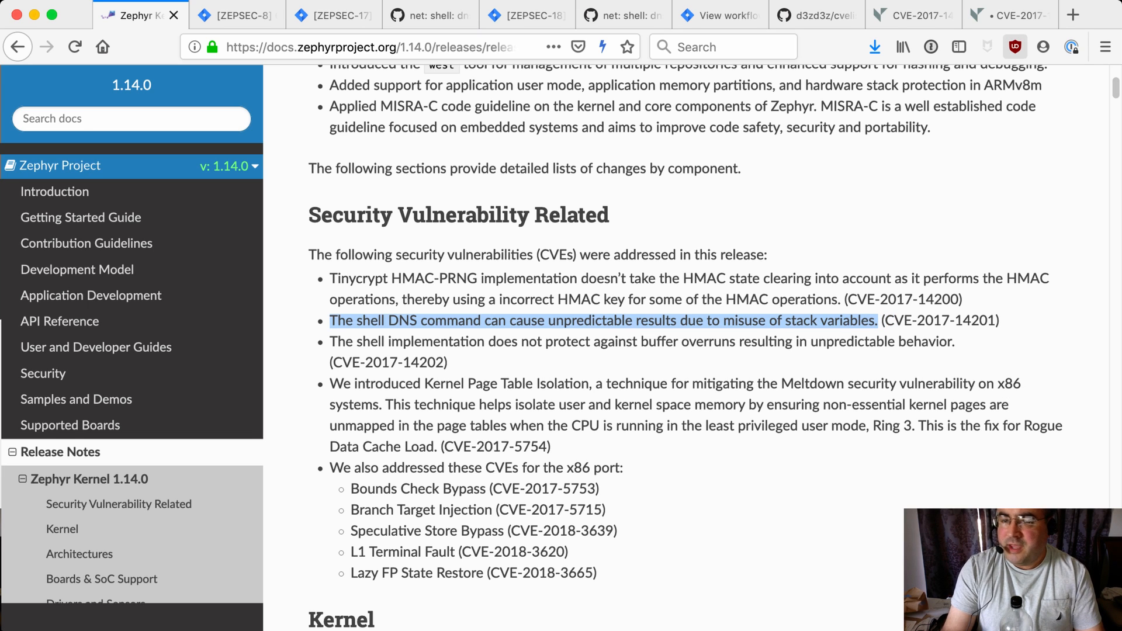
{"action": "left_click", "coordinate": [1009, 15]}
{"action": "key", "text": "super+v"}
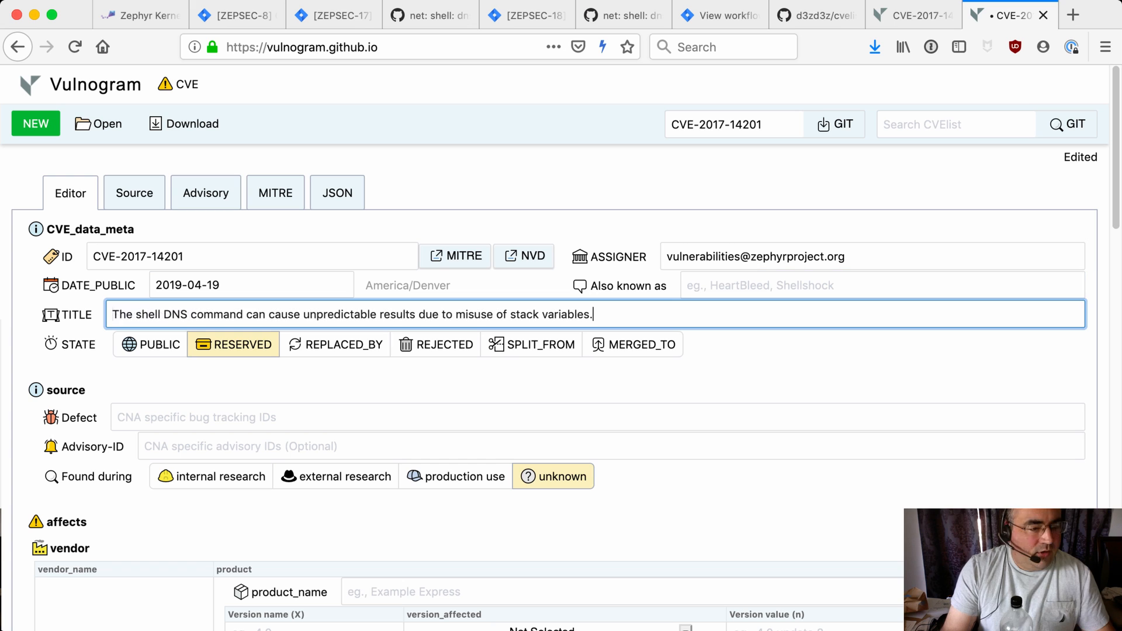
Set the state to PUBLIC and the defect to ZEPSEC-17
{"action": "left_click", "coordinate": [151, 345]}
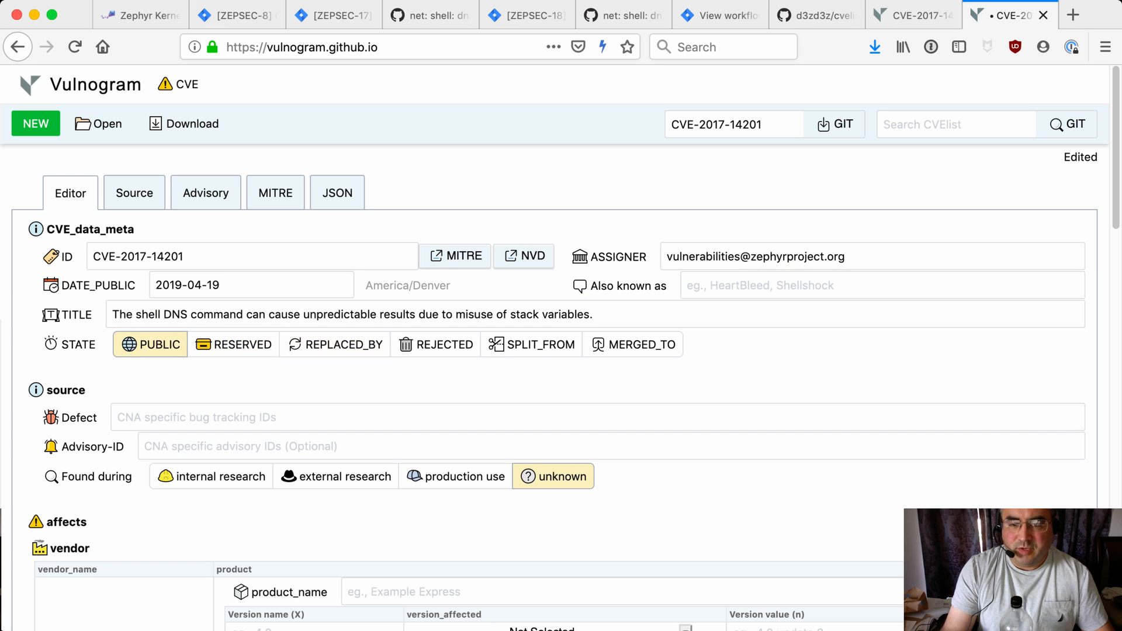
{"action": "scroll", "coordinate": [561, 350], "scroll_direction": "down", "scroll_amount": 3}
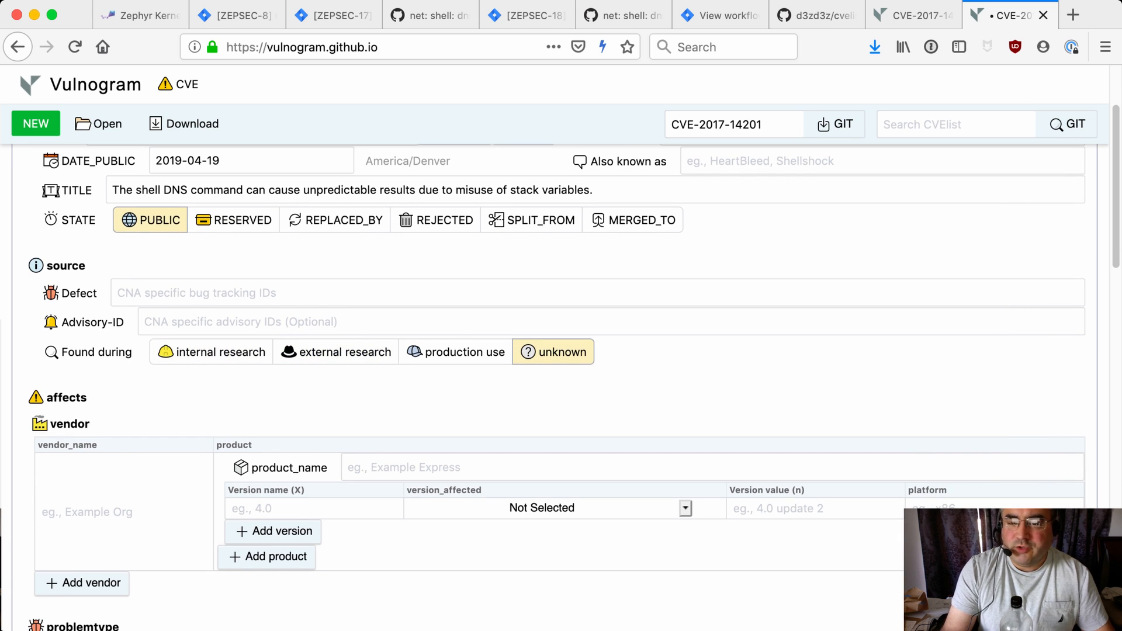
{"action": "left_click", "coordinate": [328, 293]}
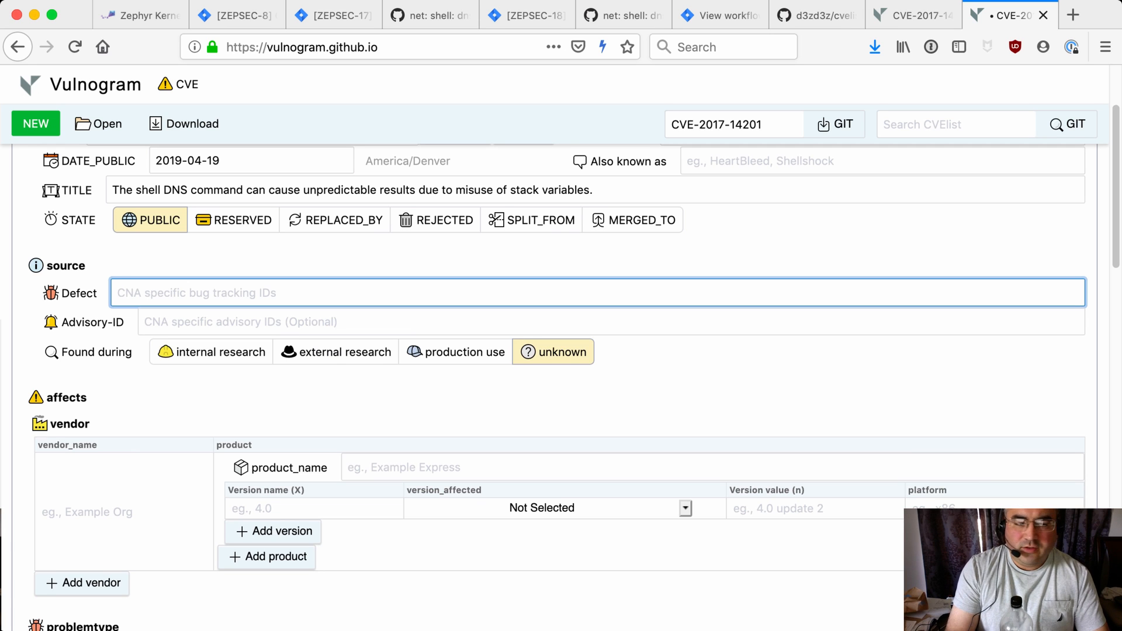
{"action": "type", "text": "ZEPSEC-17"}
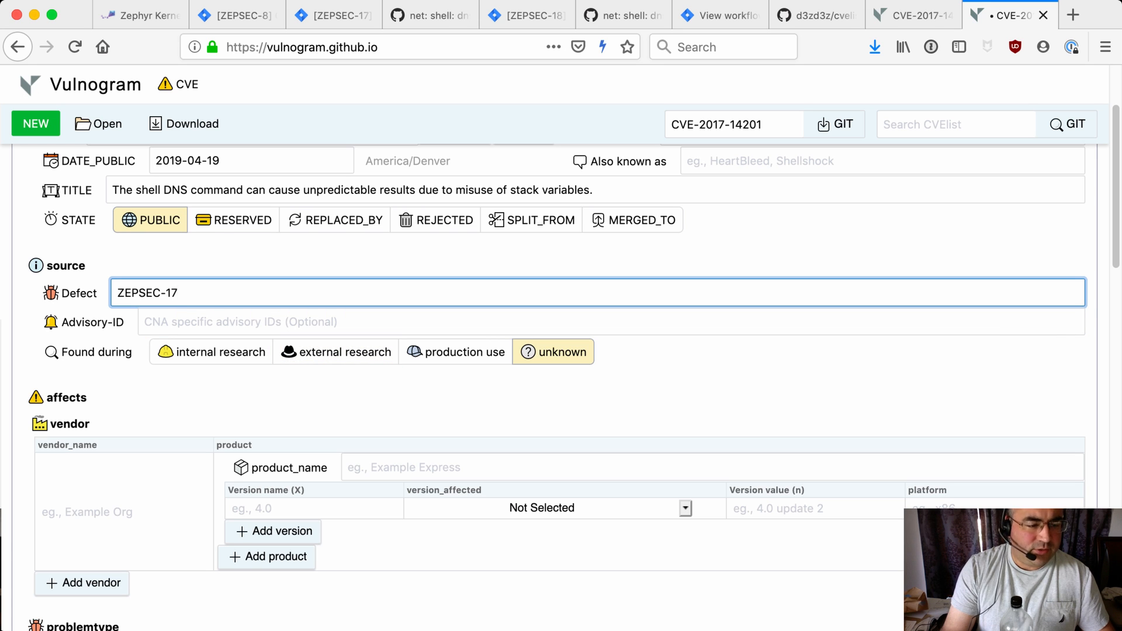
Mark the vulnerability as found during production use
{"action": "left_click", "coordinate": [455, 352]}
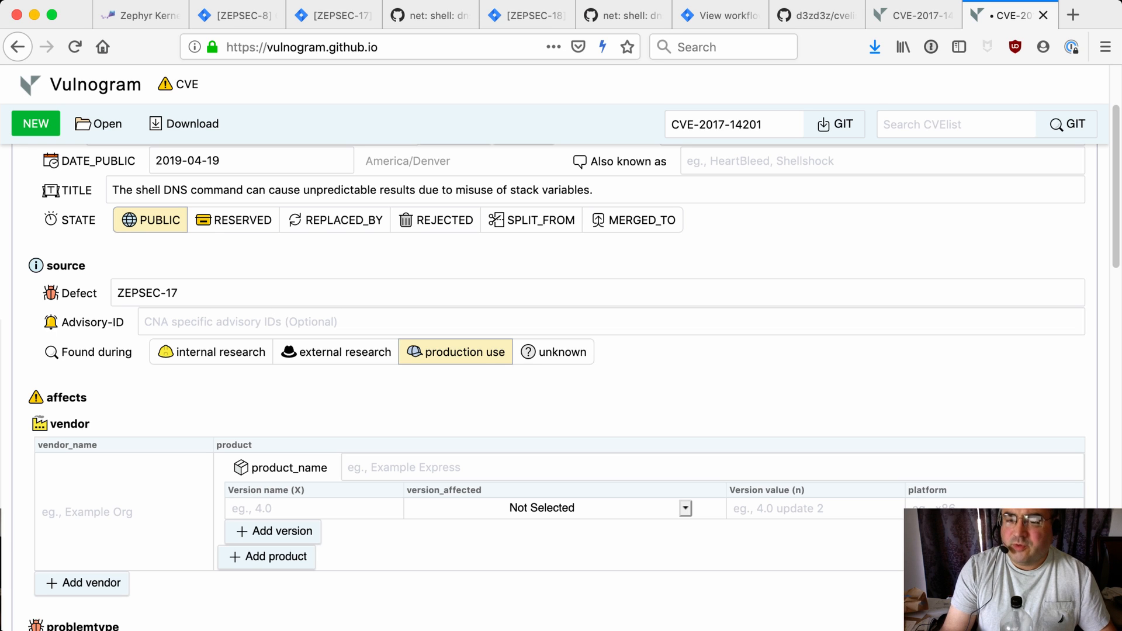
{"action": "left_click", "coordinate": [211, 351]}
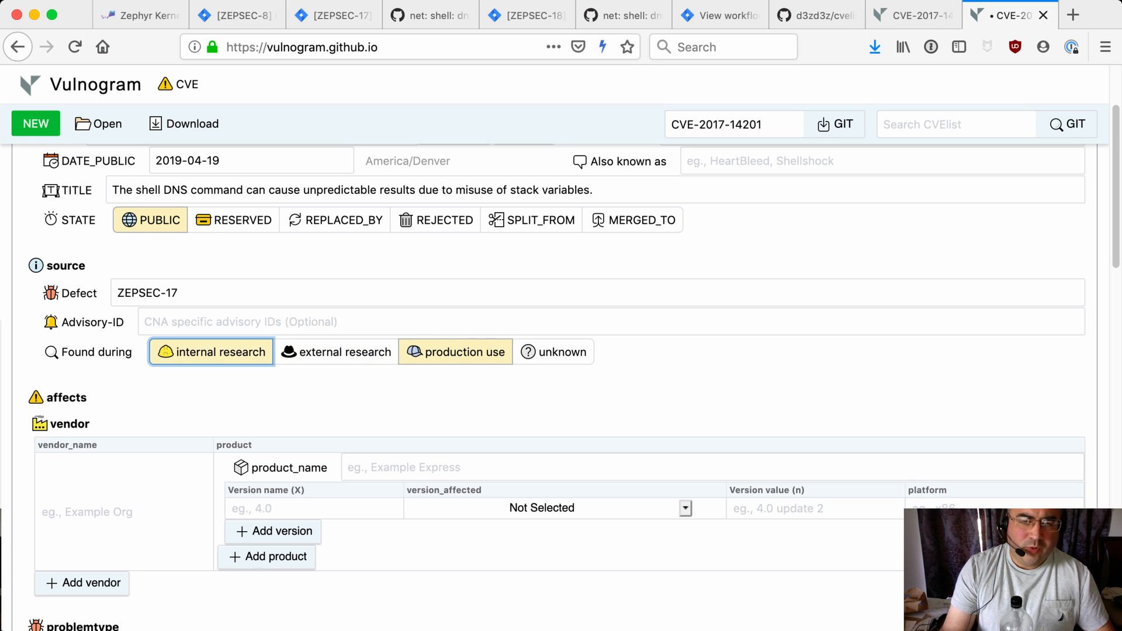
{"action": "left_click", "coordinate": [212, 351]}
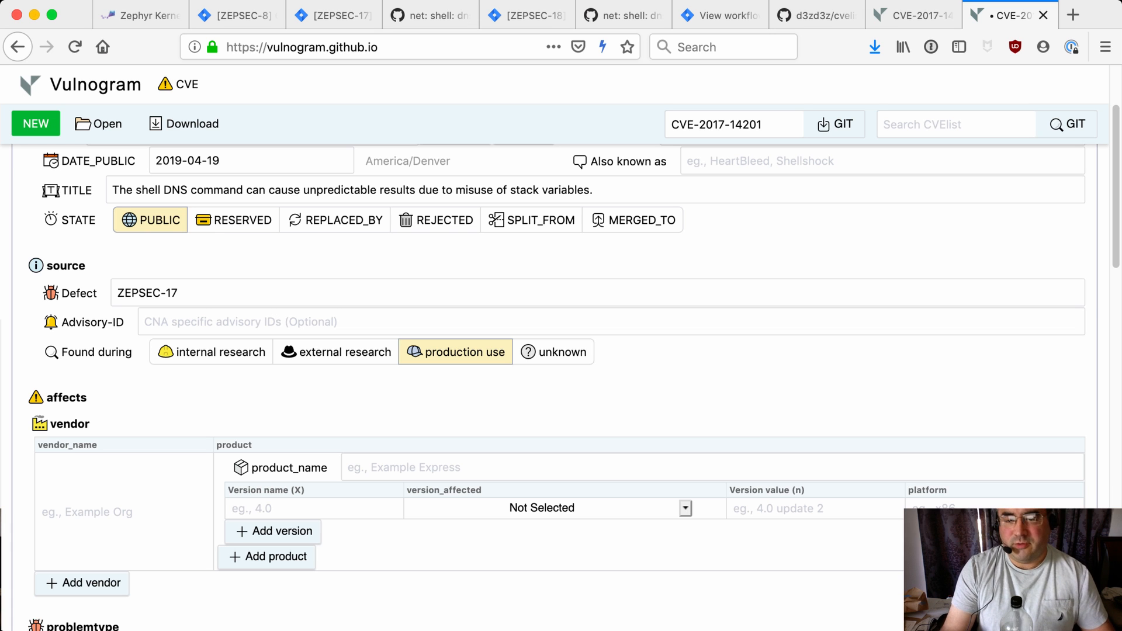
{"action": "scroll", "coordinate": [572, 385], "scroll_direction": "down", "scroll_amount": 3}
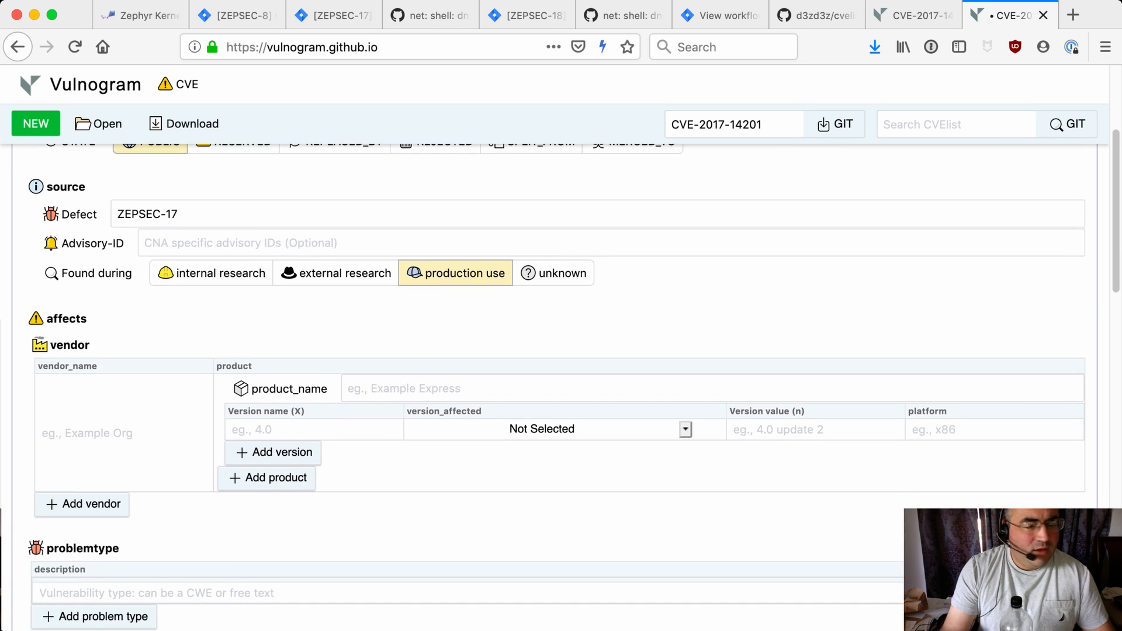
{"action": "scroll", "coordinate": [573, 385], "scroll_direction": "down", "scroll_amount": 2}
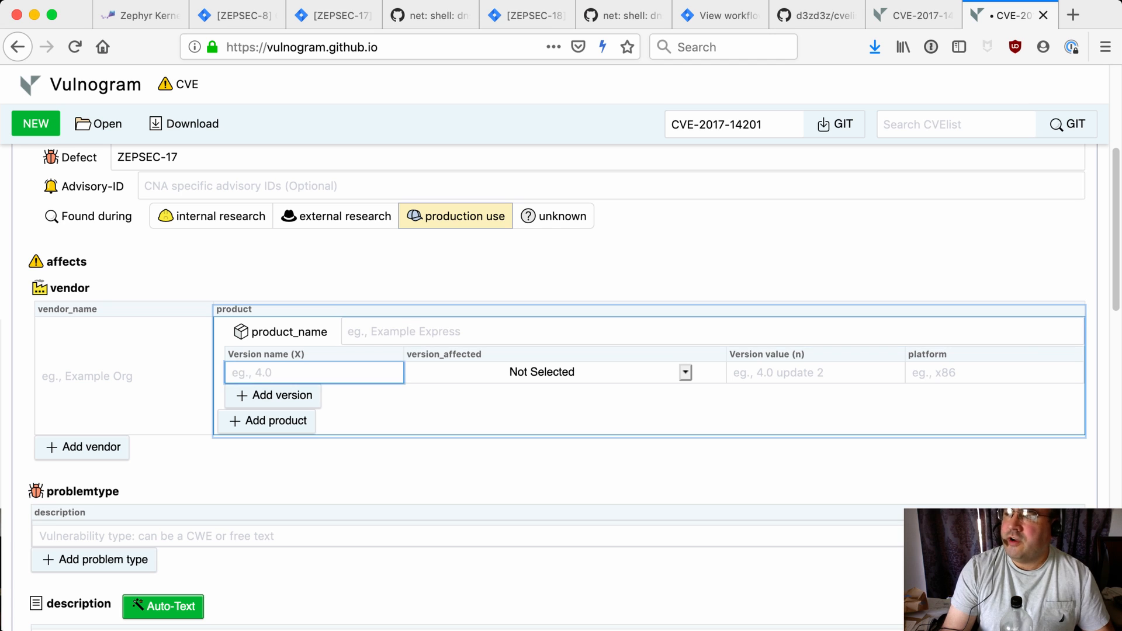
Enter Zephyr as the affected vendor name and shell as the product name
{"action": "left_click", "coordinate": [42, 376]}
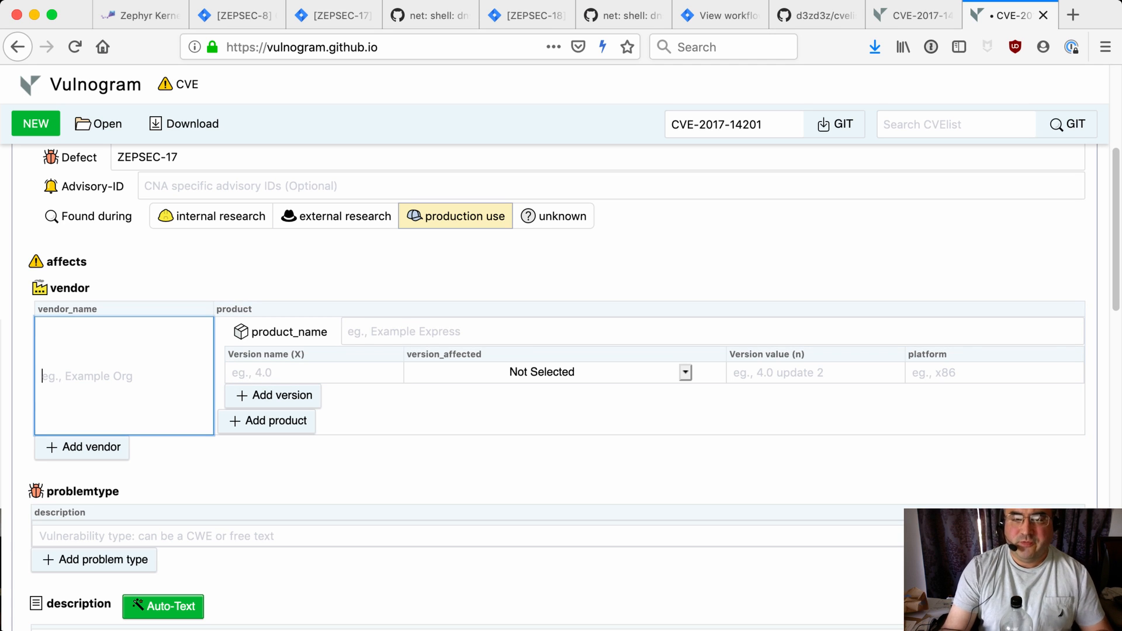
{"action": "type", "text": "Z"}
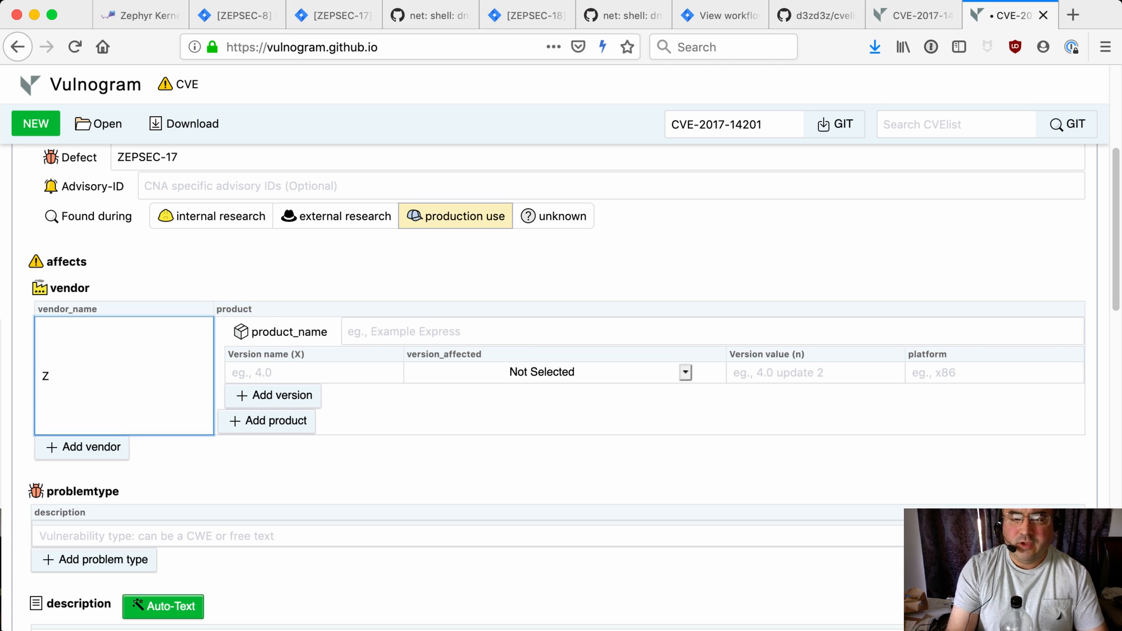
{"action": "type", "text": "ephyr"}
{"action": "key", "text": "Tab"}
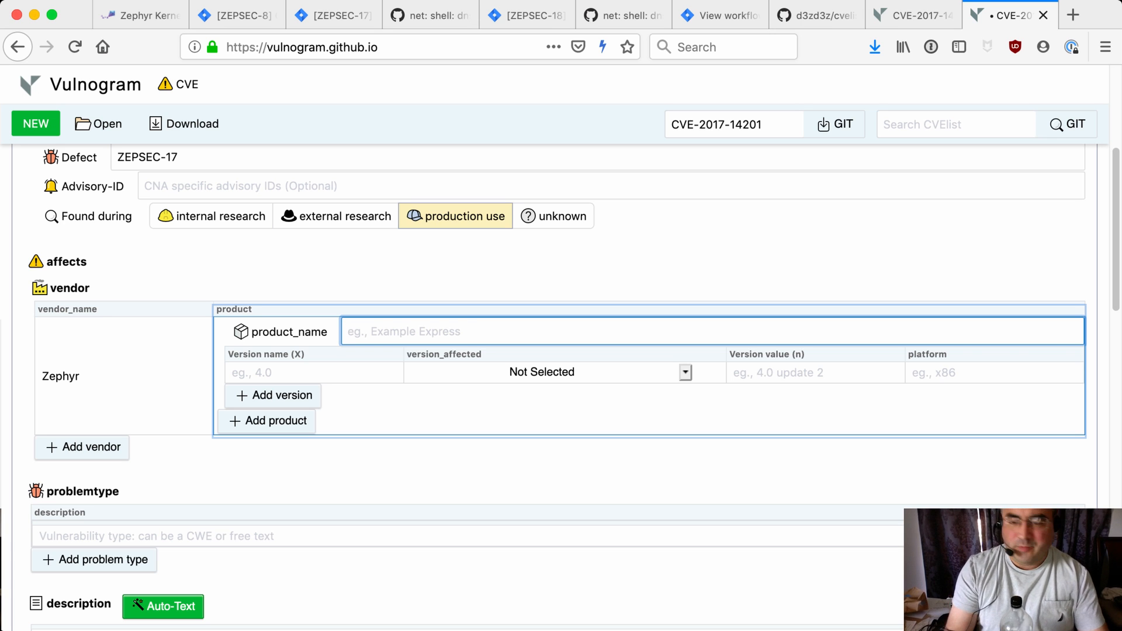
{"action": "type", "text": "shell"}
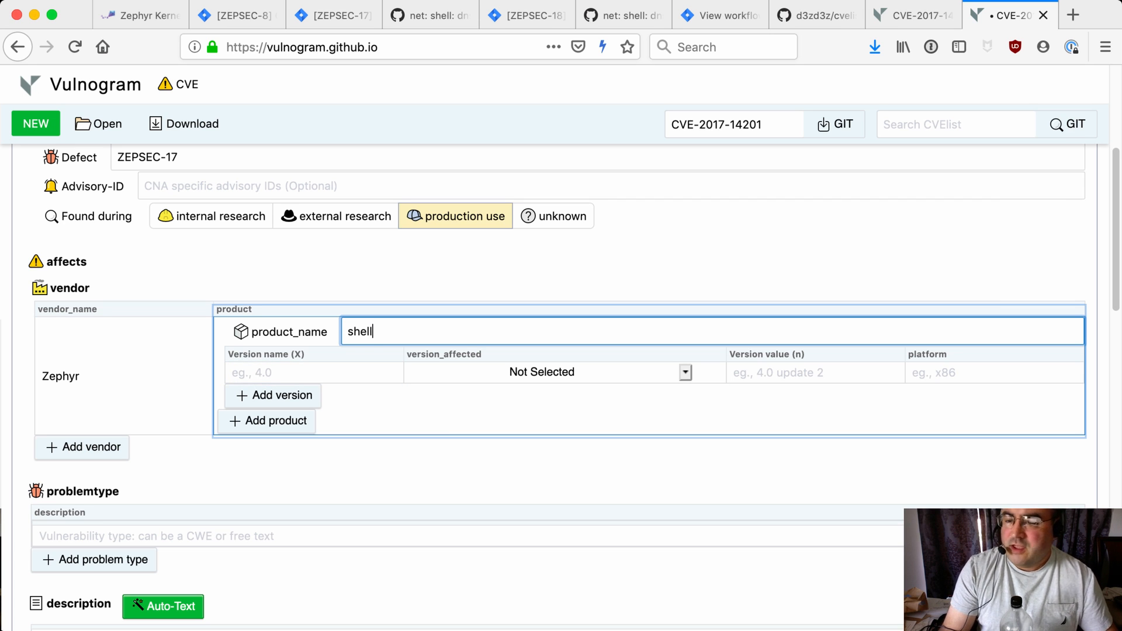
Set the affected version to '< (affects X versions prior to n)' with version value 1.14.0 and platform all
{"action": "left_click", "coordinate": [549, 372]}
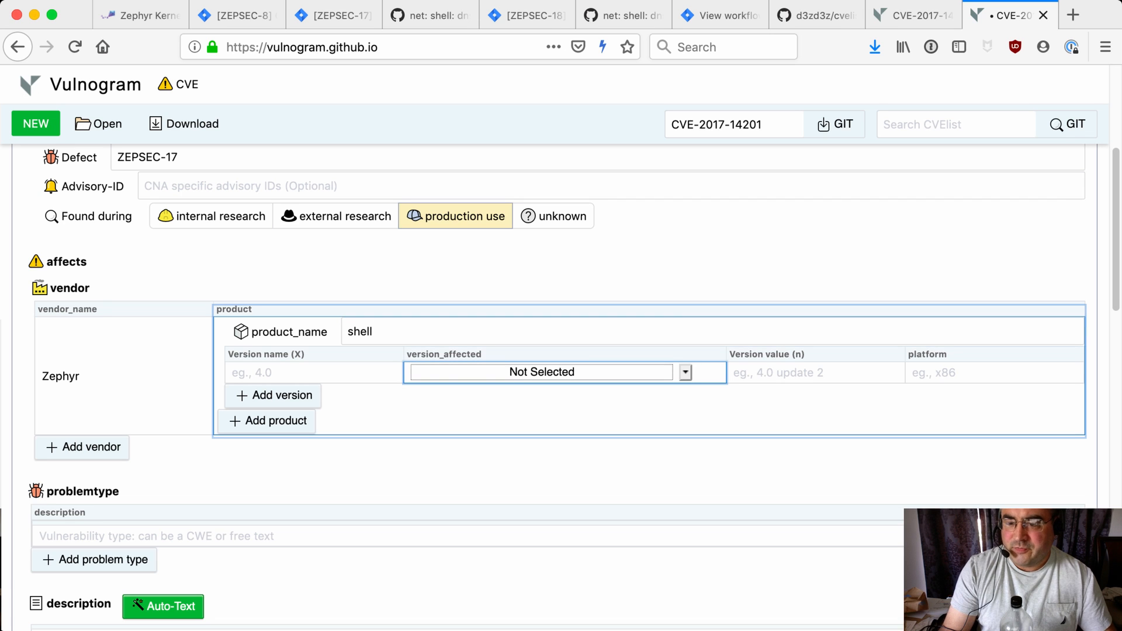
{"action": "key", "text": "less"}
{"action": "key", "text": "Tab"}
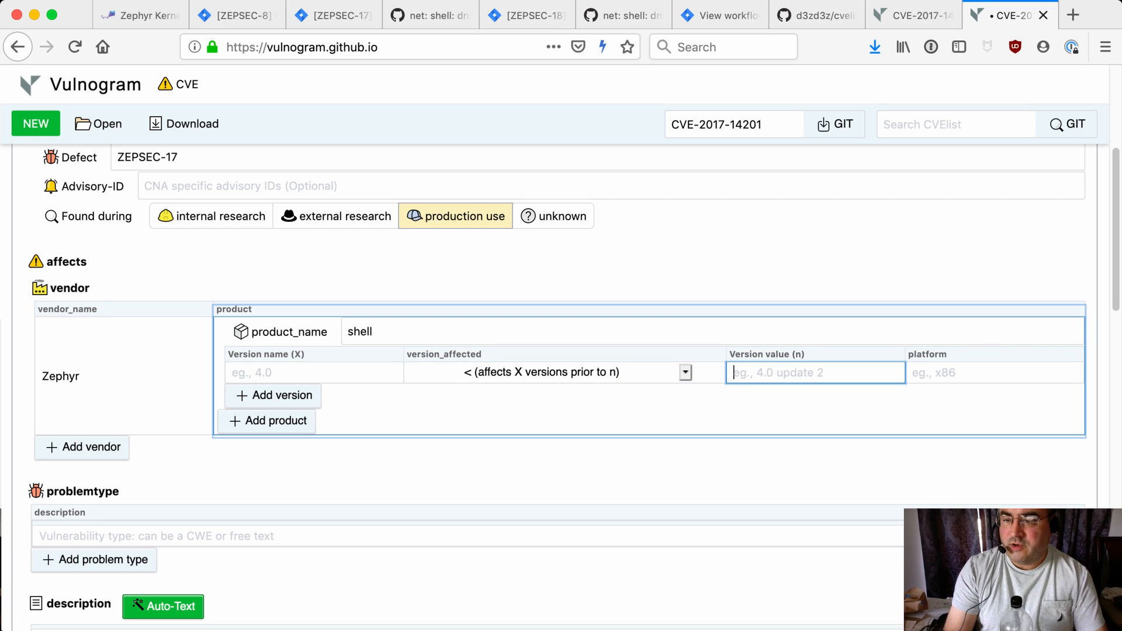
{"action": "type", "text": "1.14.10"}
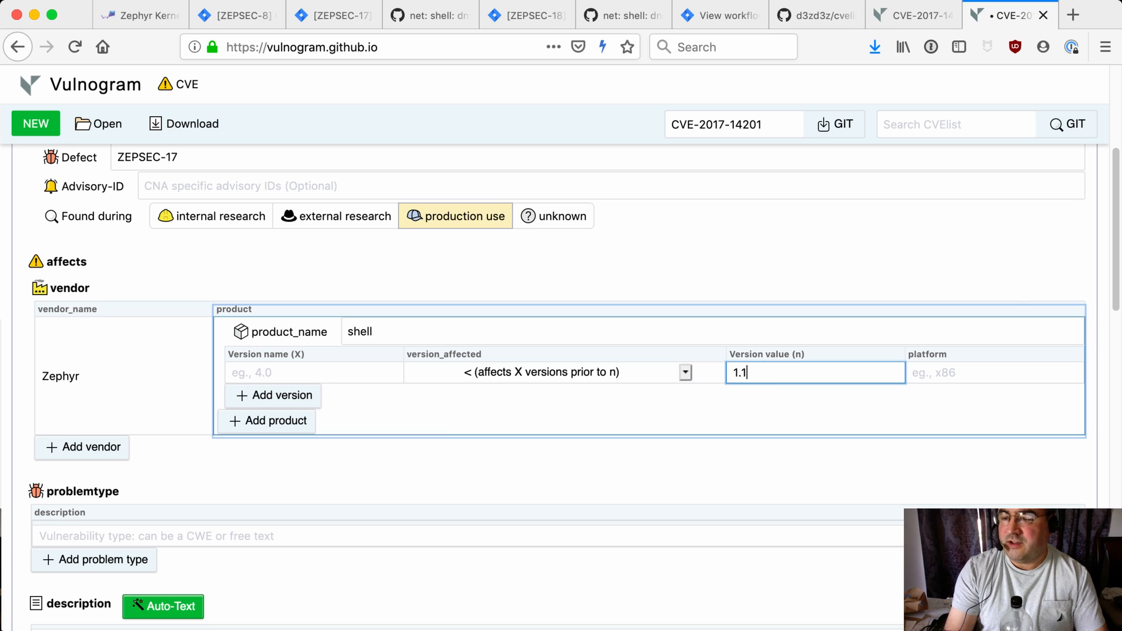
{"action": "key", "text": "BackSpace"}
{"action": "key", "text": "BackSpace"}
{"action": "type", "text": "0"}
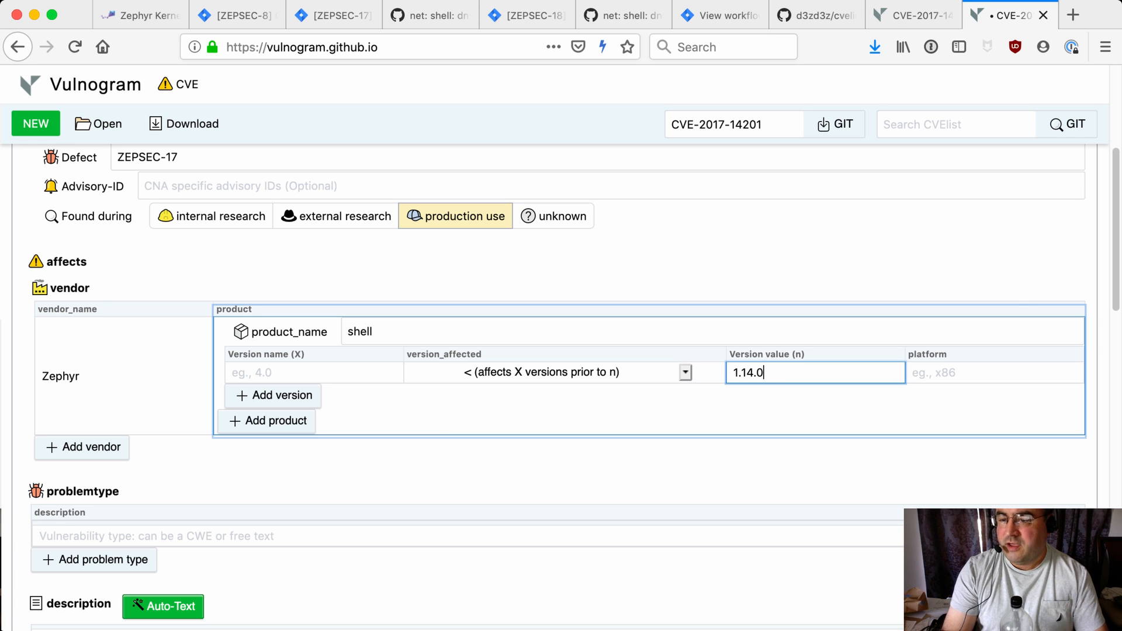
{"action": "key", "text": "Tab"}
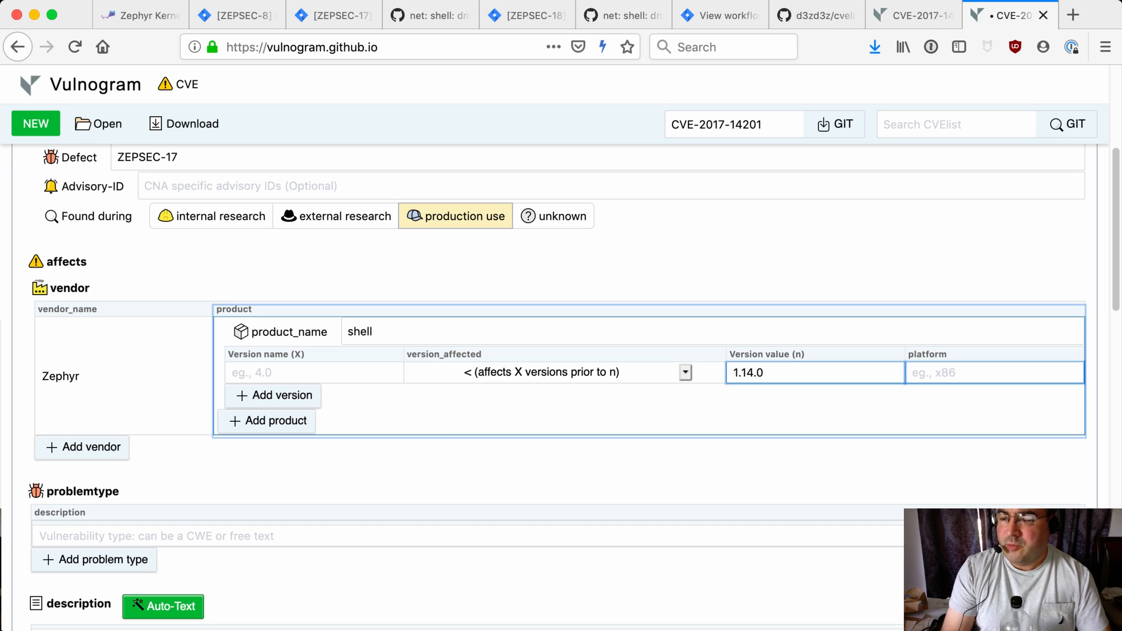
{"action": "type", "text": "all"}
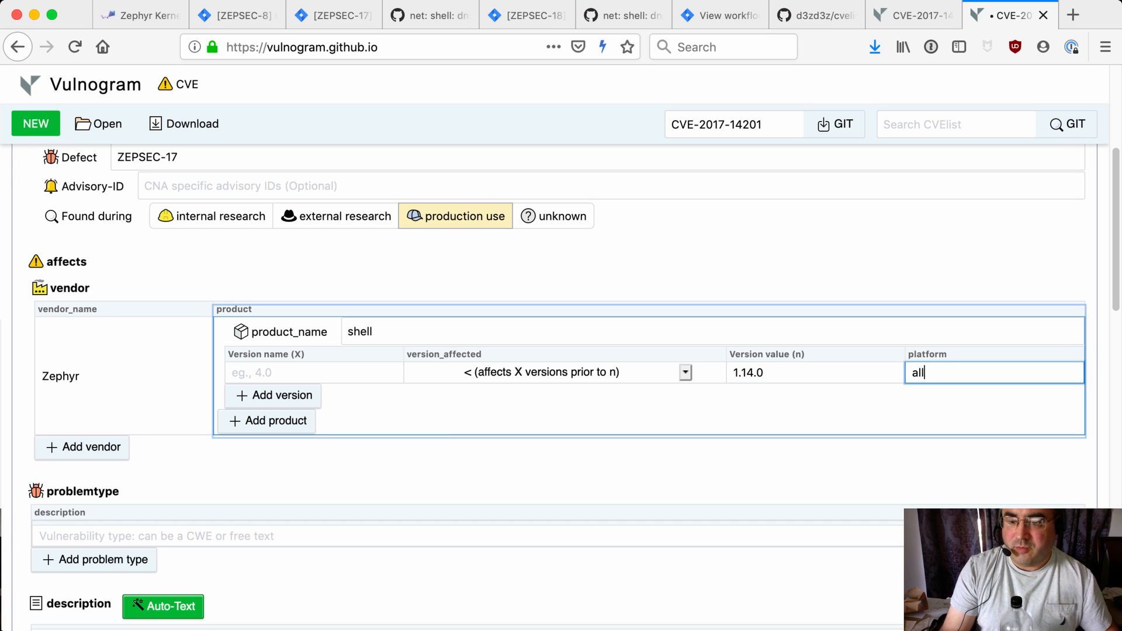
Consult the CWE-416 definition and set the problem type to CWE-416 Use After Free
{"action": "scroll", "coordinate": [557, 316], "scroll_direction": "down", "scroll_amount": 3}
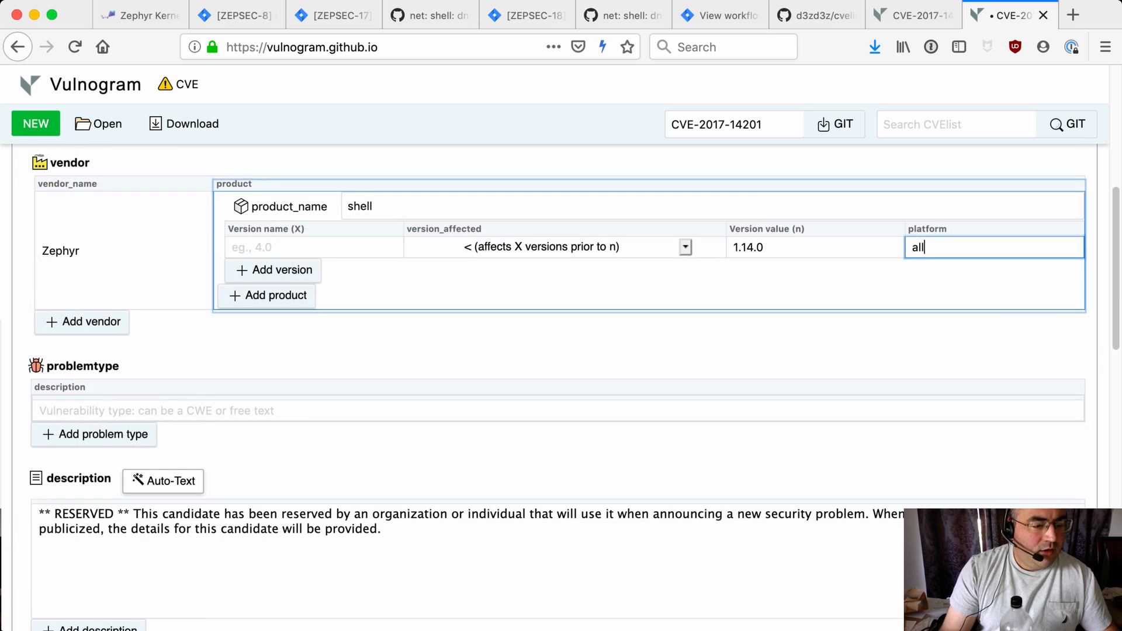
{"action": "key", "text": "super+Tab"}
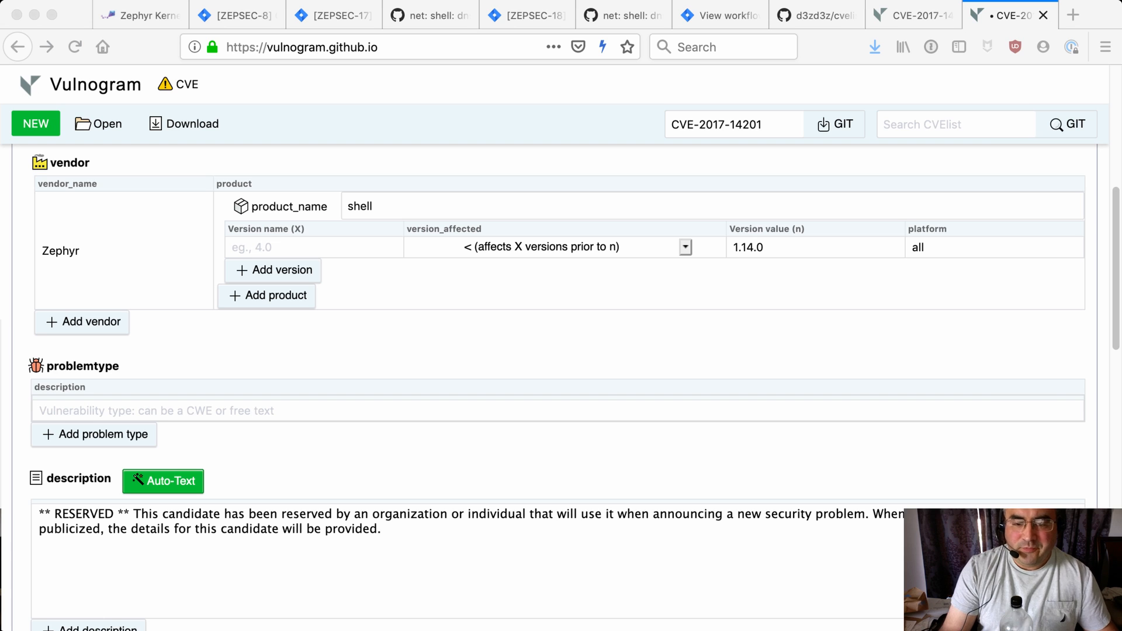
{"action": "key", "text": "super+Tab"}
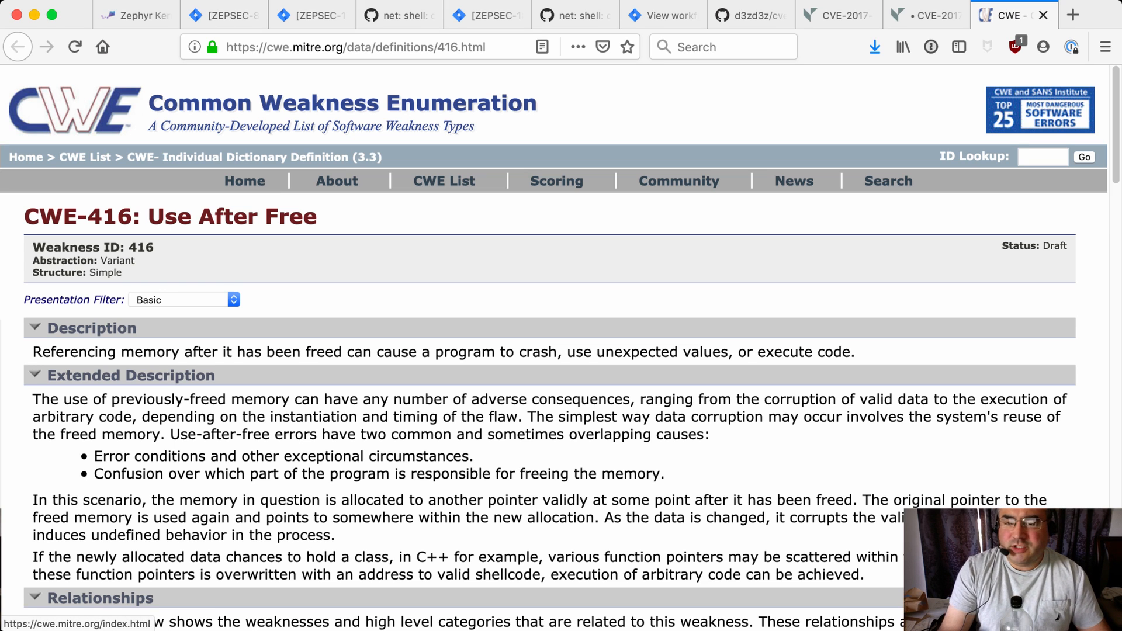
{"action": "mouse_move", "coordinate": [556, 181]}
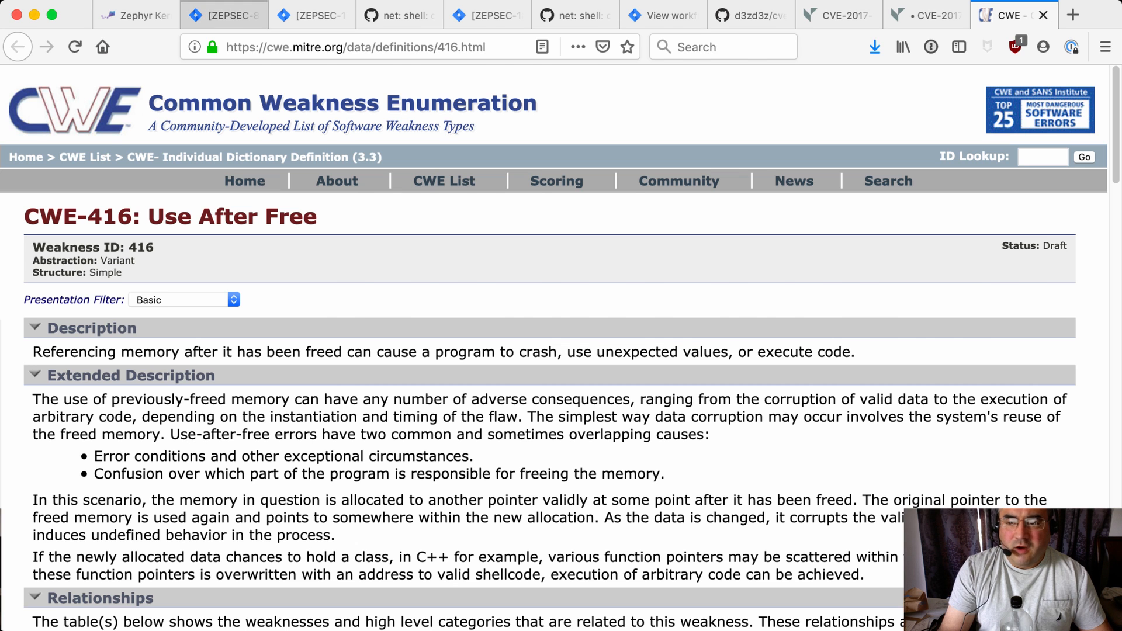
{"action": "left_click", "coordinate": [134, 15]}
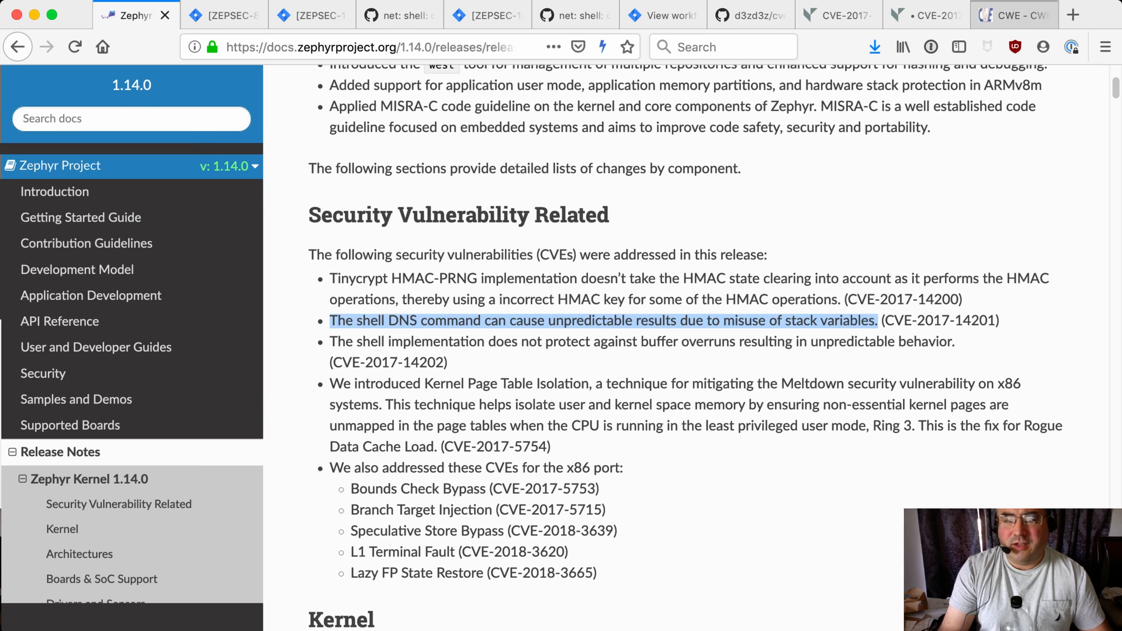
{"action": "left_click", "coordinate": [1010, 15]}
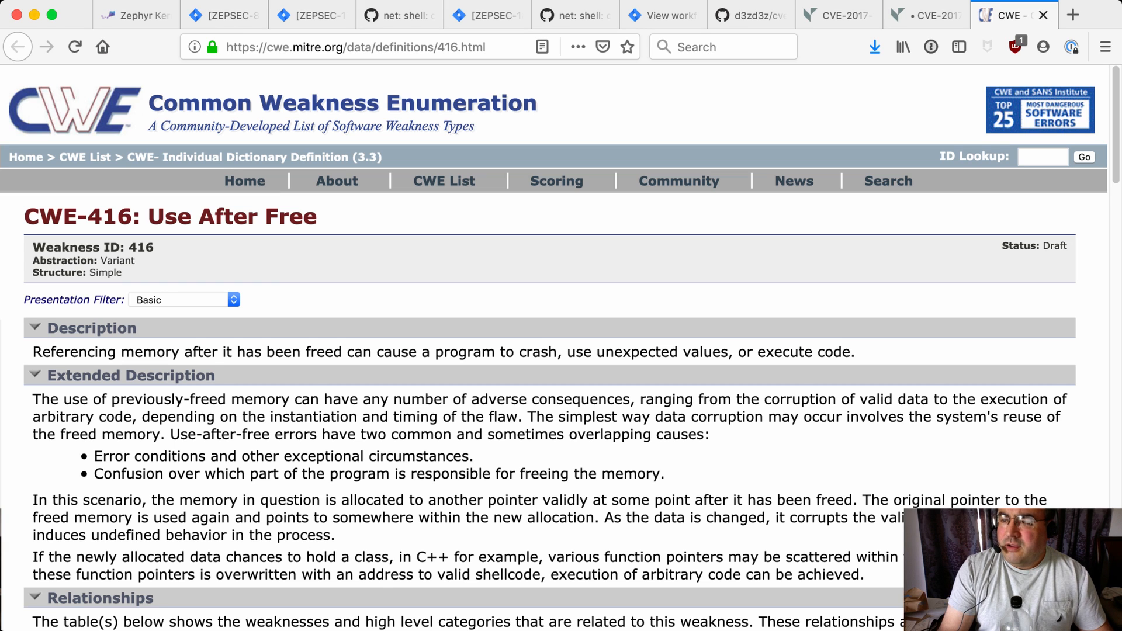
{"action": "left_click", "coordinate": [1043, 15]}
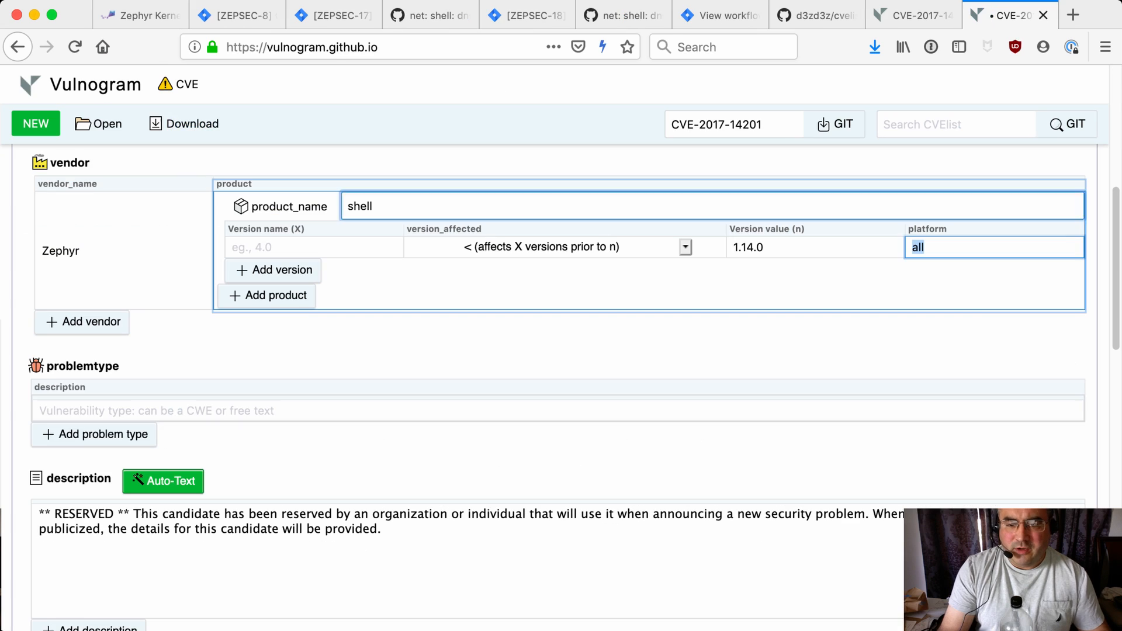
{"action": "left_click", "coordinate": [39, 410]}
{"action": "type", "text": "416"}
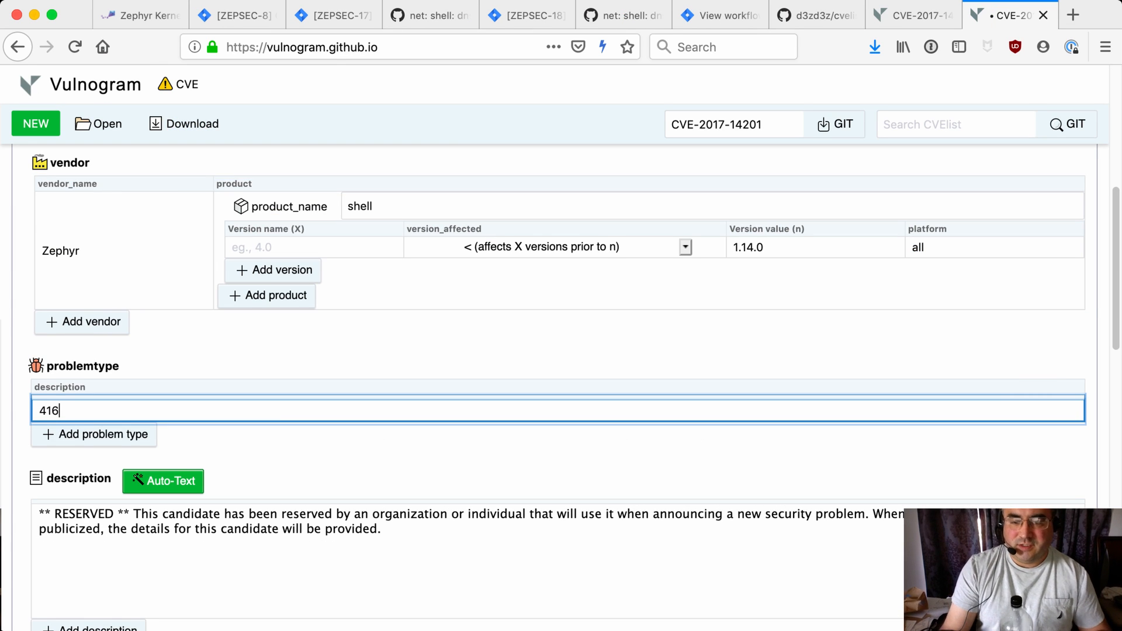
{"action": "key", "text": "Down"}
{"action": "key", "text": "Return"}
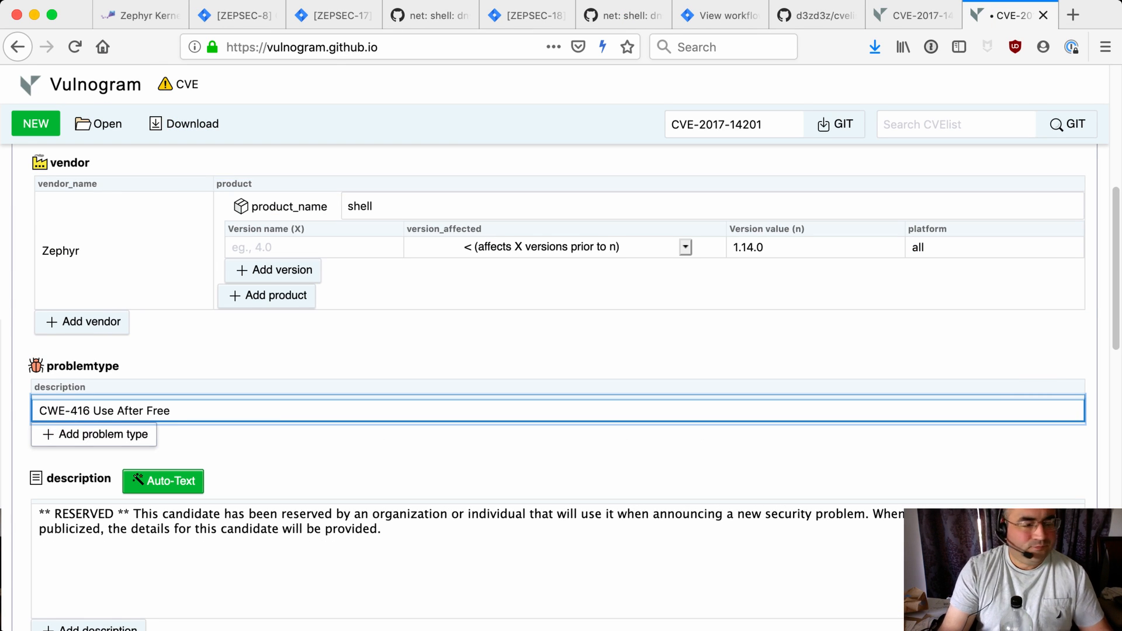
Generate description text with Auto-Text and delete the reserved placeholder description
{"action": "scroll", "coordinate": [561, 386], "scroll_direction": "down", "scroll_amount": 5}
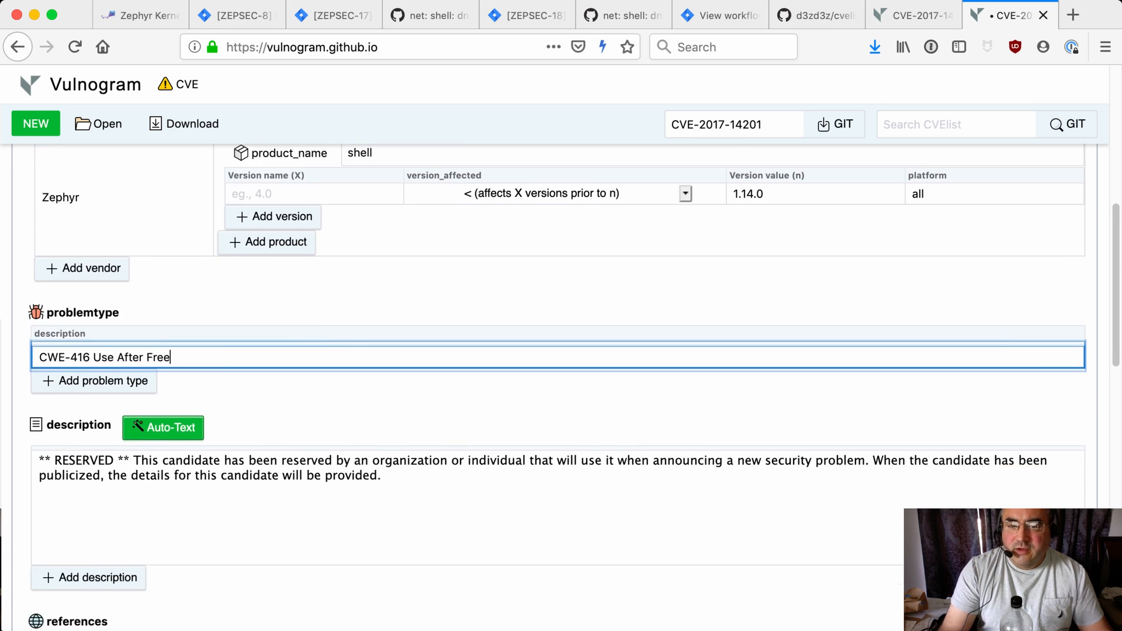
{"action": "scroll", "coordinate": [561, 386], "scroll_direction": "up", "scroll_amount": 4}
{"action": "scroll", "coordinate": [560, 385], "scroll_direction": "down", "scroll_amount": 2}
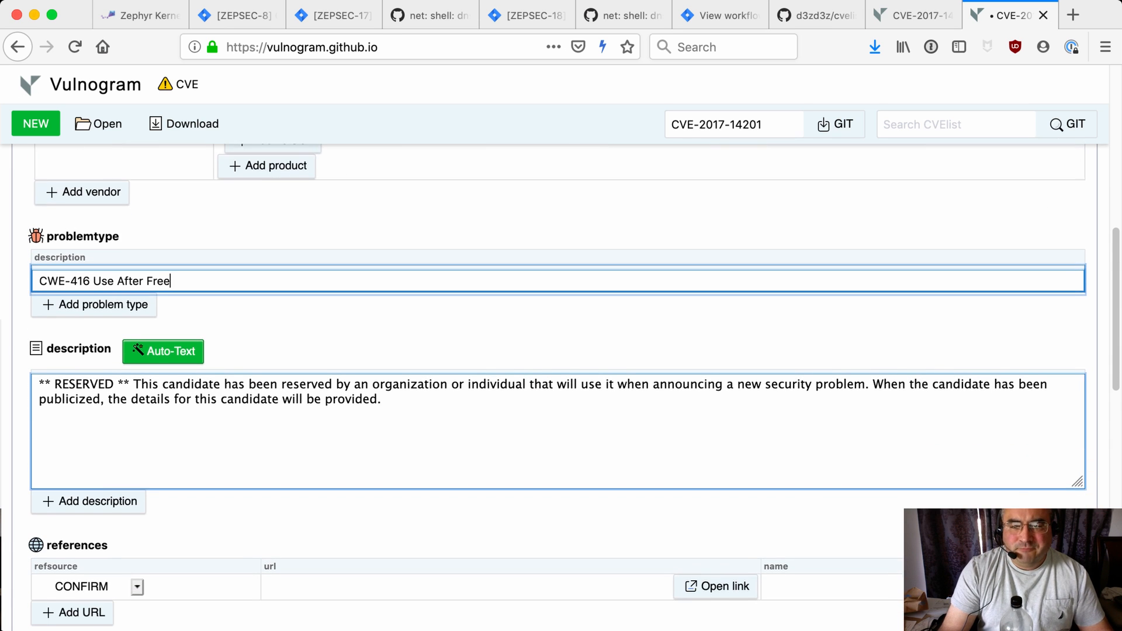
{"action": "scroll", "coordinate": [163, 305], "scroll_direction": "down", "scroll_amount": 1}
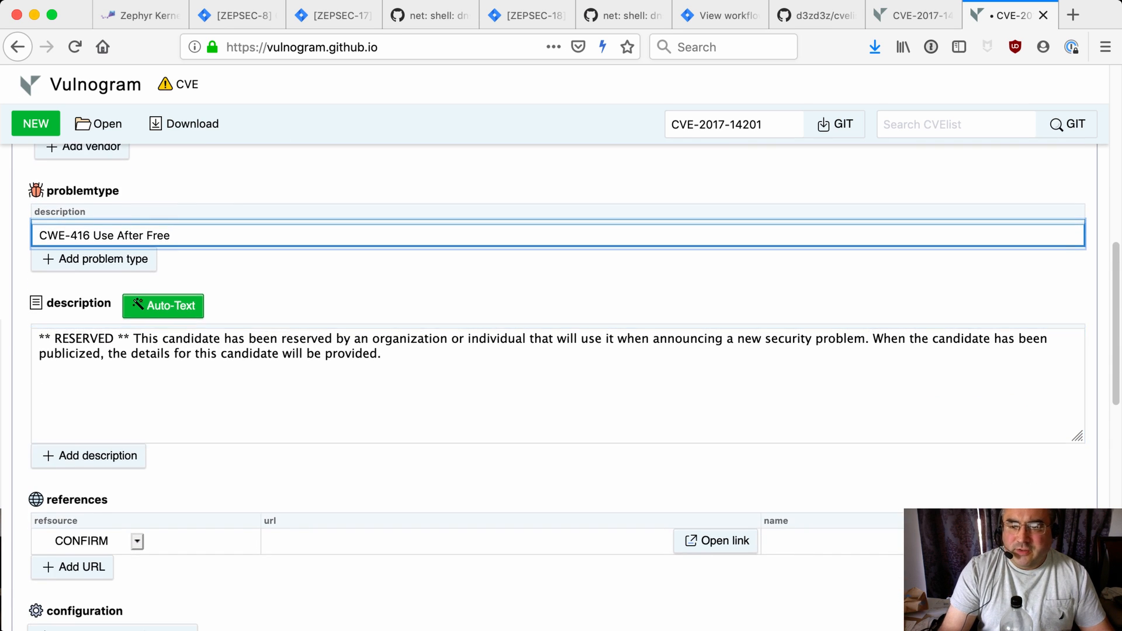
{"action": "left_click", "coordinate": [163, 305]}
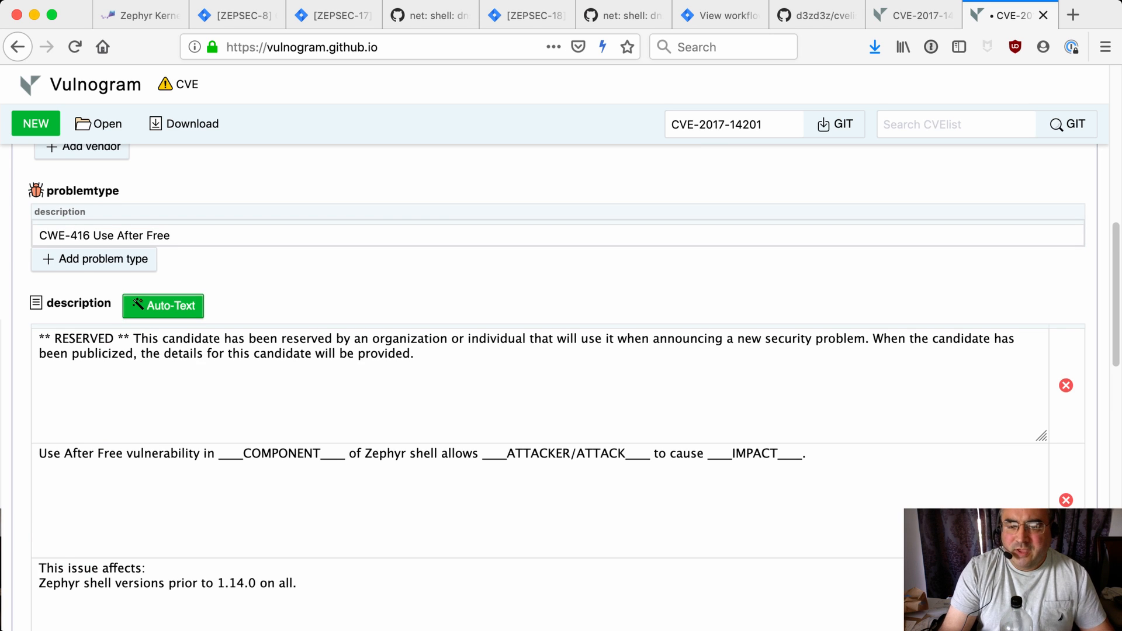
{"action": "scroll", "coordinate": [163, 306], "scroll_direction": "down", "scroll_amount": 2}
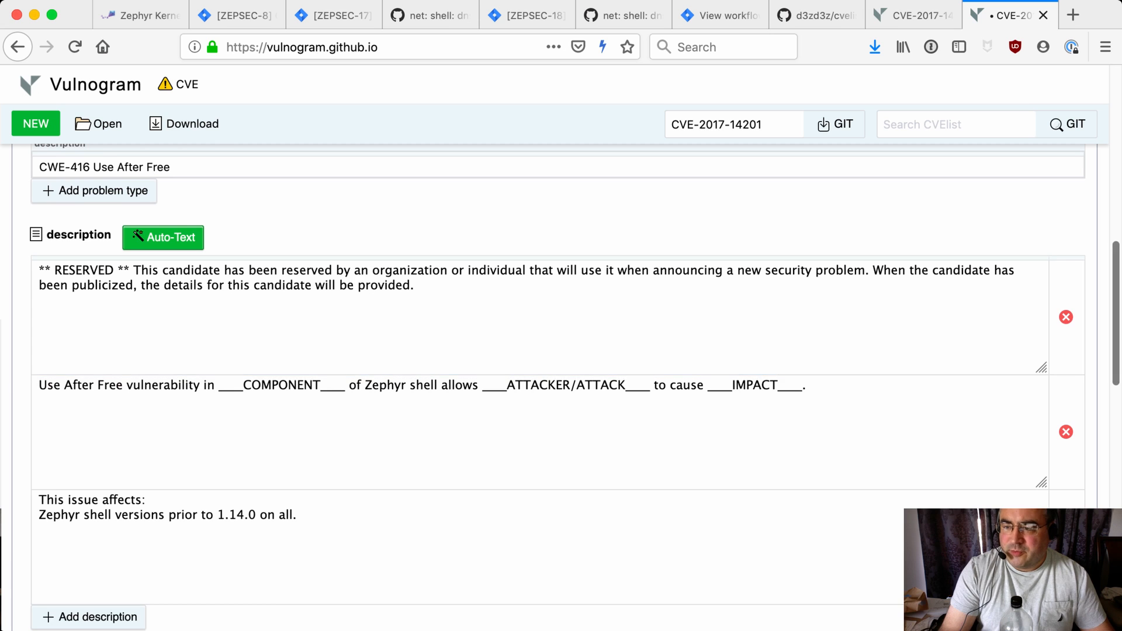
{"action": "left_click", "coordinate": [1066, 317]}
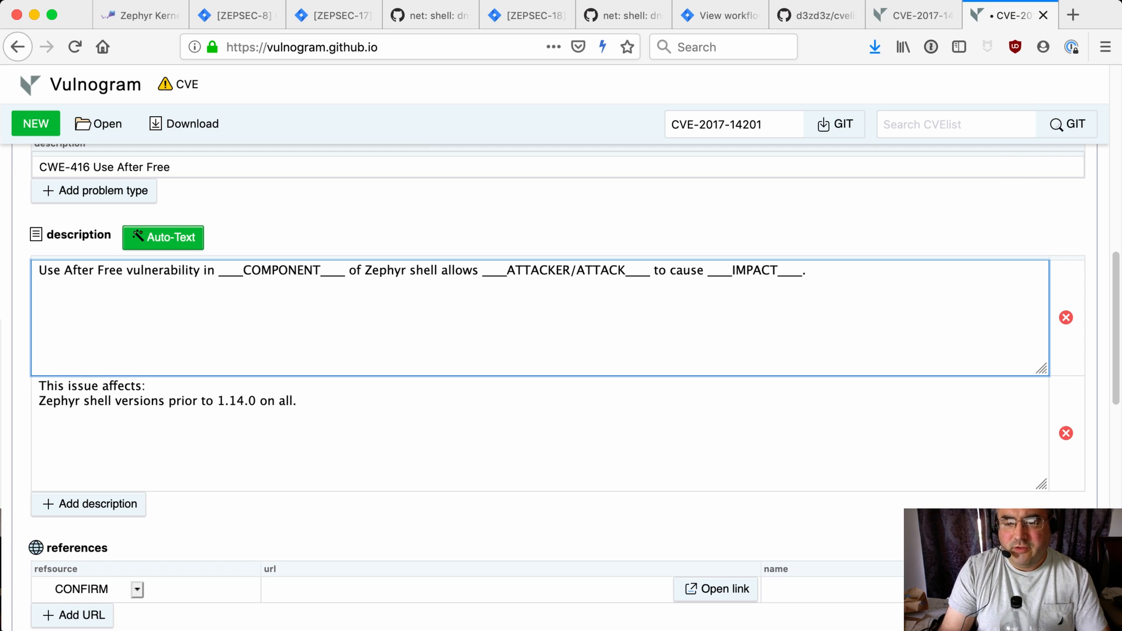
Replace the component placeholder so the description reads 'vulnerability in the Zephyr shell allows'
{"action": "key", "text": "BackSpace"}
{"action": "key", "text": "BackSpace"}
{"action": "key", "text": "BackSpace"}
{"action": "key", "text": "BackSpace"}
{"action": "key", "text": "BackSpace"}
{"action": "key", "text": "BackSpace"}
{"action": "key", "text": "BackSpace"}
{"action": "key", "text": "BackSpace"}
{"action": "key", "text": "BackSpace"}
{"action": "key", "text": "BackSpace"}
{"action": "key", "text": "BackSpace"}
{"action": "key", "text": "BackSpace"}
{"action": "key", "text": "BackSpace"}
{"action": "key", "text": "BackSpace"}
{"action": "key", "text": "BackSpace"}
{"action": "key", "text": "BackSpace"}
{"action": "key", "text": "BackSpace"}
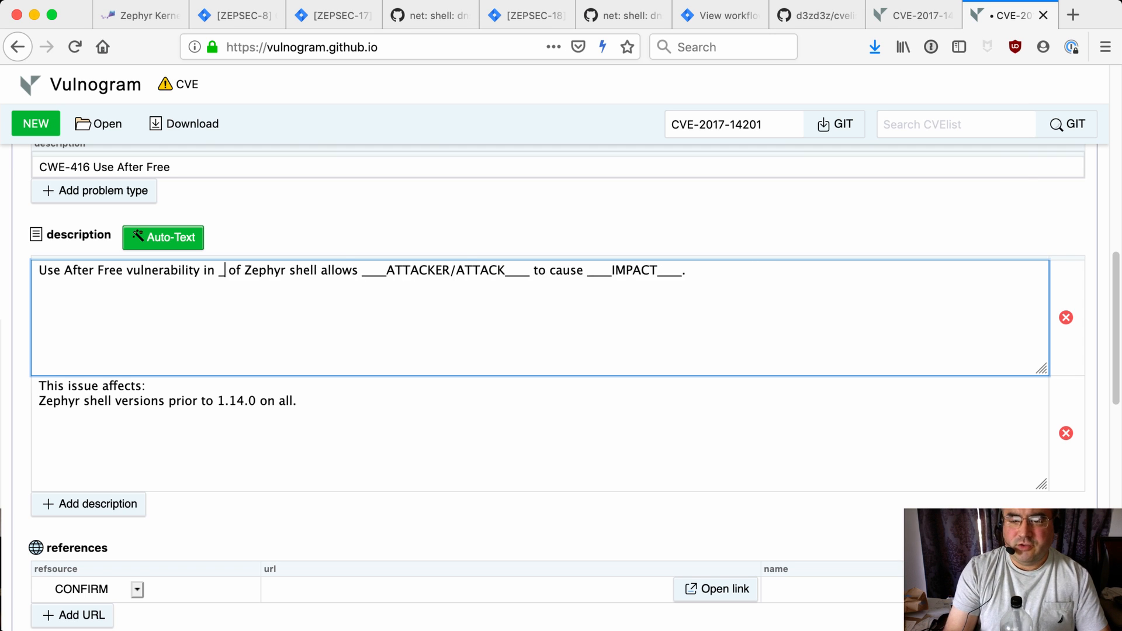
{"action": "type", "text": "shell"}
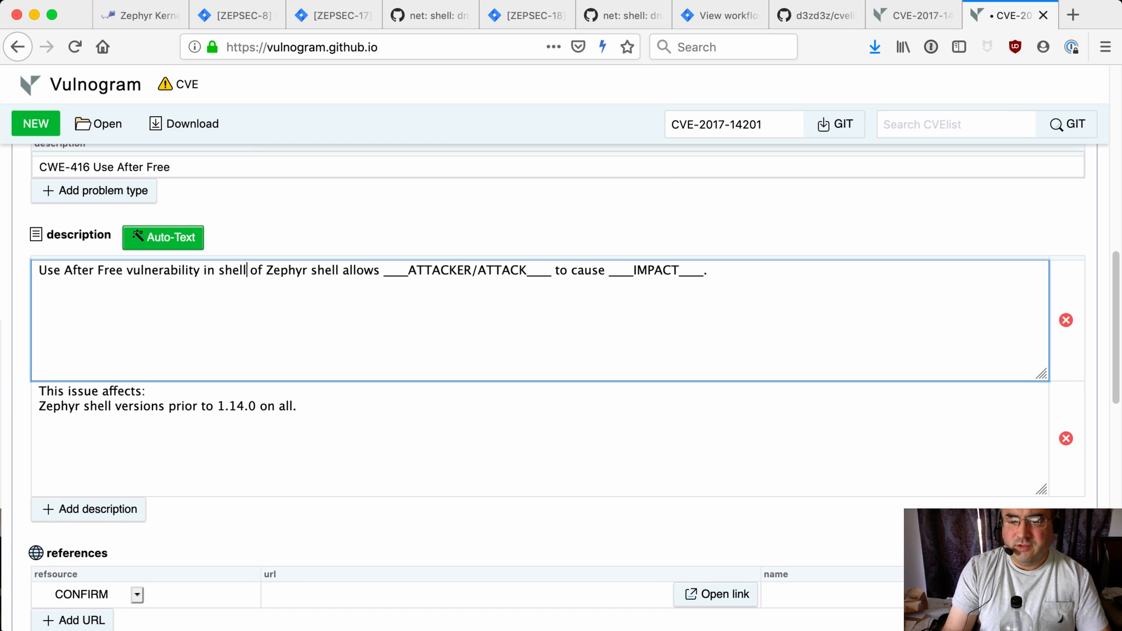
{"action": "key", "text": "BackSpace"}
{"action": "key", "text": "BackSpace"}
{"action": "key", "text": "BackSpace"}
{"action": "key", "text": "BackSpace"}
{"action": "key", "text": "BackSpace"}
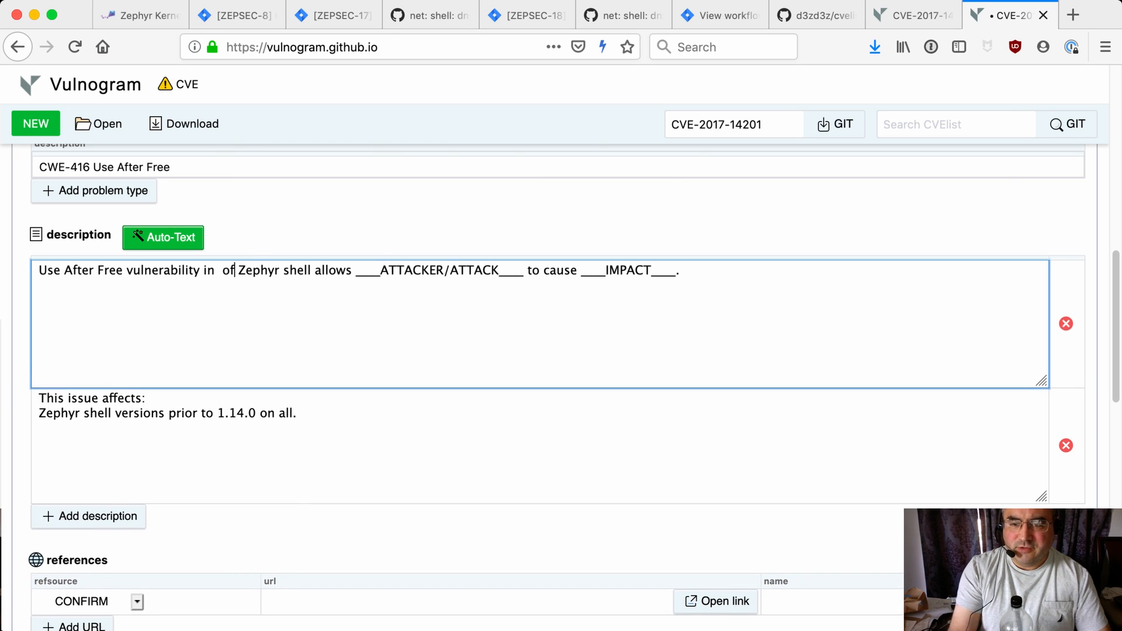
{"action": "key", "text": "Delete"}
{"action": "key", "text": "Delete"}
{"action": "key", "text": "BackSpace"}
{"action": "type", "text": "the"}
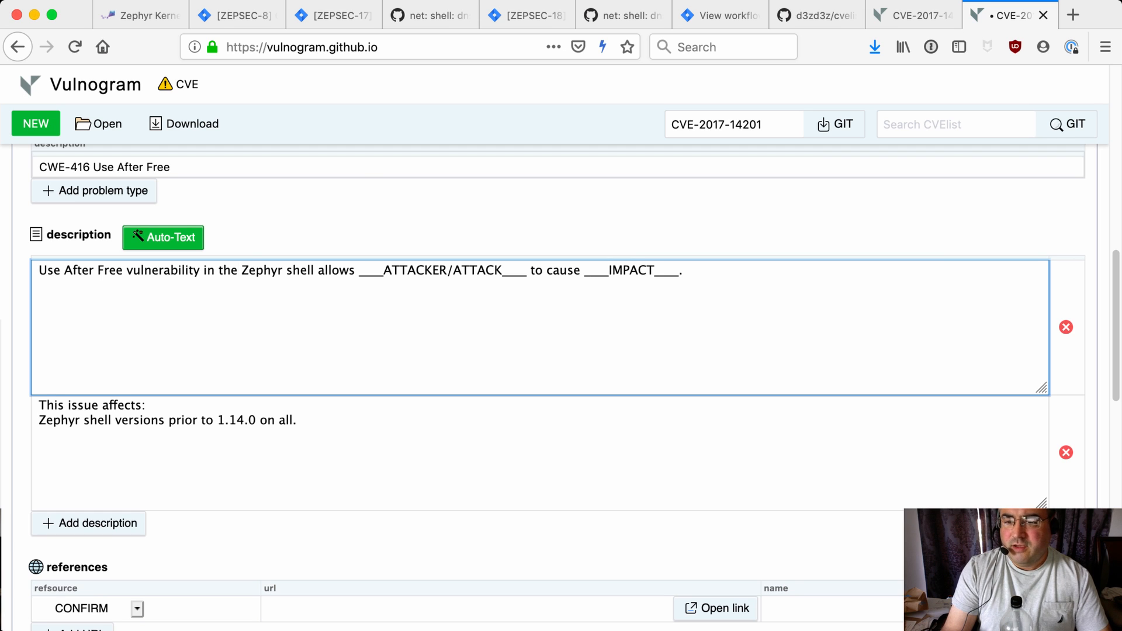
Replace the attacker placeholder in the description with 'a serial or telnet connected user'
{"action": "left_click_drag", "start_coordinate": [358, 271], "coordinate": [527, 271]}
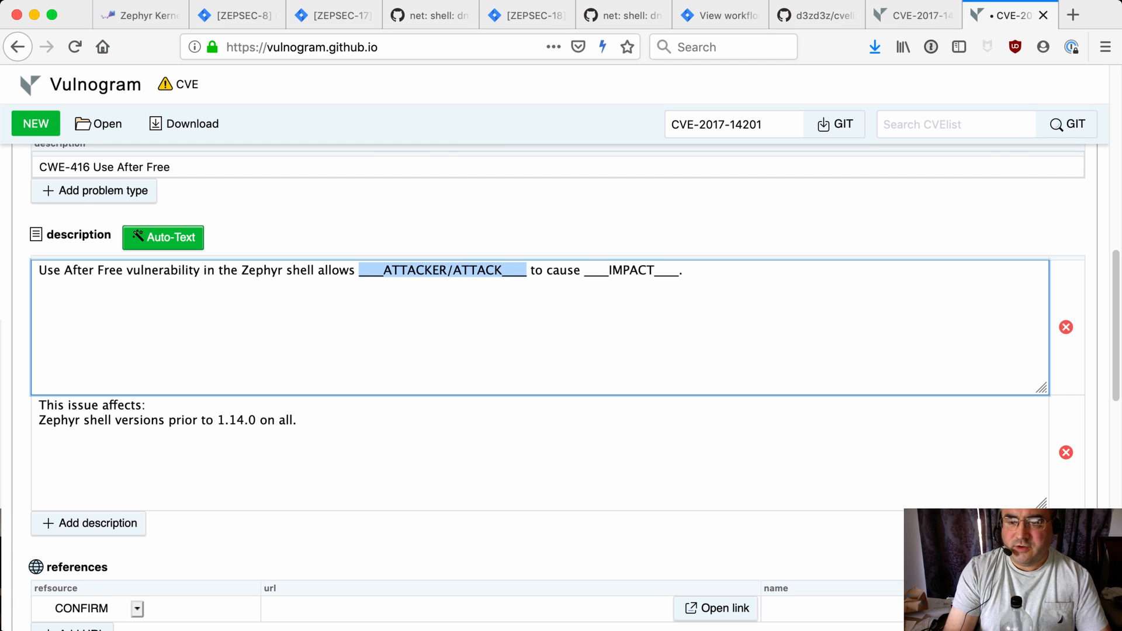
{"action": "type", "text": "a serial or t"}
{"action": "type", "text": "elnet connected"}
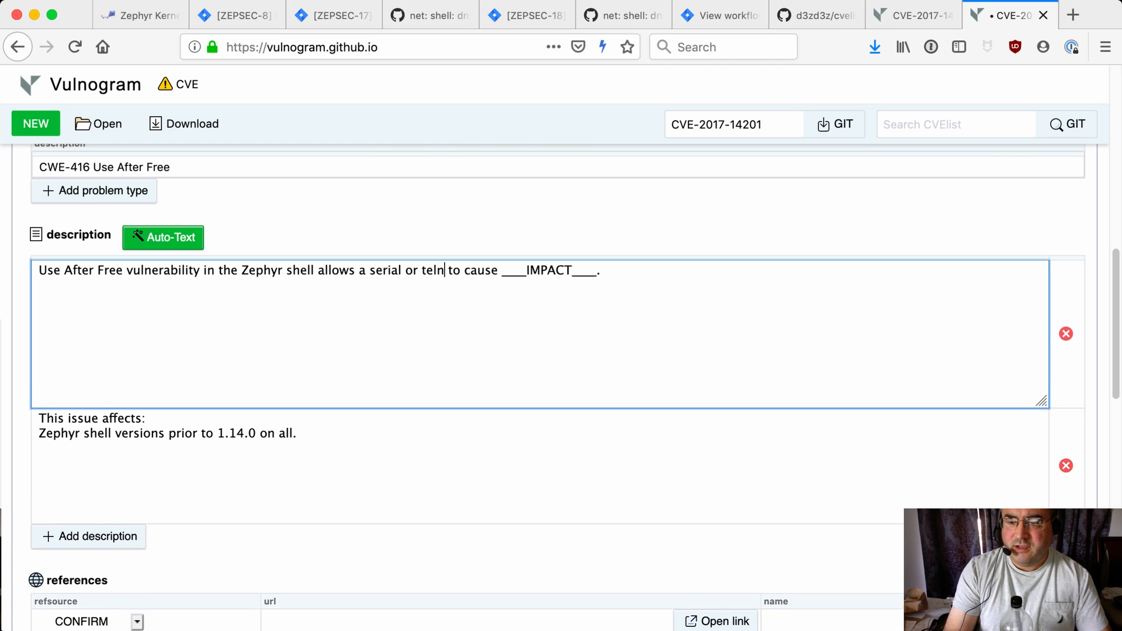
{"action": "type", "text": " user"}
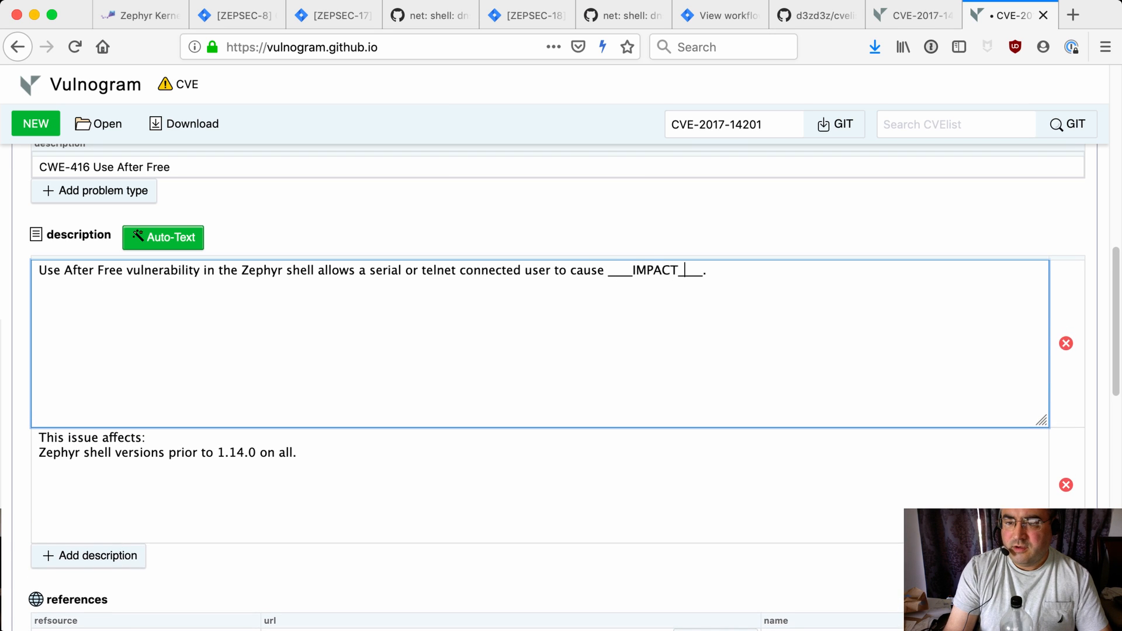
Replace the impact placeholder so the description ends 'cause denial of service, and possibly remote code execution.'
{"action": "key", "text": "BackSpace"}
{"action": "key", "text": "BackSpace"}
{"action": "key", "text": "BackSpace"}
{"action": "key", "text": "BackSpace"}
{"action": "key", "text": "BackSpace"}
{"action": "key", "text": "BackSpace"}
{"action": "key", "text": "BackSpace"}
{"action": "key", "text": "BackSpace"}
{"action": "key", "text": "BackSpace"}
{"action": "key", "text": "BackSpace"}
{"action": "key", "text": "BackSpace"}
{"action": "key", "text": "BackSpace"}
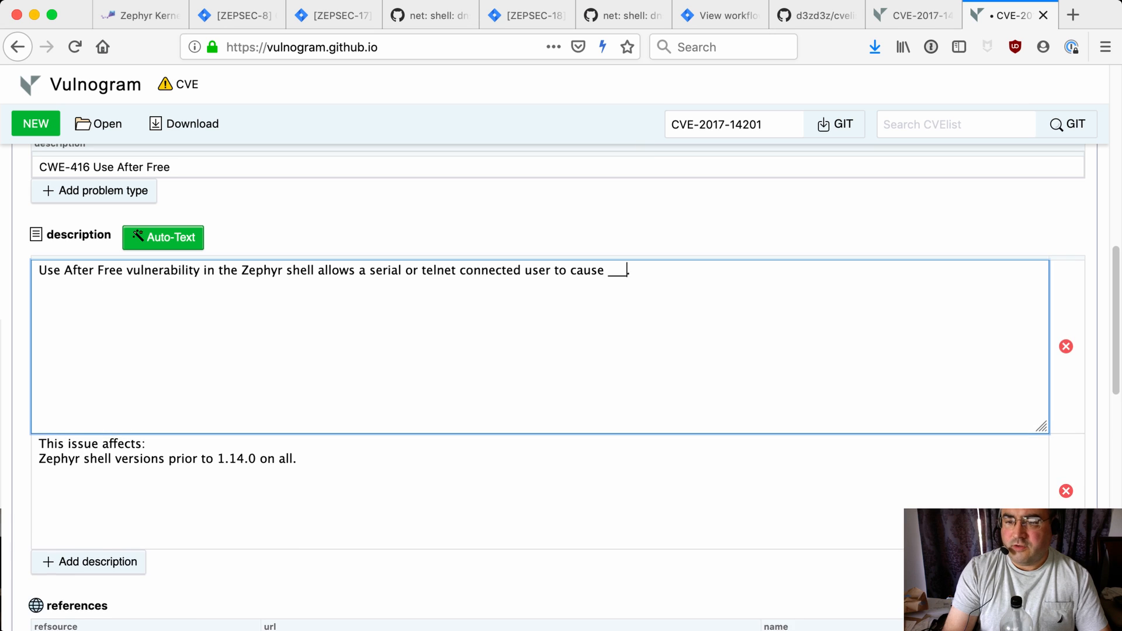
{"action": "type", "text": "denial of servic"}
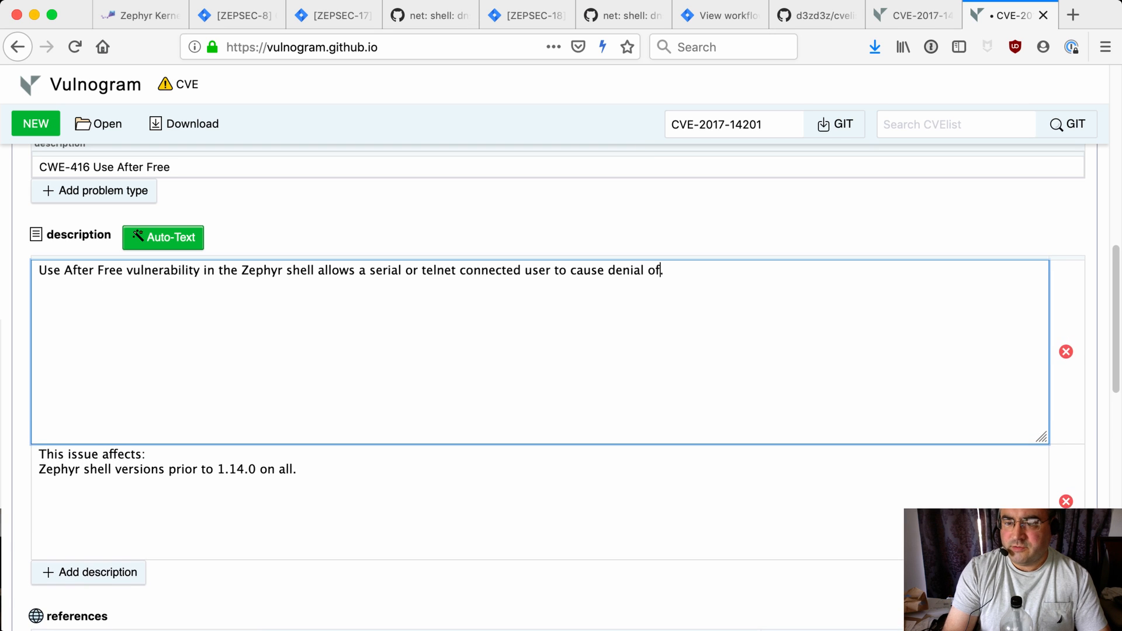
{"action": "type", "text": "e, a"}
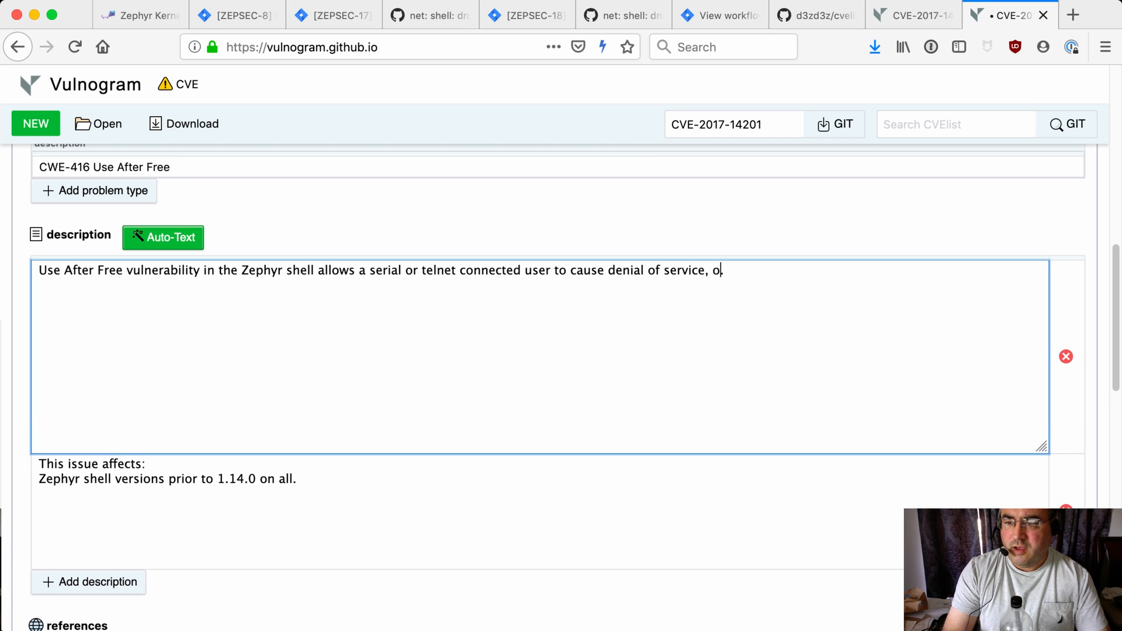
{"action": "key", "text": "BackSpace"}
{"action": "type", "text": "and possibly remote c"}
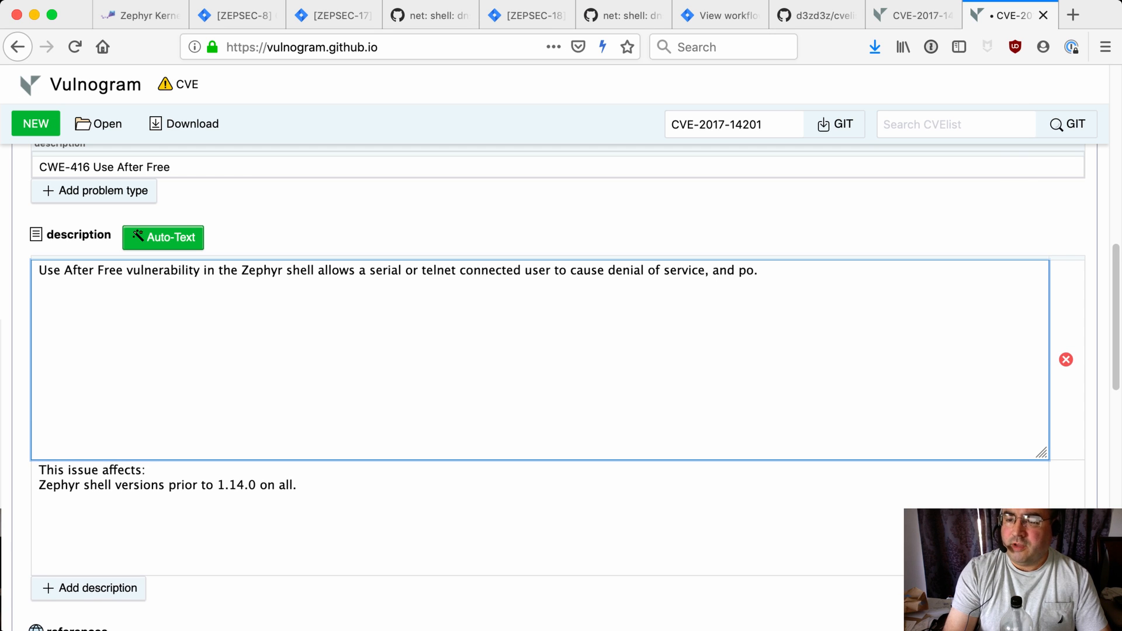
{"action": "type", "text": "ode execut"}
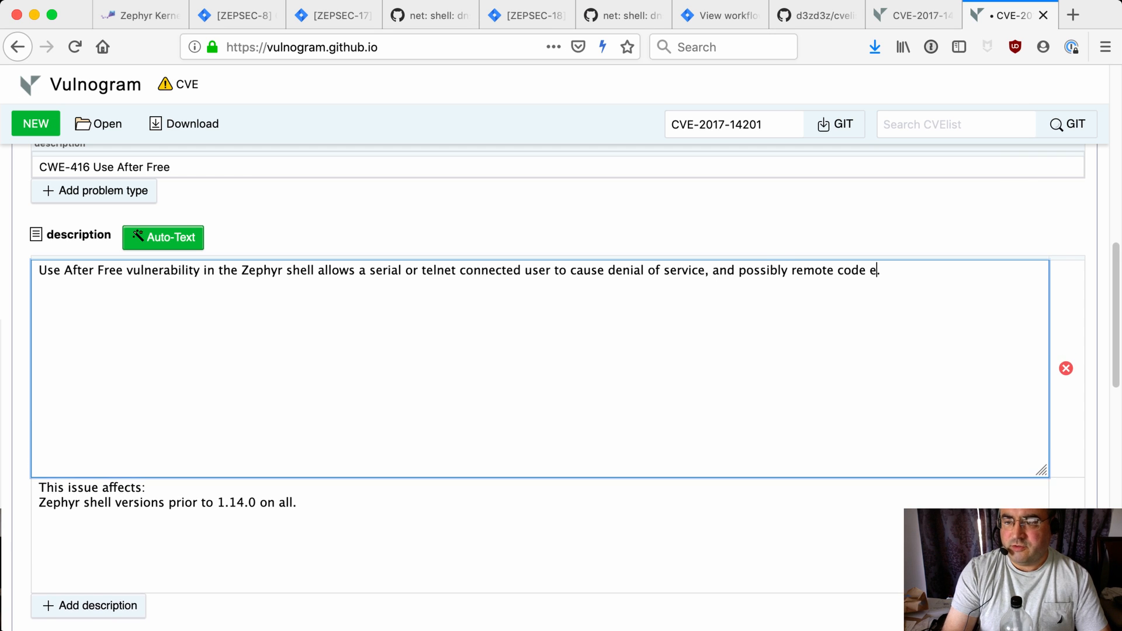
{"action": "type", "text": "ion."}
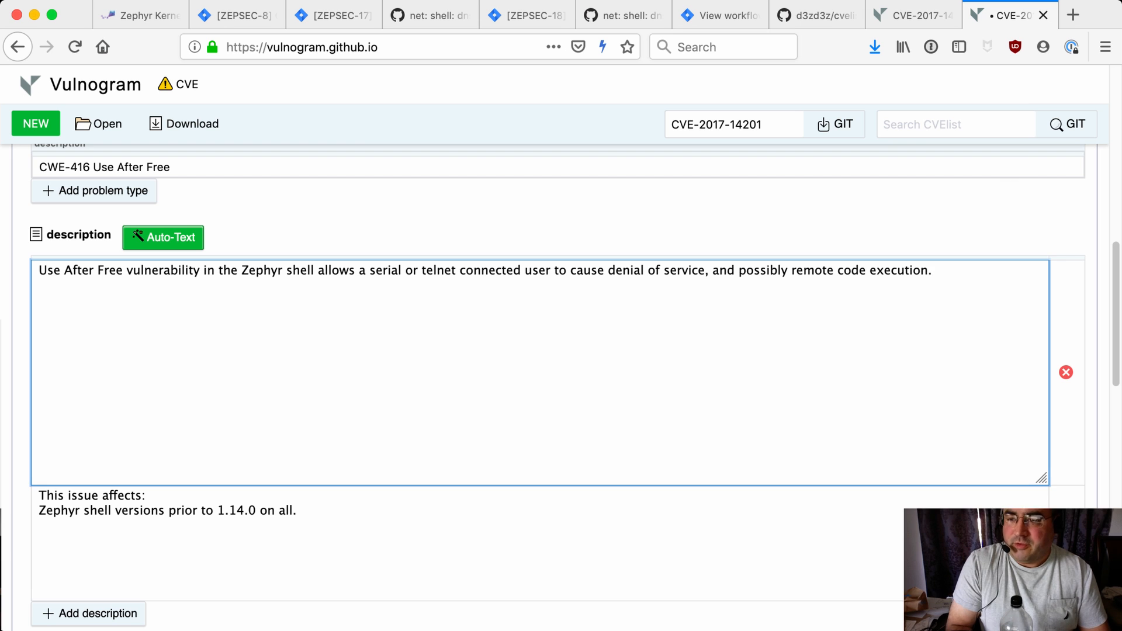
Add the ZEPSEC-17 Jira issue URL as the first CONFIRM reference
{"action": "scroll", "coordinate": [555, 385], "scroll_direction": "down", "scroll_amount": 7}
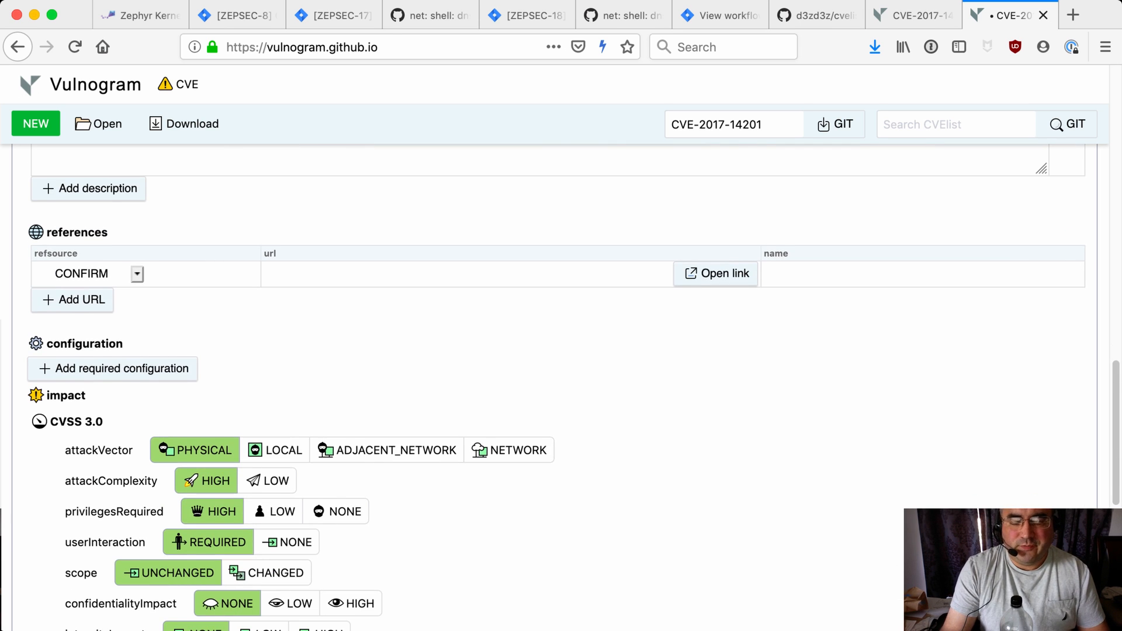
{"action": "left_click", "coordinate": [193, 273]}
{"action": "key", "text": "Tab"}
{"action": "key", "text": "Tab"}
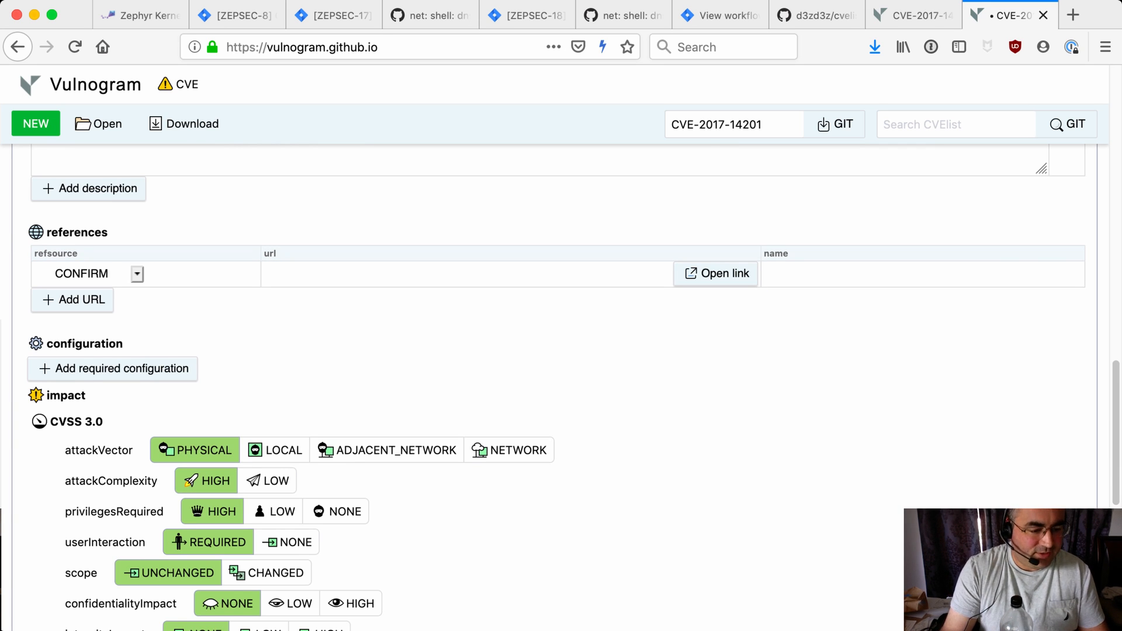
{"action": "key", "text": "super+Tab"}
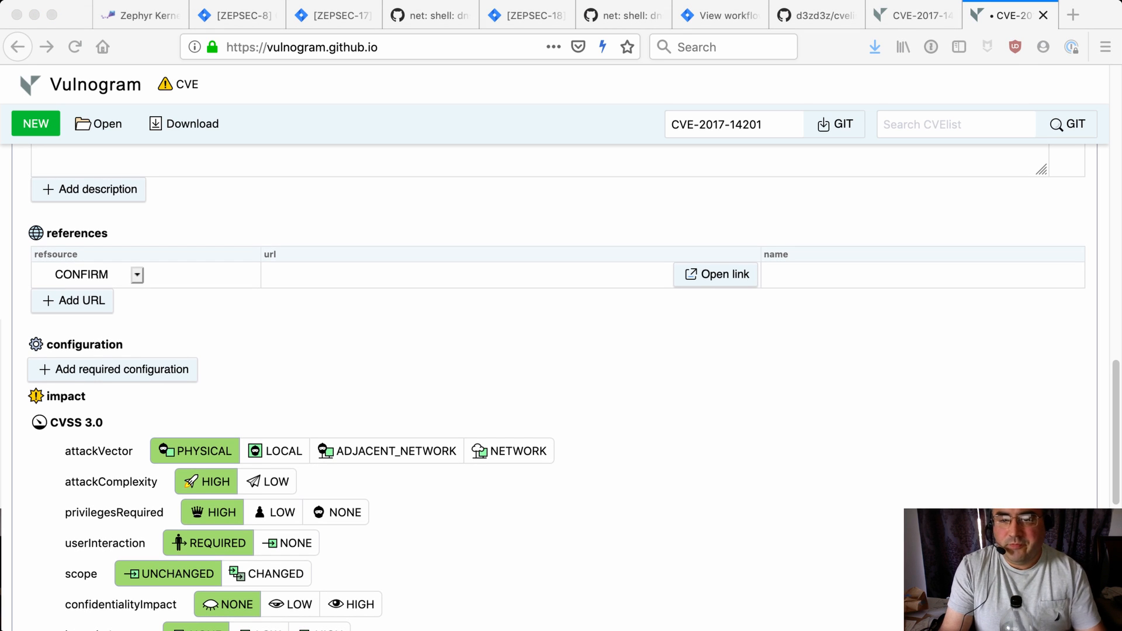
{"action": "key", "text": "super+Tab"}
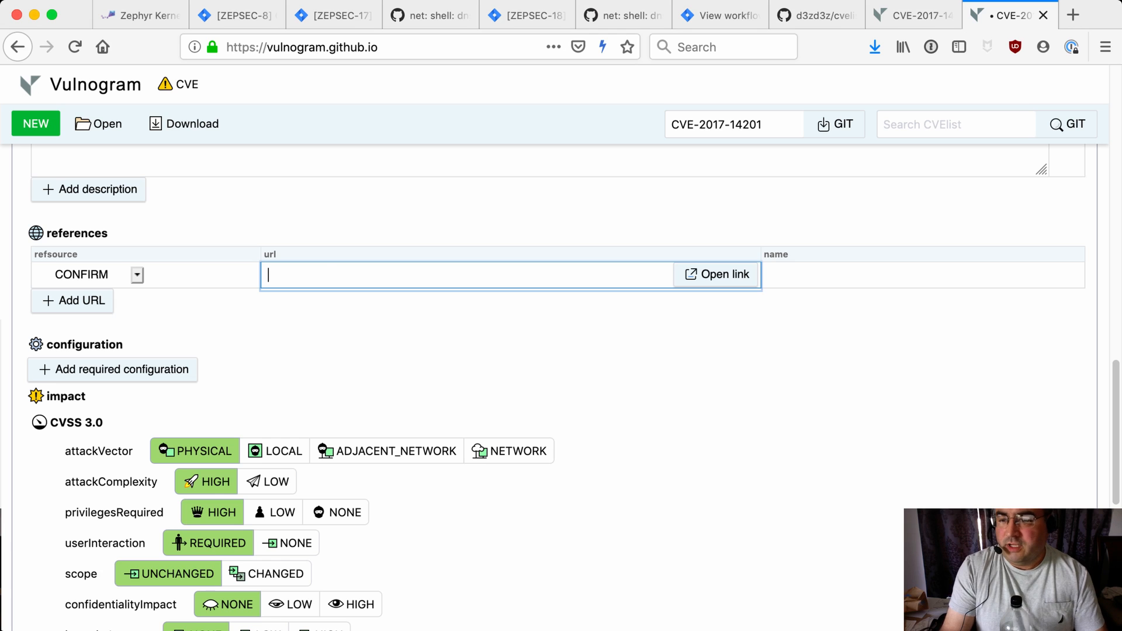
{"action": "type", "text": "https://zephyrprojectsec.atlassian.net/browse/ZEPSEC-17"}
{"action": "left_click", "coordinate": [922, 275]}
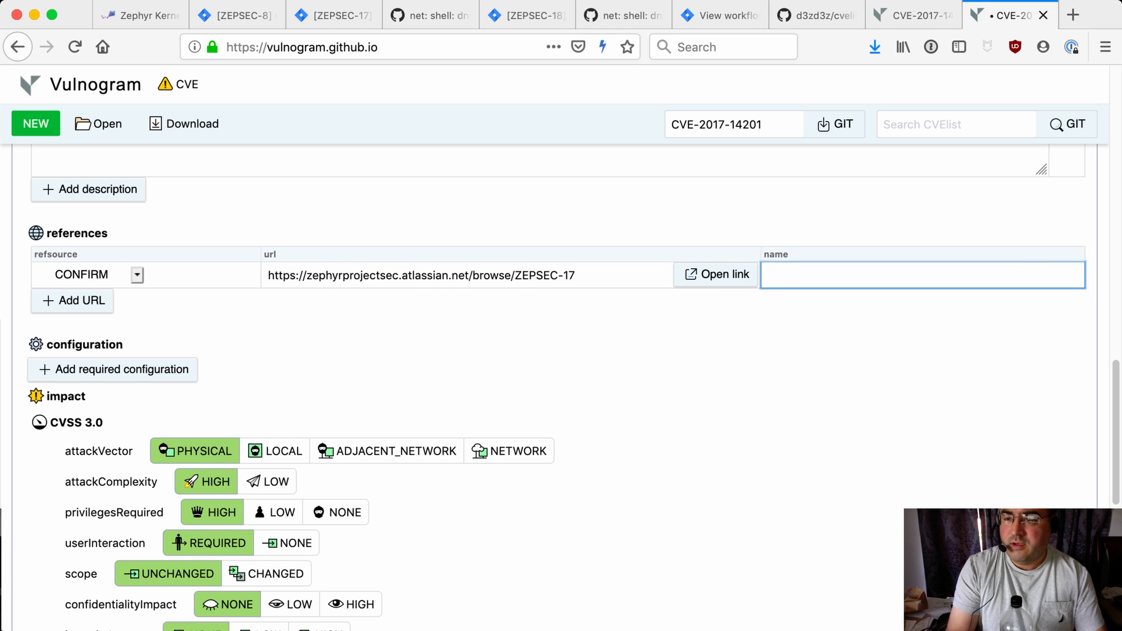
Try naming the Jira reference 'Bug Tracking'
{"action": "type", "text": "ZEP"}
{"action": "key", "text": "BackSpace"}
{"action": "key", "text": "BackSpace"}
{"action": "key", "text": "BackSpace"}
{"action": "type", "text": "Bug"}
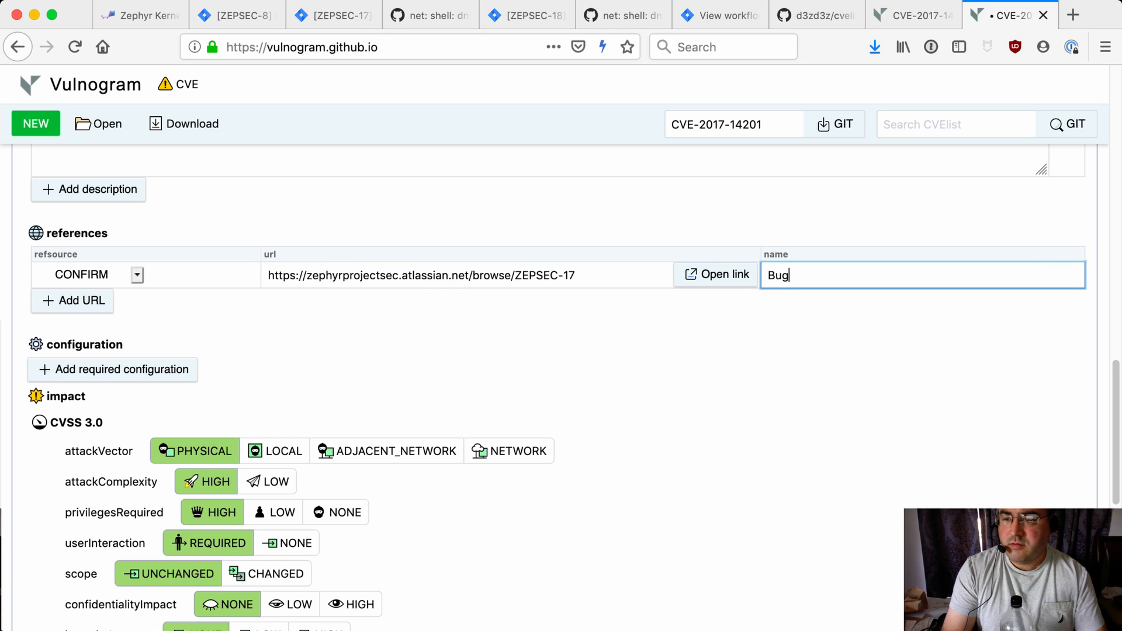
{"action": "type", "text": " Tracking"}
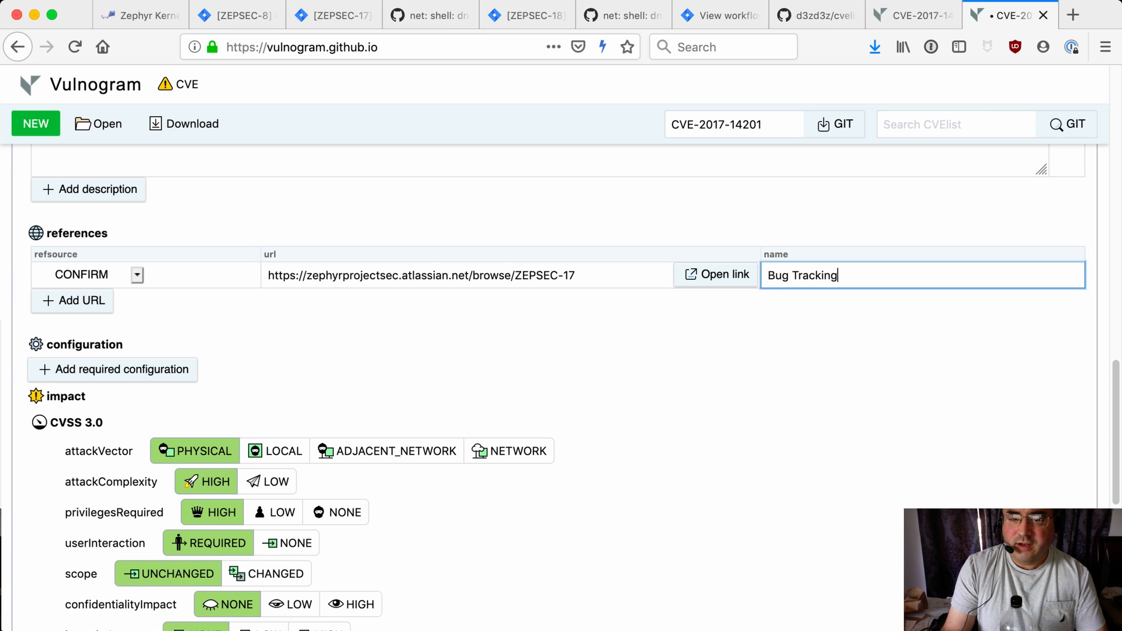
Clear the first reference's name and add a second CONFIRM reference with the Zephyr 1.14.0 release-notes URL
{"action": "left_click", "coordinate": [72, 300]}
{"action": "key", "text": "BackSpace"}
{"action": "key", "text": "BackSpace"}
{"action": "key", "text": "BackSpace"}
{"action": "key", "text": "BackSpace"}
{"action": "key", "text": "BackSpace"}
{"action": "key", "text": "BackSpace"}
{"action": "key", "text": "BackSpace"}
{"action": "key", "text": "BackSpace"}
{"action": "key", "text": "BackSpace"}
{"action": "key", "text": "BackSpace"}
{"action": "key", "text": "BackSpace"}
{"action": "key", "text": "BackSpace"}
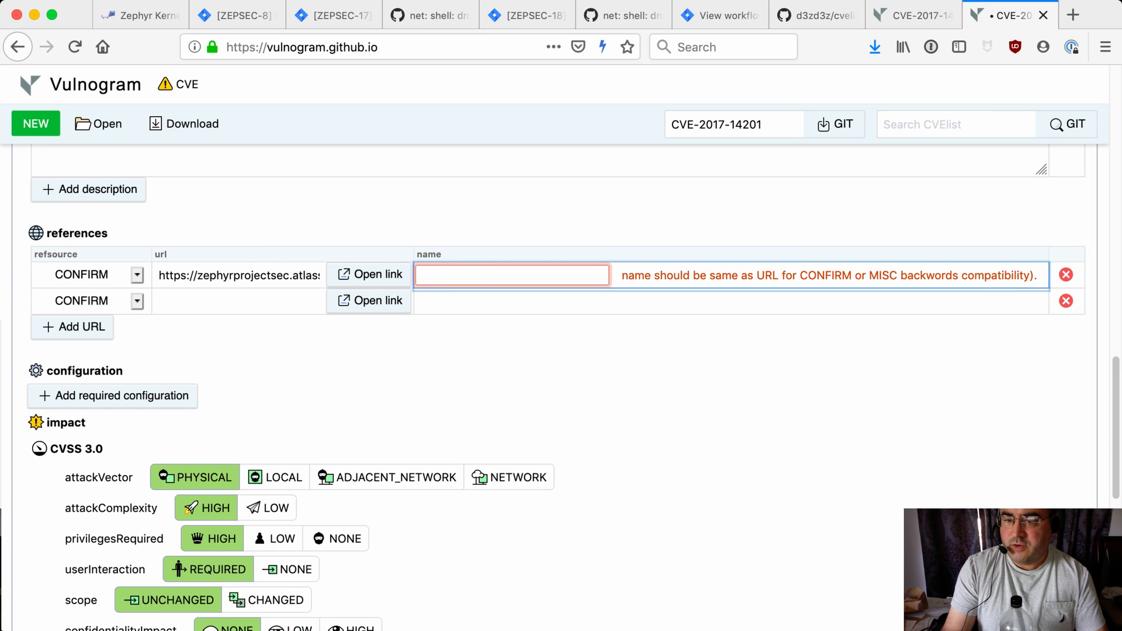
{"action": "key", "text": "Tab"}
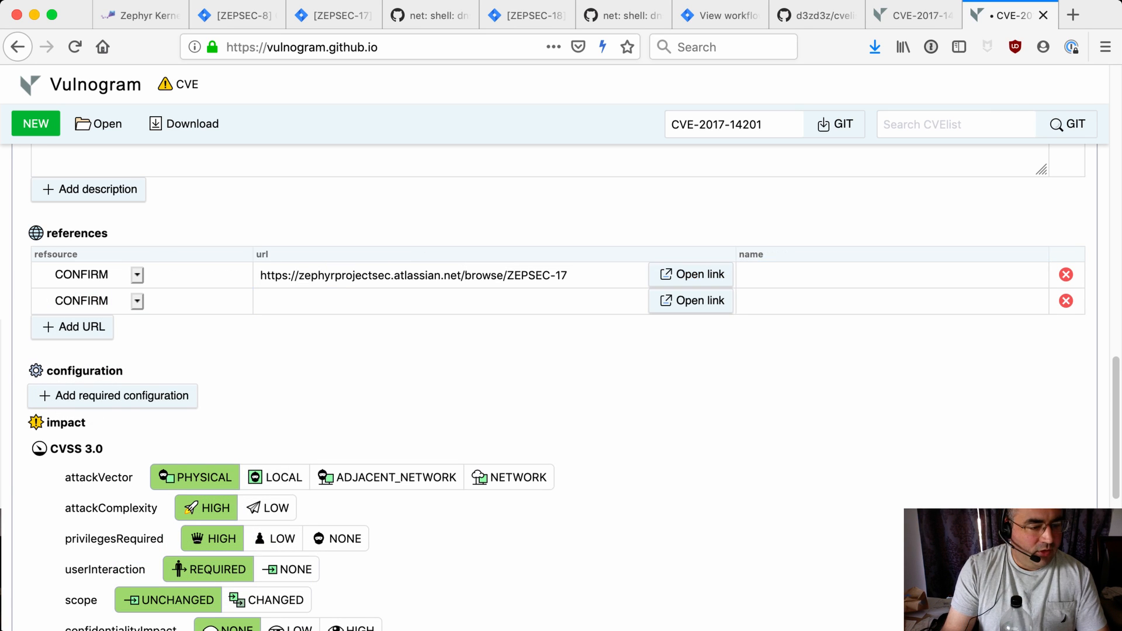
{"action": "key", "text": "super+Tab"}
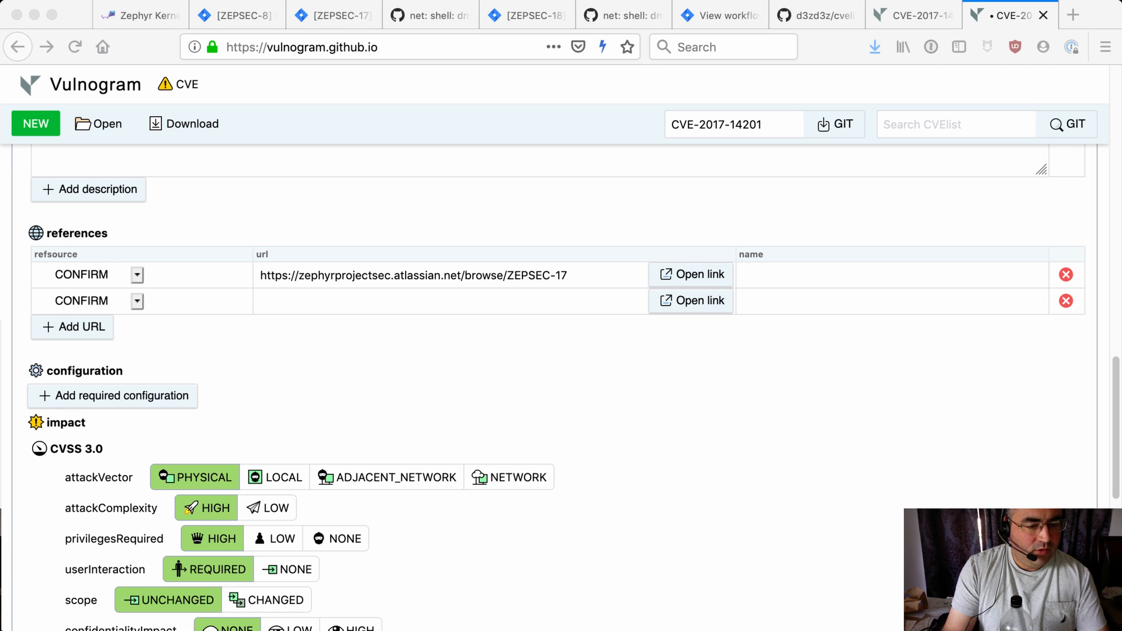
{"action": "key", "text": "super+Tab"}
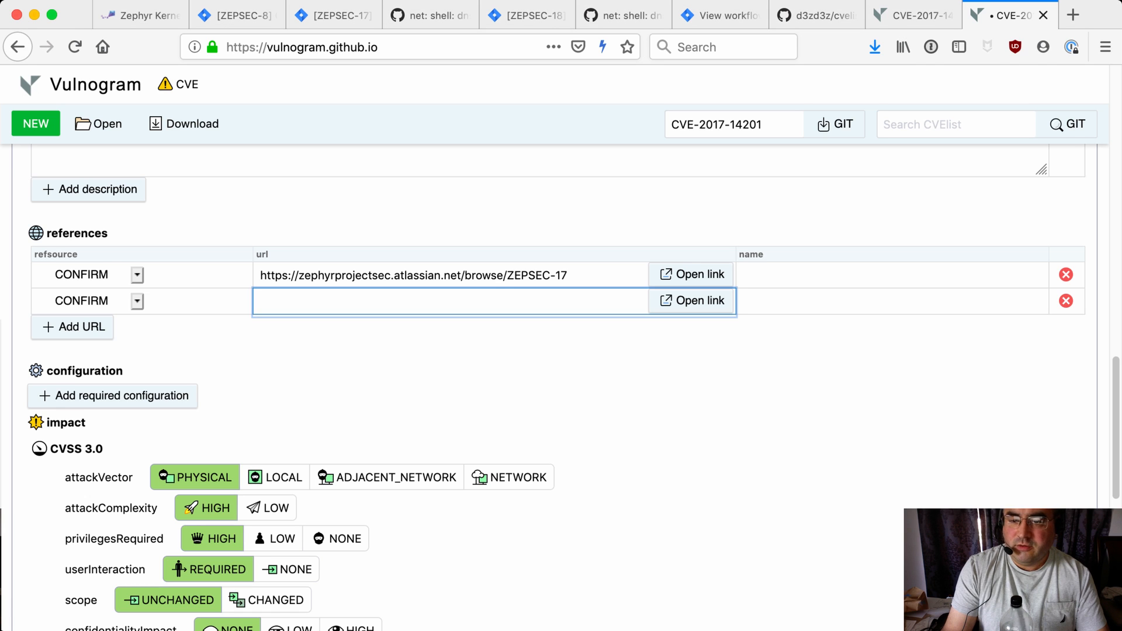
{"action": "type", "text": "https://docs.zephyrproject.org/1.14.0/releases/release-notes-1.14.html"}
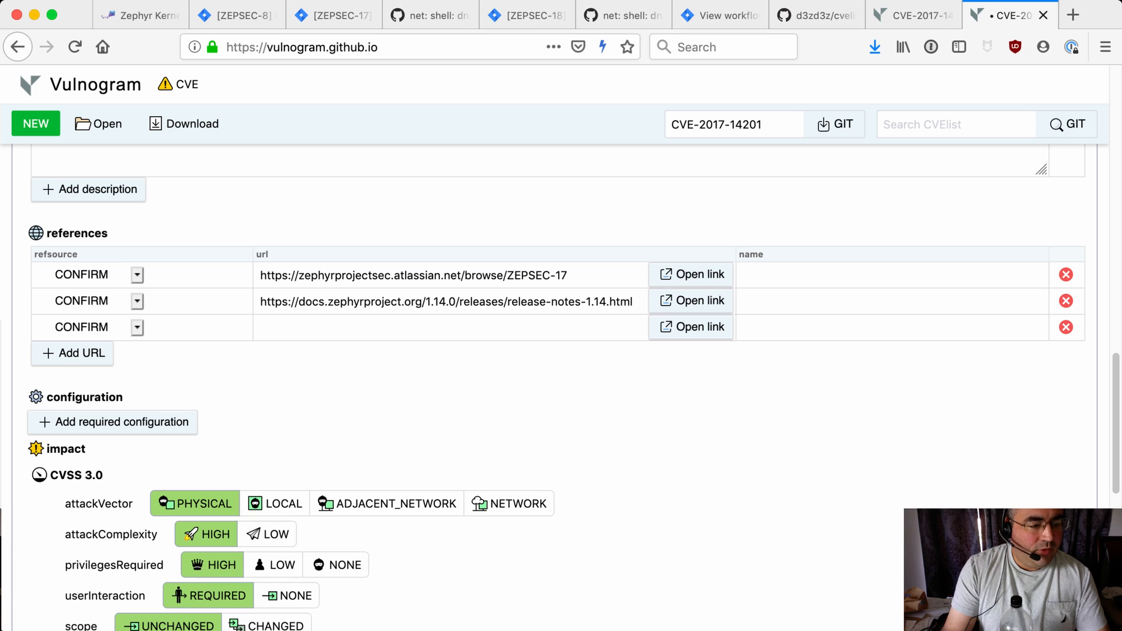
Add a third CONFIRM reference with the GitHub zephyr pull request 13260 URL
{"action": "key", "text": "super+Tab"}
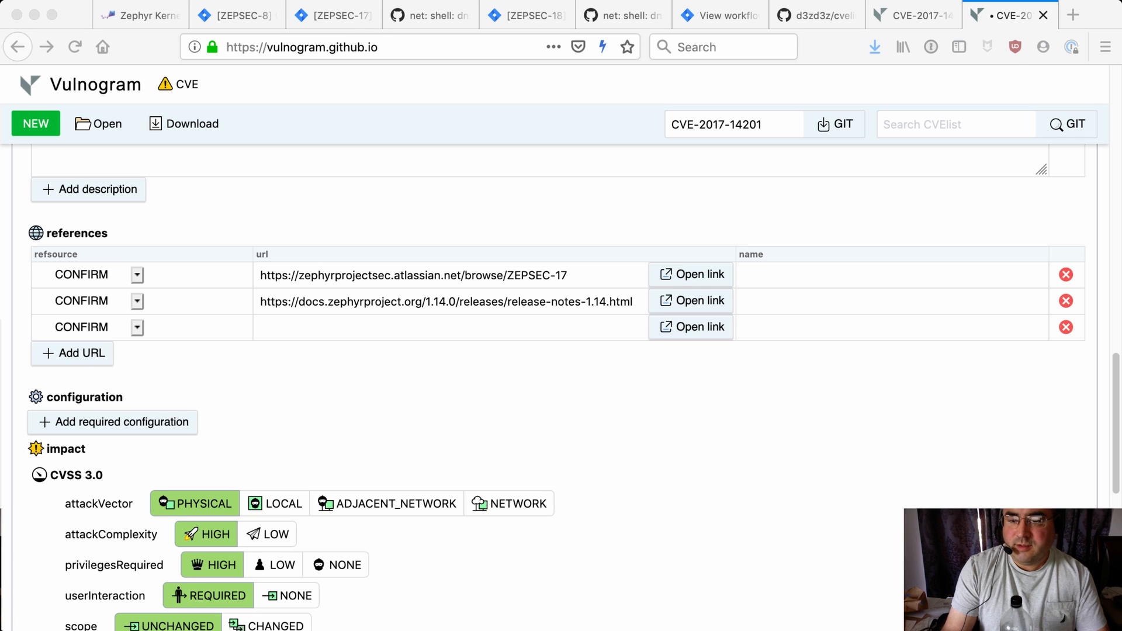
{"action": "key", "text": "super+Tab"}
{"action": "type", "text": "https://github.com/zephyrproject-rtos/zephyr/pull/13260"}
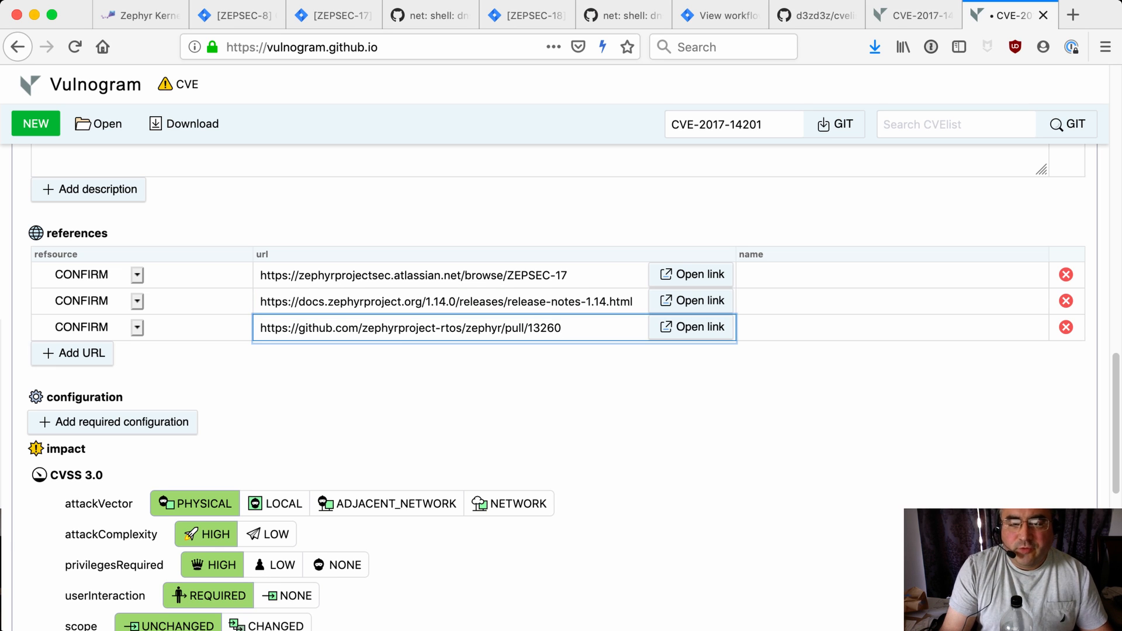
Scroll through the impact, CVSS and remaining form sections to review the entry
{"action": "scroll", "coordinate": [561, 385], "scroll_direction": "down", "scroll_amount": 7}
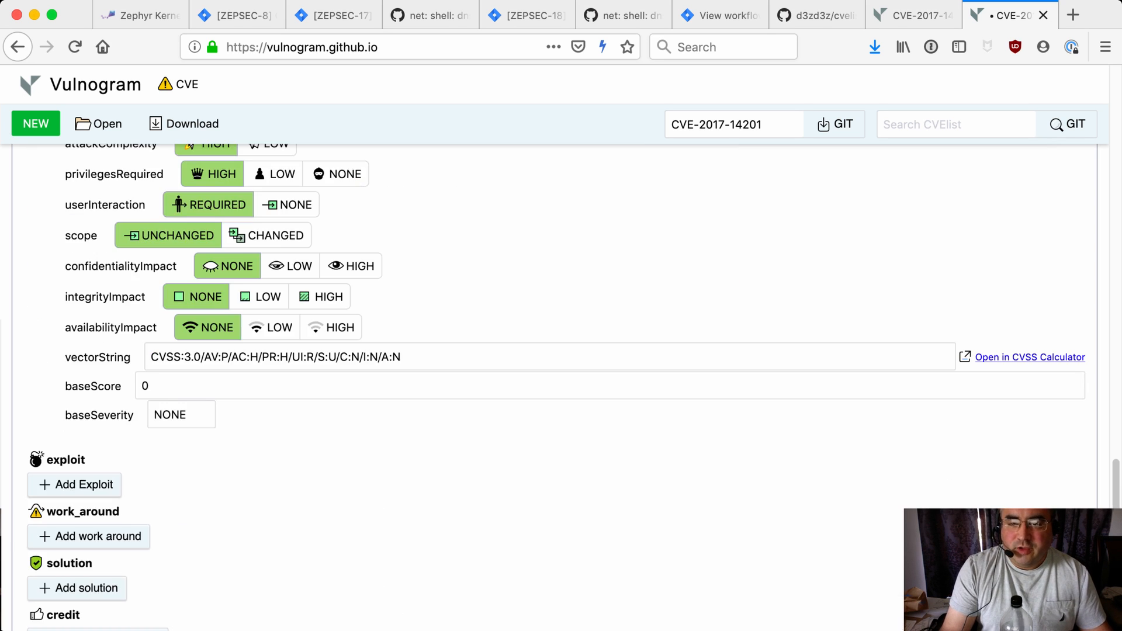
{"action": "scroll", "coordinate": [561, 385], "scroll_direction": "up", "scroll_amount": 2}
{"action": "key", "text": "shift+Tab"}
{"action": "scroll", "coordinate": [561, 386], "scroll_direction": "down", "scroll_amount": 4}
{"action": "scroll", "coordinate": [561, 386], "scroll_direction": "up", "scroll_amount": 4}
{"action": "key", "text": "shift+Tab"}
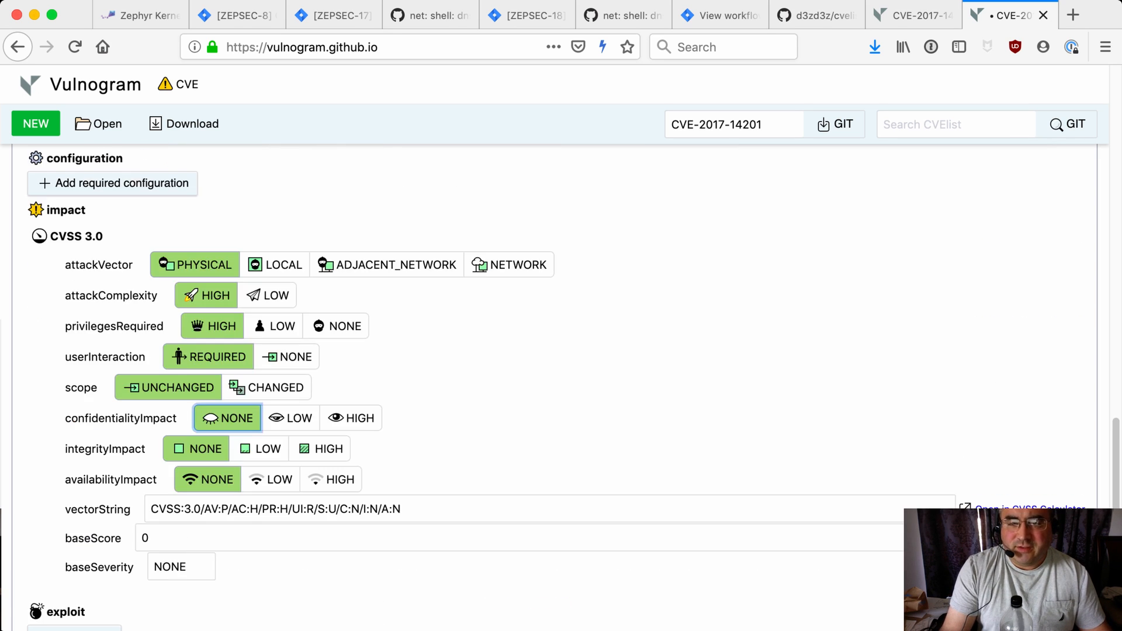
{"action": "key", "text": "shift+Tab"}
{"action": "key", "text": "shift+Tab"}
{"action": "scroll", "coordinate": [561, 385], "scroll_direction": "down", "scroll_amount": 4}
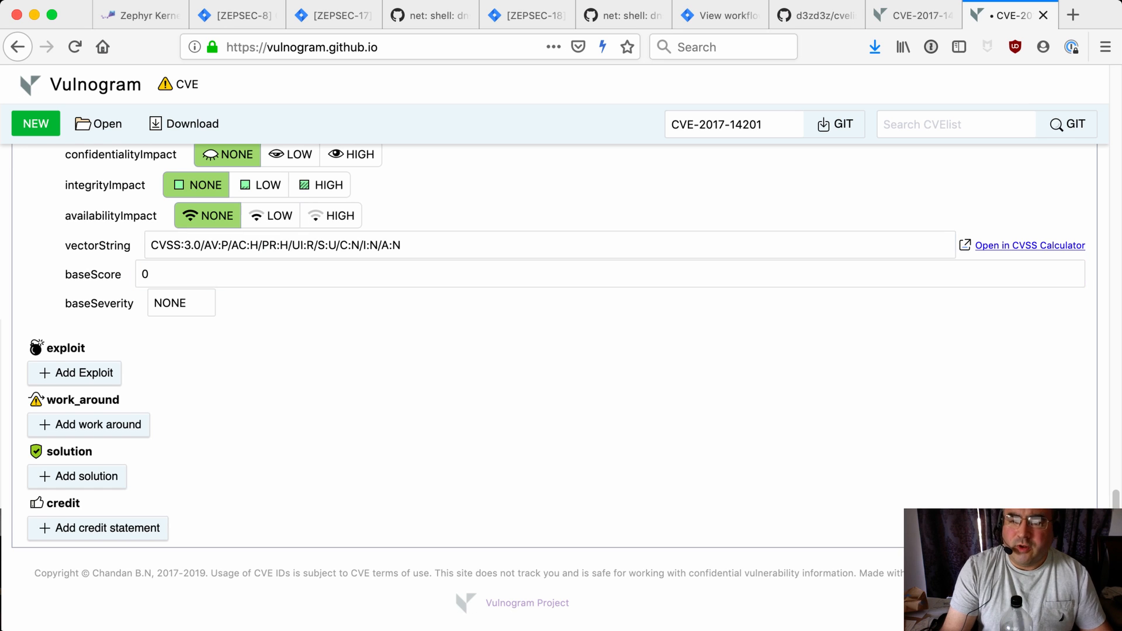
{"action": "scroll", "coordinate": [561, 386], "scroll_direction": "up", "scroll_amount": 1}
{"action": "scroll", "coordinate": [233, 311], "scroll_direction": "up", "scroll_amount": 9}
{"action": "scroll", "coordinate": [234, 312], "scroll_direction": "up", "scroll_amount": 14}
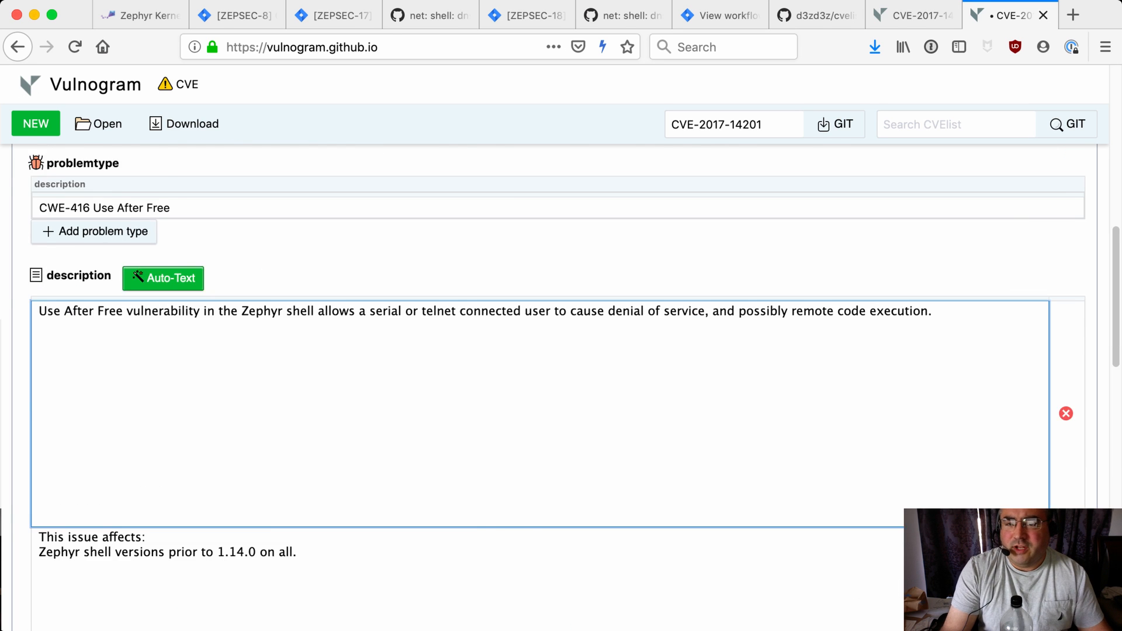
{"action": "scroll", "coordinate": [234, 313], "scroll_direction": "up", "scroll_amount": 3}
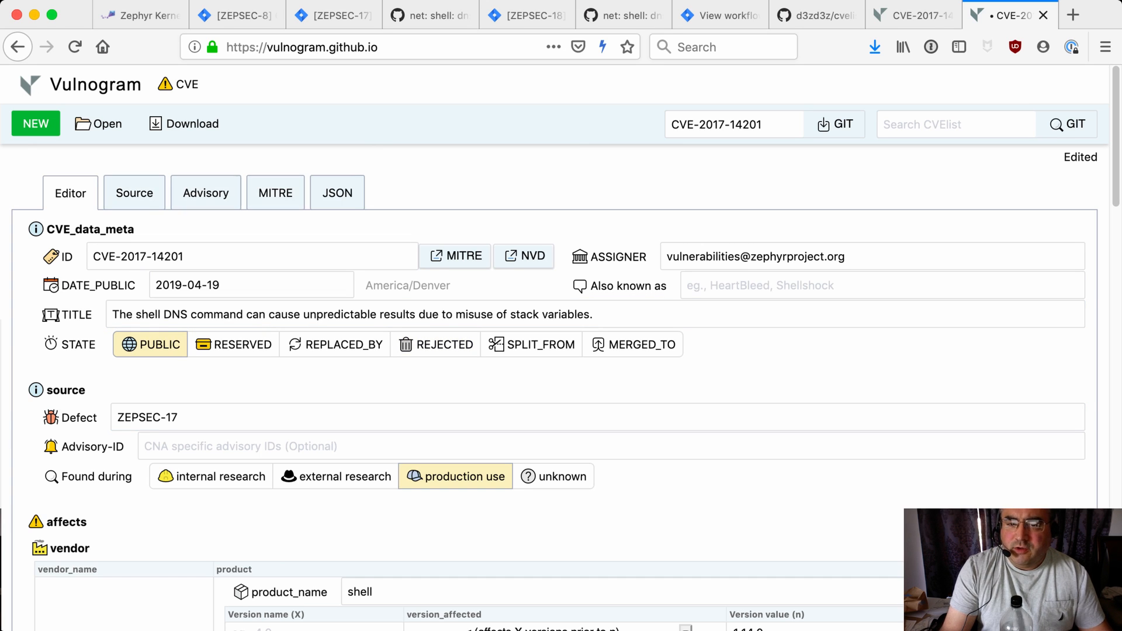
Review the entry in the Source and JSON views and copy the generated JSON
{"action": "left_click", "coordinate": [135, 193]}
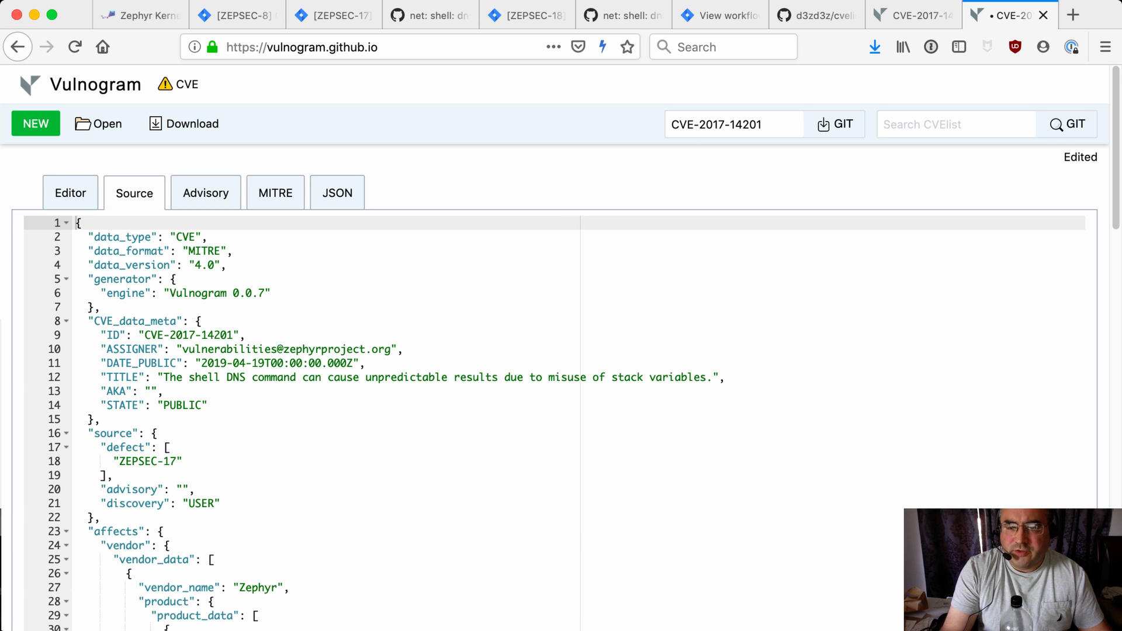
{"action": "scroll", "coordinate": [554, 385], "scroll_direction": "down", "scroll_amount": 20}
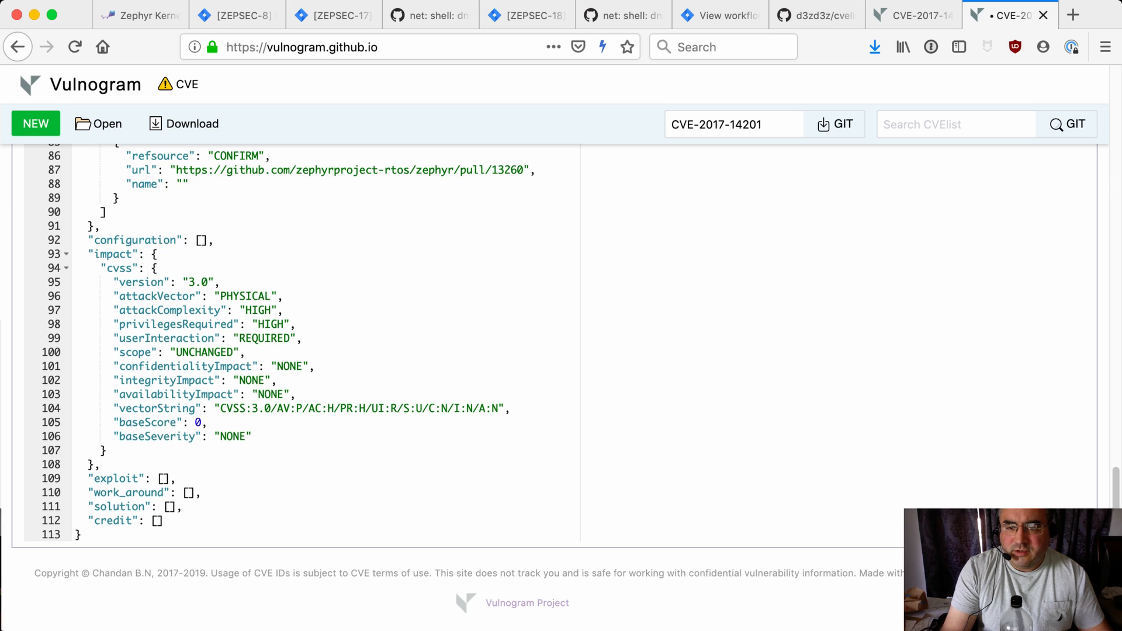
{"action": "scroll", "coordinate": [554, 386], "scroll_direction": "up", "scroll_amount": 20}
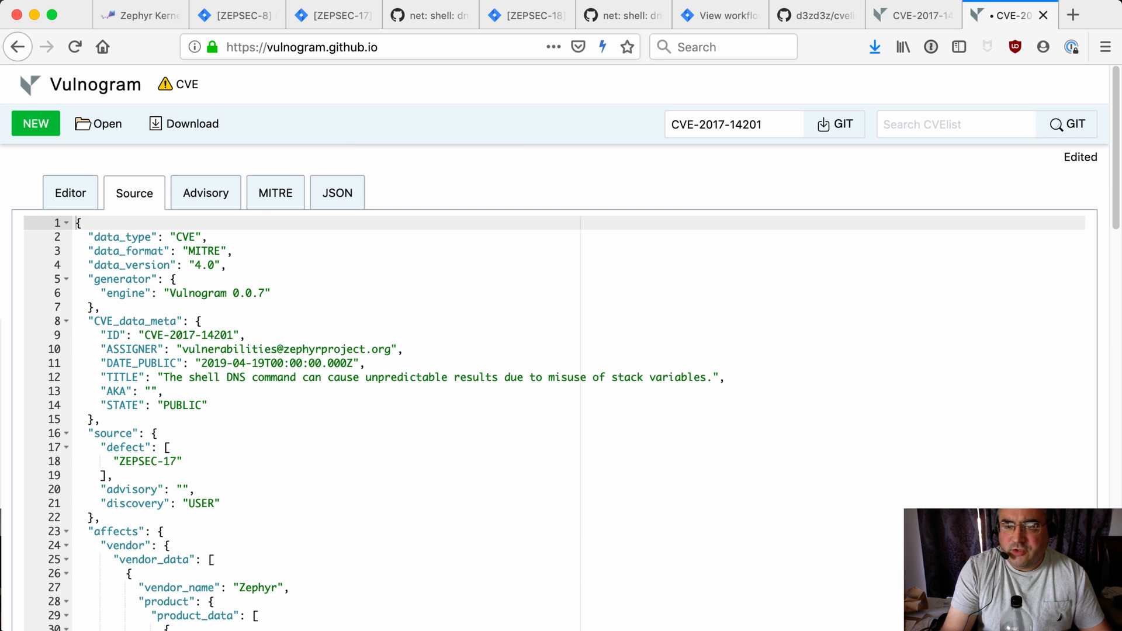
{"action": "left_click", "coordinate": [337, 193]}
{"action": "scroll", "coordinate": [337, 292], "scroll_direction": "down", "scroll_amount": 15}
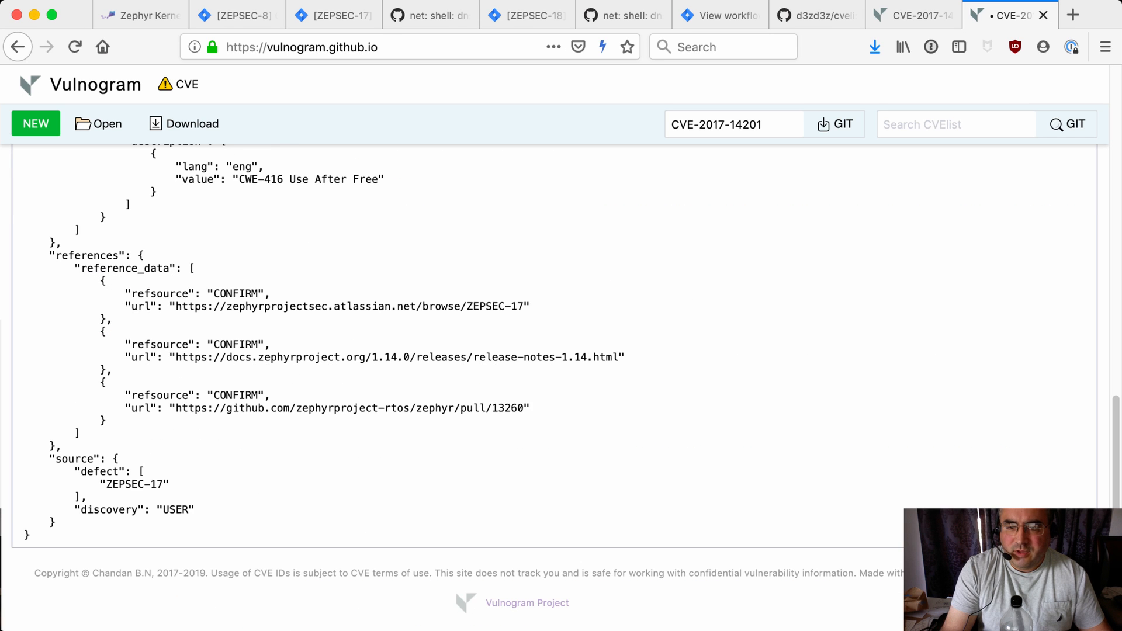
{"action": "scroll", "coordinate": [561, 386], "scroll_direction": "up", "scroll_amount": 7}
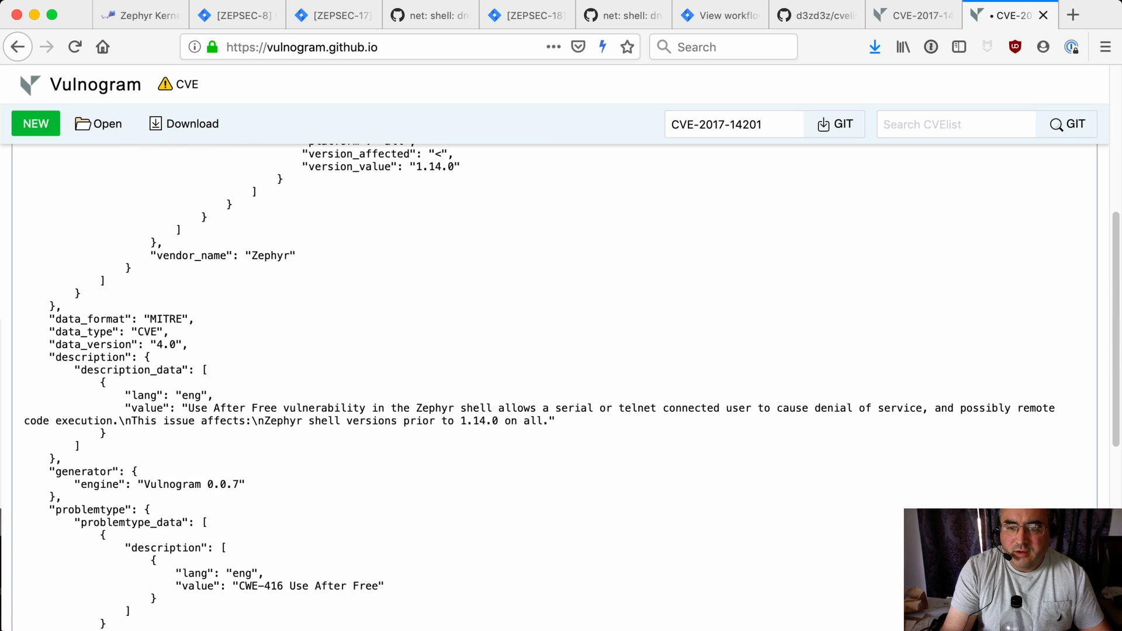
{"action": "scroll", "coordinate": [554, 386], "scroll_direction": "up", "scroll_amount": 6}
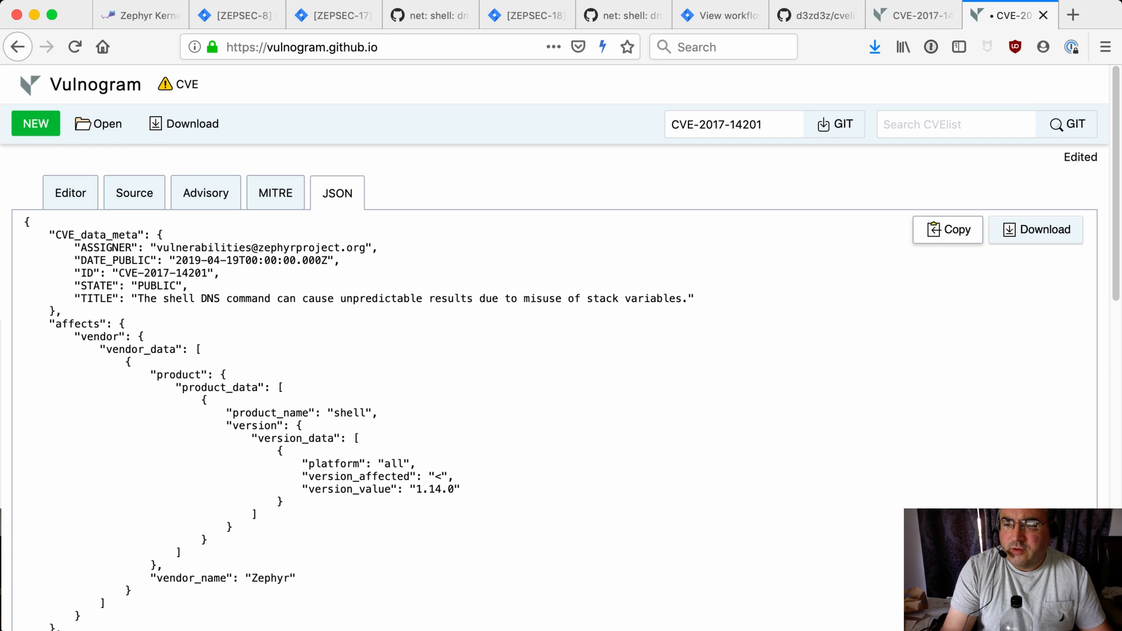
{"action": "left_click", "coordinate": [948, 230]}
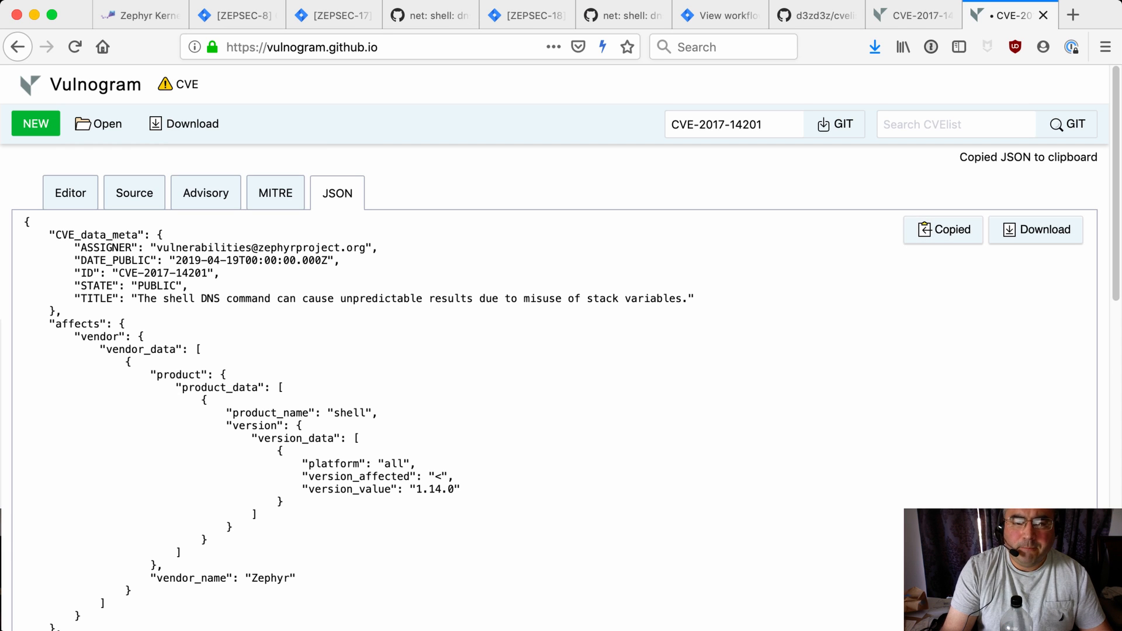
Open CVE-2017-14201.json from the cvelist 2017/14xxx directory in vi in the terminal
{"action": "key", "text": "super+Tab"}
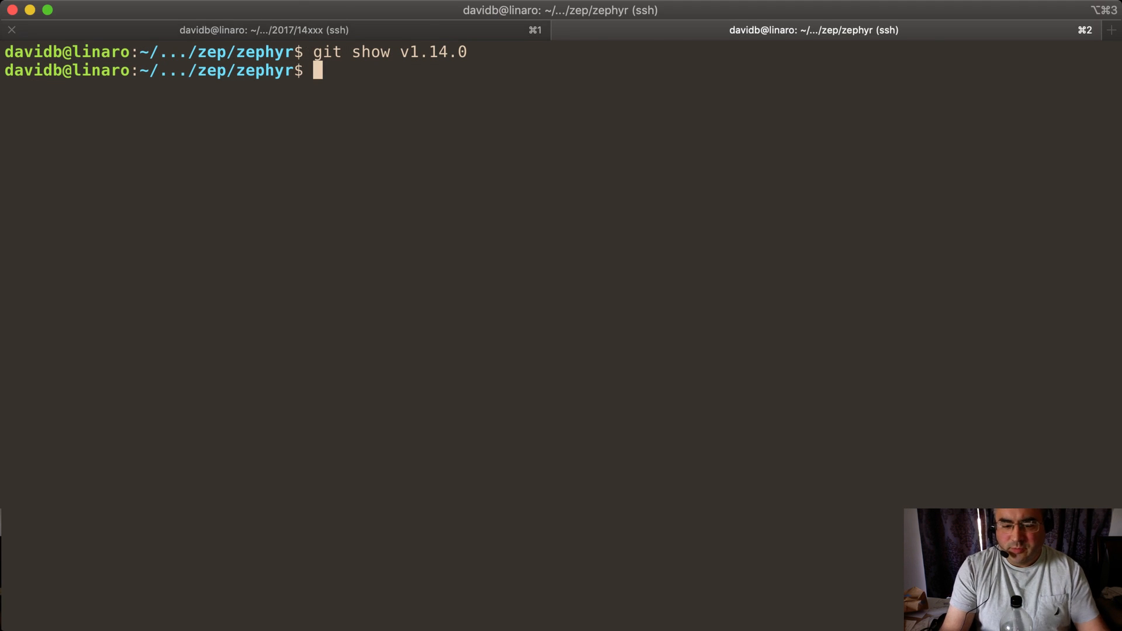
{"action": "key", "text": "super+1"}
{"action": "key", "text": "Up"}
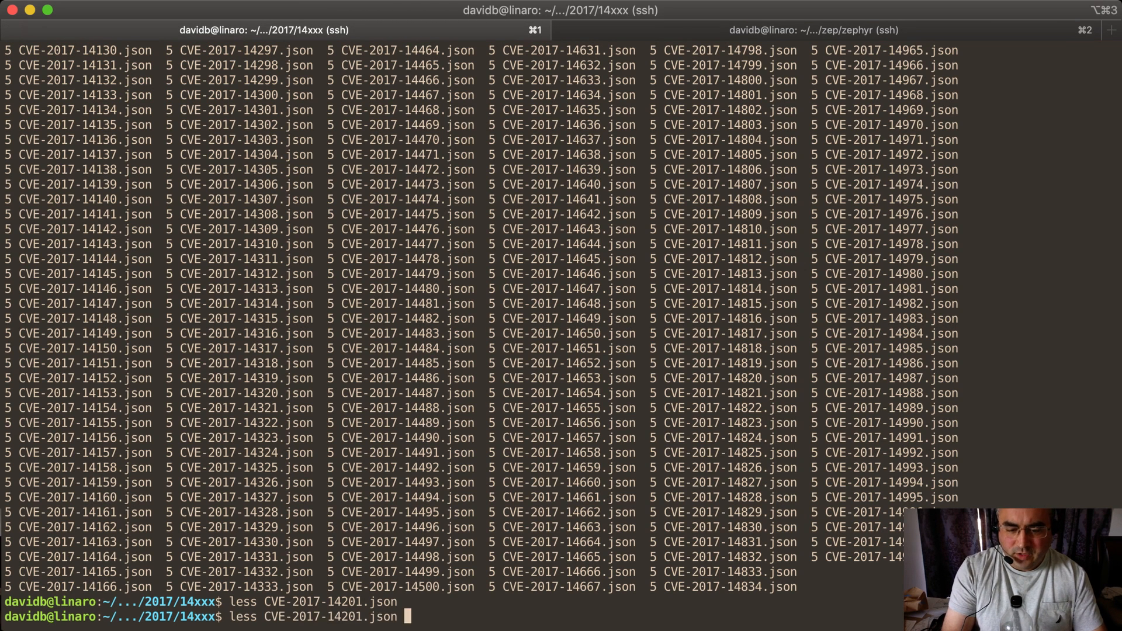
{"action": "key", "text": "ctrl+a"}
{"action": "key", "text": "Delete"}
{"action": "key", "text": "Delete"}
{"action": "key", "text": "Delete"}
{"action": "key", "text": "Delete"}
{"action": "type", "text": "vi"}
{"action": "key", "text": "Return"}
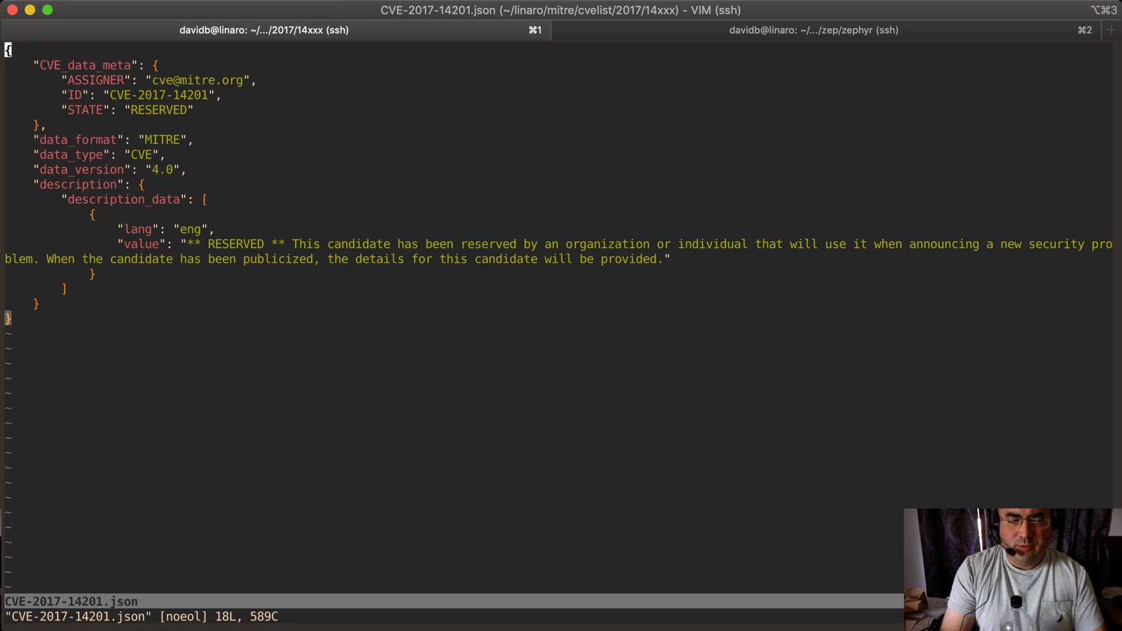
Replace the entire contents of CVE-2017-14201.json with the copied Vulnogram JSON and save the file in vi
{"action": "key", "text": "g"}
{"action": "key", "text": "g"}
{"action": "key", "text": "d"}
{"action": "key", "text": "G"}
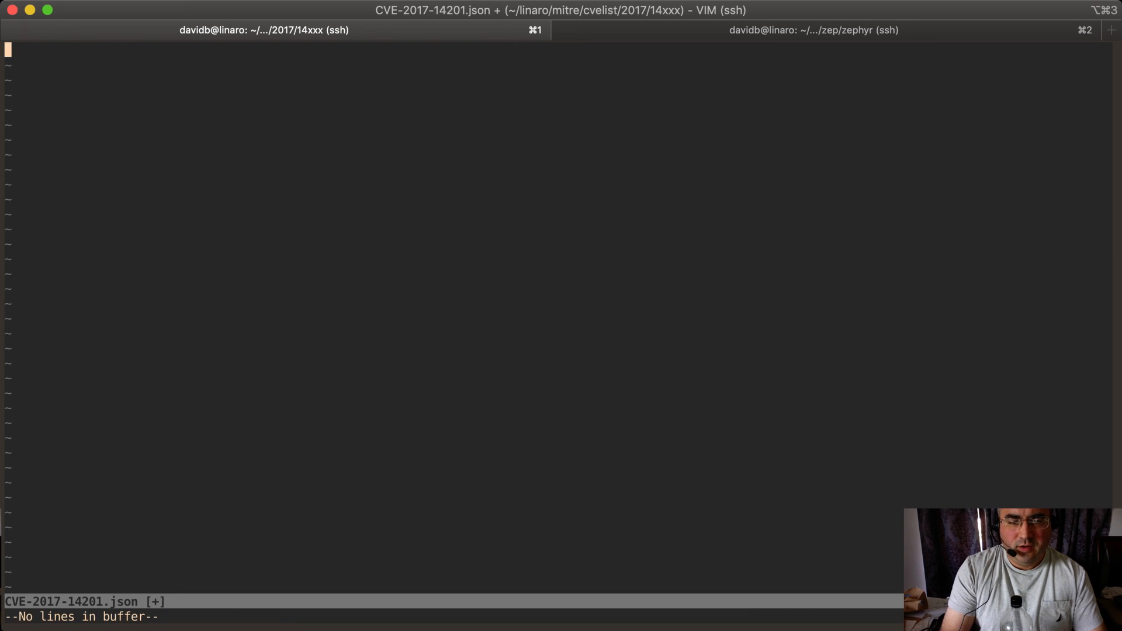
{"action": "key", "text": "i"}
{"action": "key", "text": "super+v"}
{"action": "key", "text": "Escape"}
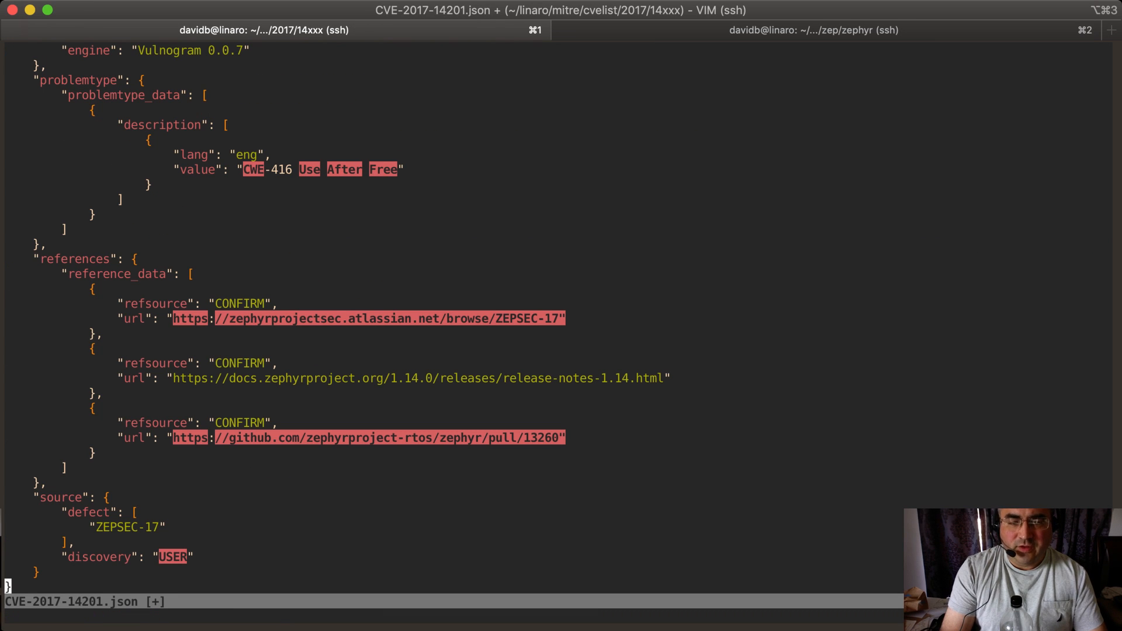
{"action": "key", "text": "g"}
{"action": "key", "text": "g"}
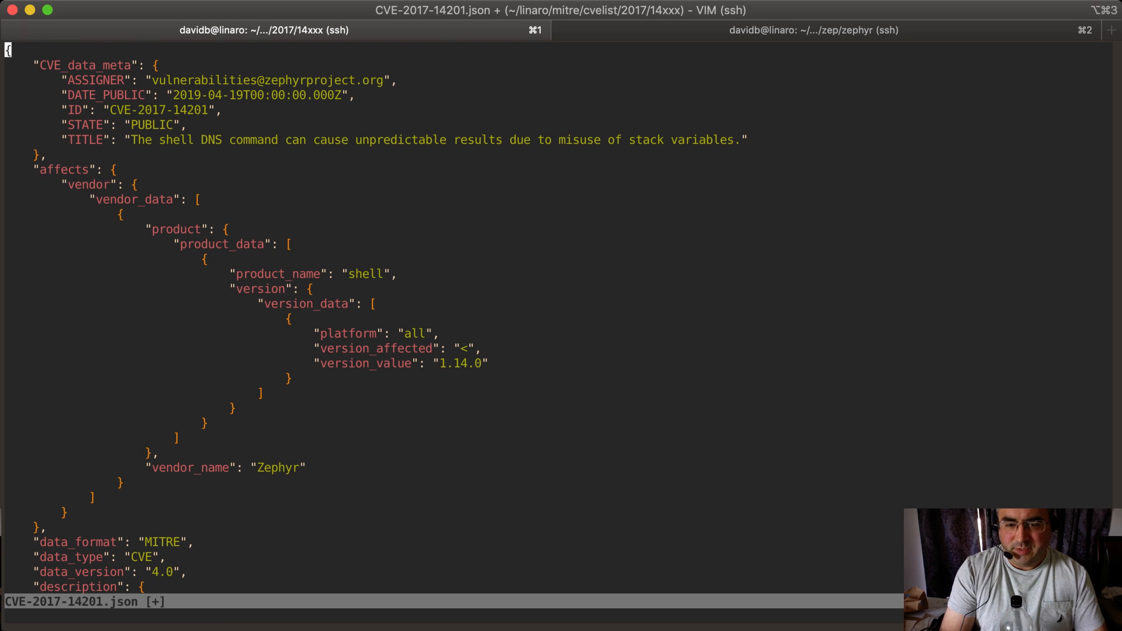
{"action": "type", "text": ":wq"}
{"action": "key", "text": "Return"}
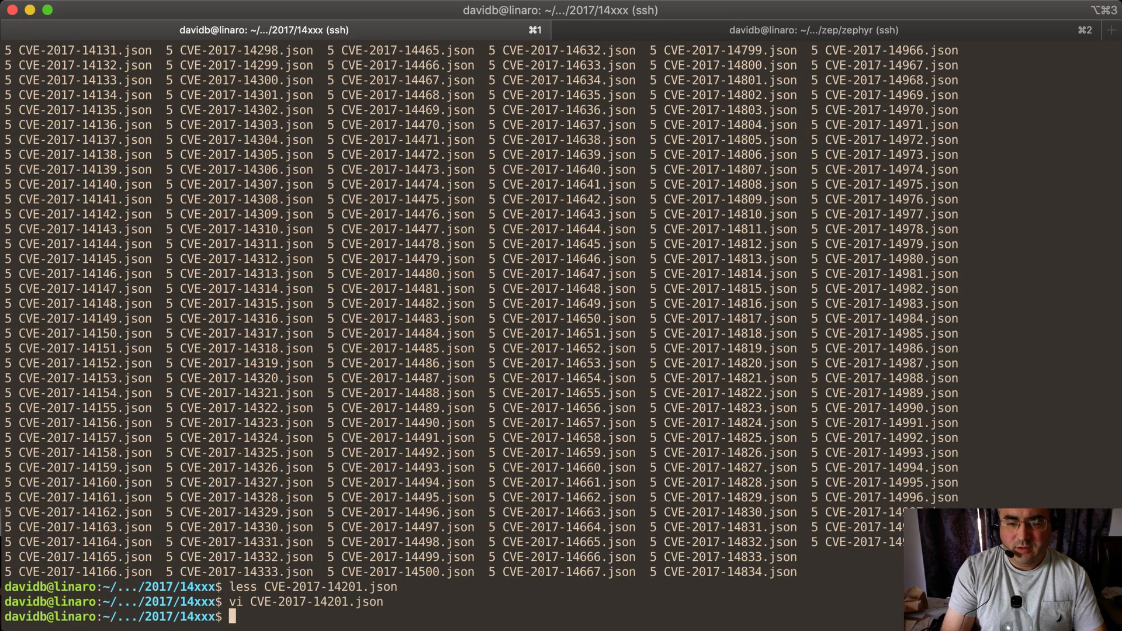
Review the uncommitted changes to CVE-2017-14201.json with git diff
{"action": "key", "text": "ctrl+l"}
{"action": "type", "text": "git diff"}
{"action": "key", "text": "Return"}
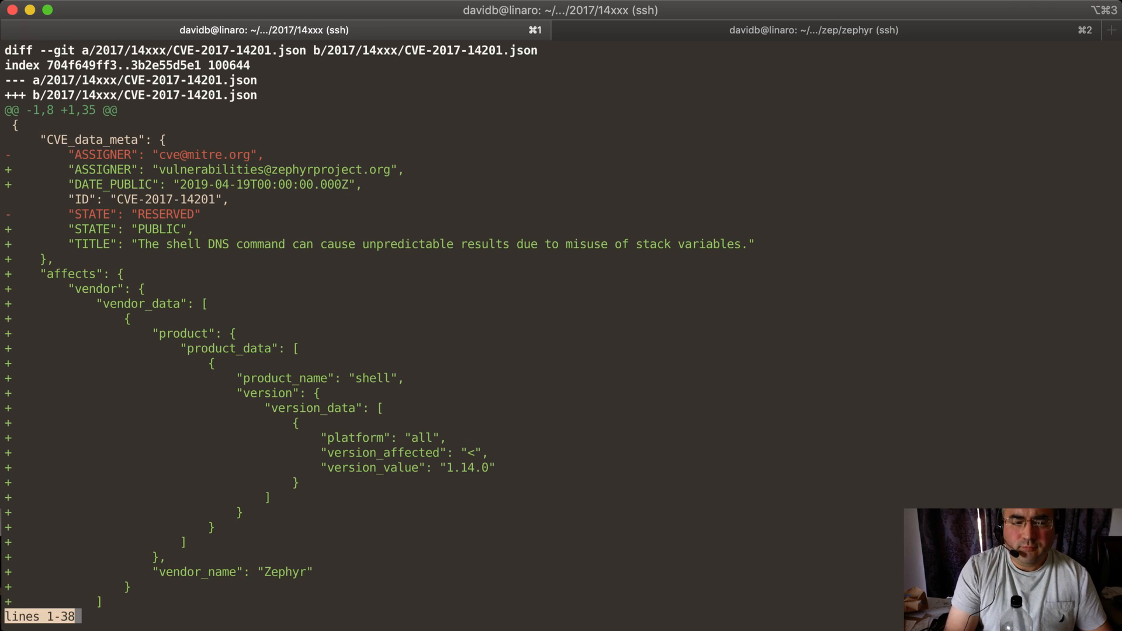
{"action": "key", "text": "space"}
{"action": "key", "text": "space"}
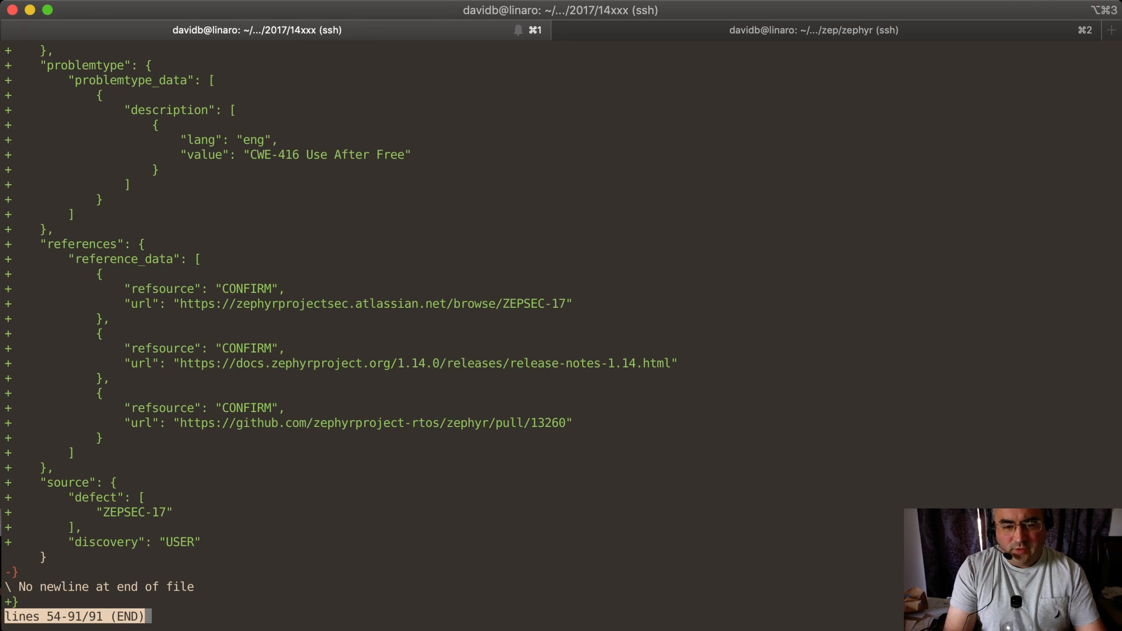
{"action": "type", "text": "q"}
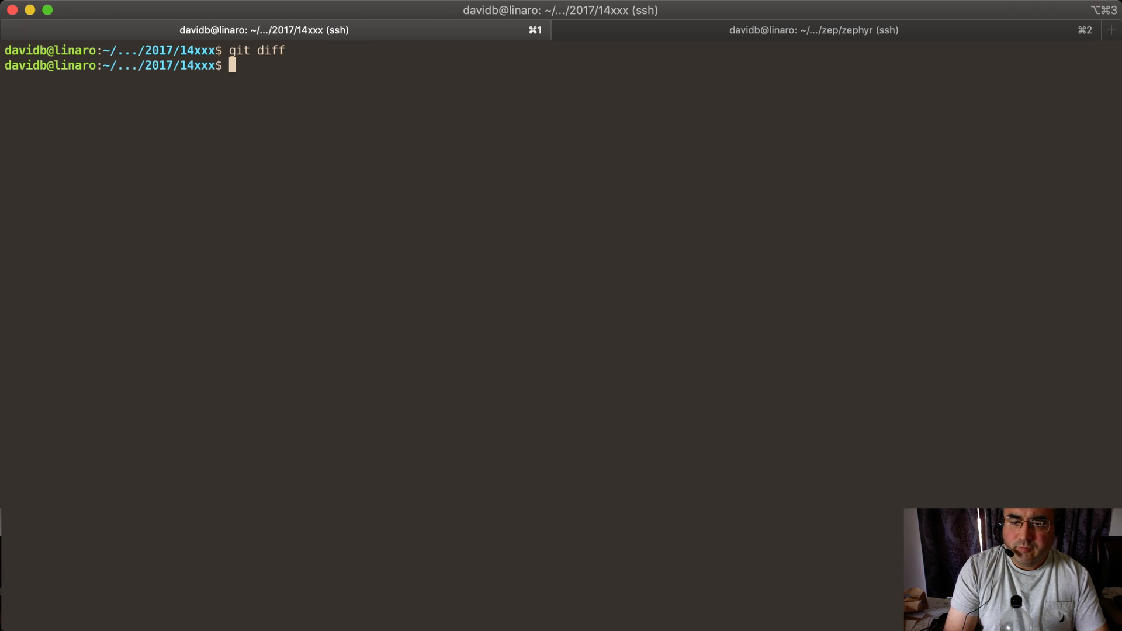
{"action": "type", "text": "git commit"}
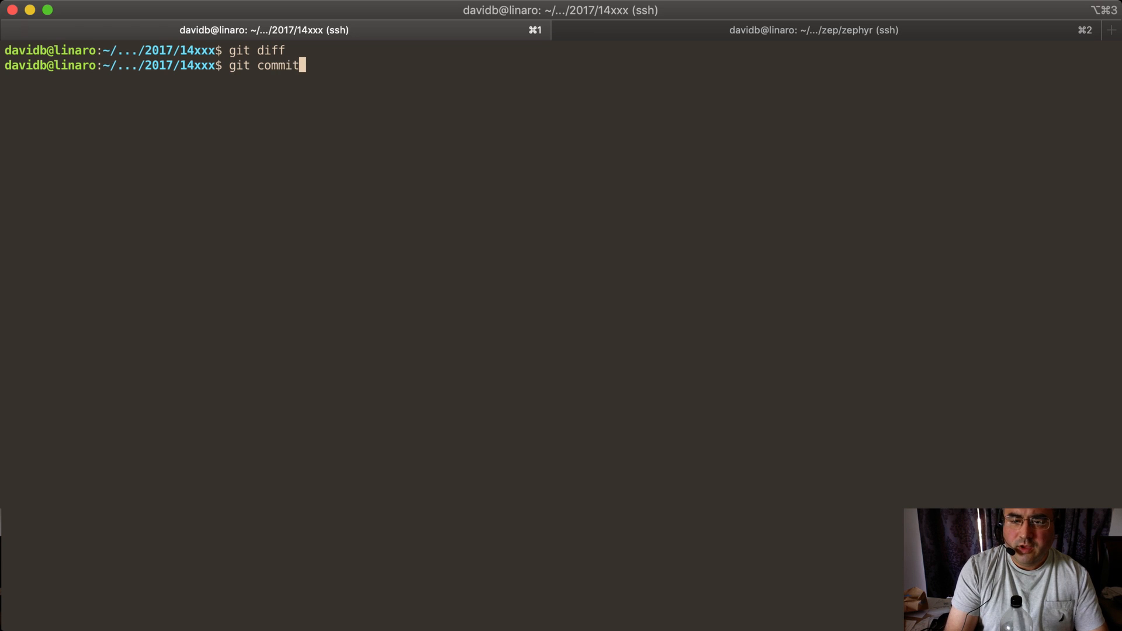
Browse the cvelist repository's git log to examine existing commit messages and authors
{"action": "key", "text": "ctrl+u"}
{"action": "type", "text": "git log"}
{"action": "key", "text": "Return"}
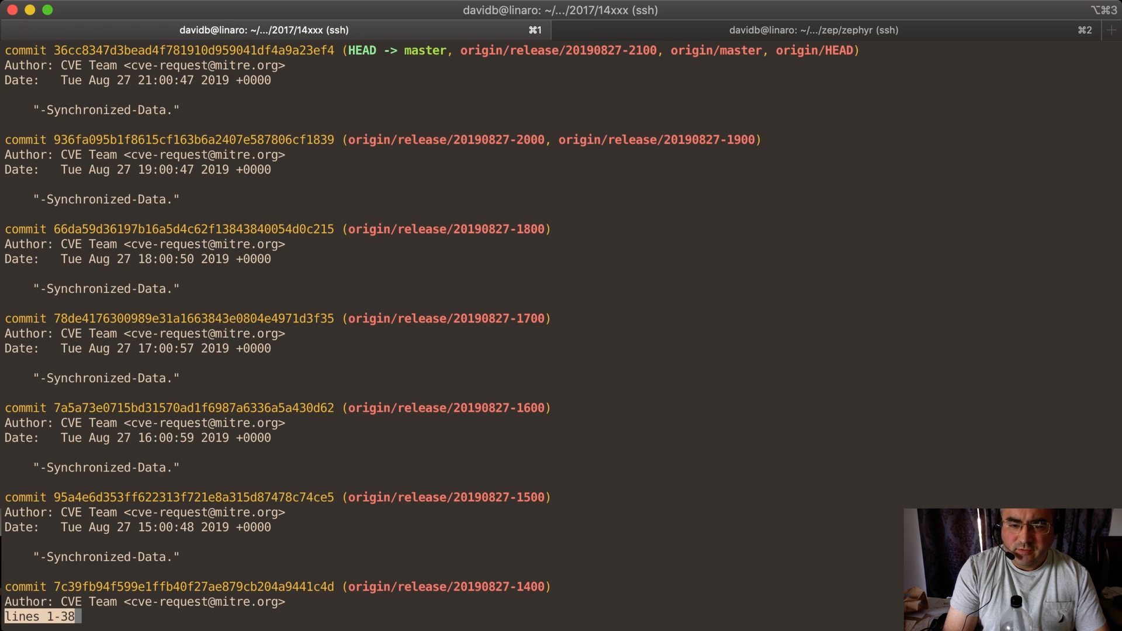
{"action": "key", "text": "space"}
{"action": "key", "text": "space"}
{"action": "key", "text": "space"}
{"action": "key", "text": "space"}
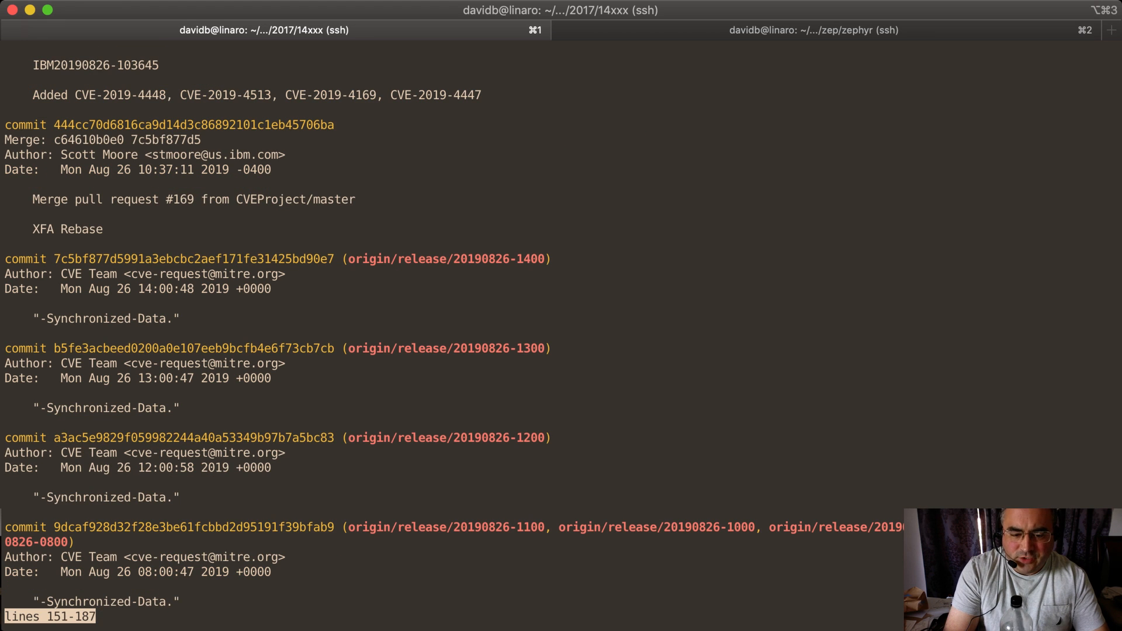
{"action": "scroll", "coordinate": [558, 341], "scroll_direction": "down", "scroll_amount": 15}
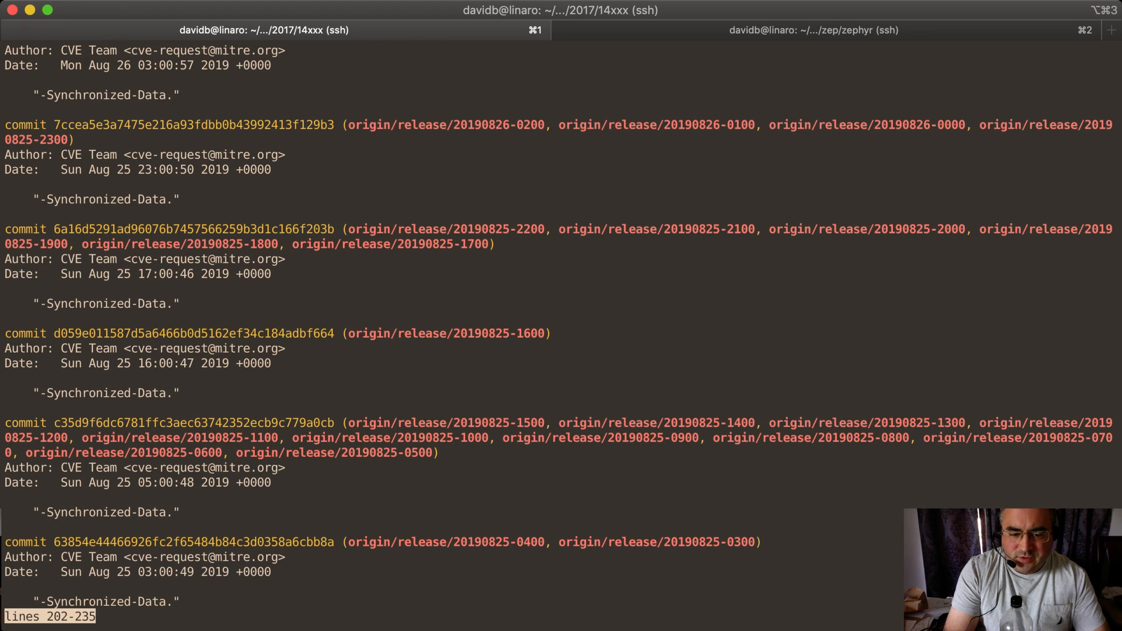
{"action": "scroll", "coordinate": [558, 340], "scroll_direction": "down", "scroll_amount": 20}
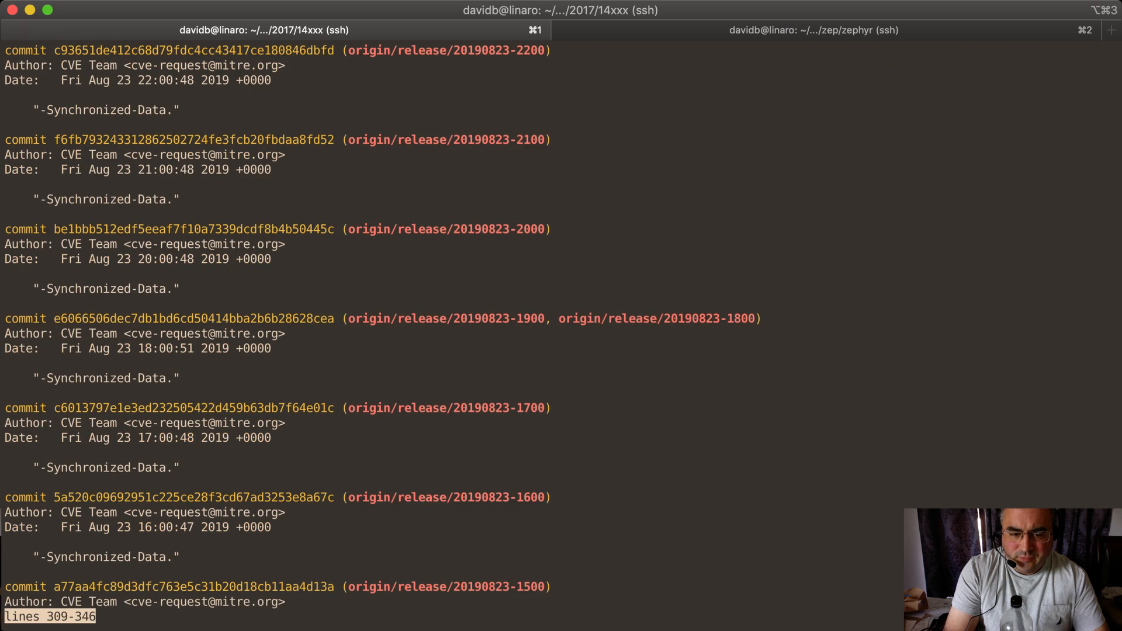
{"action": "key", "text": "space"}
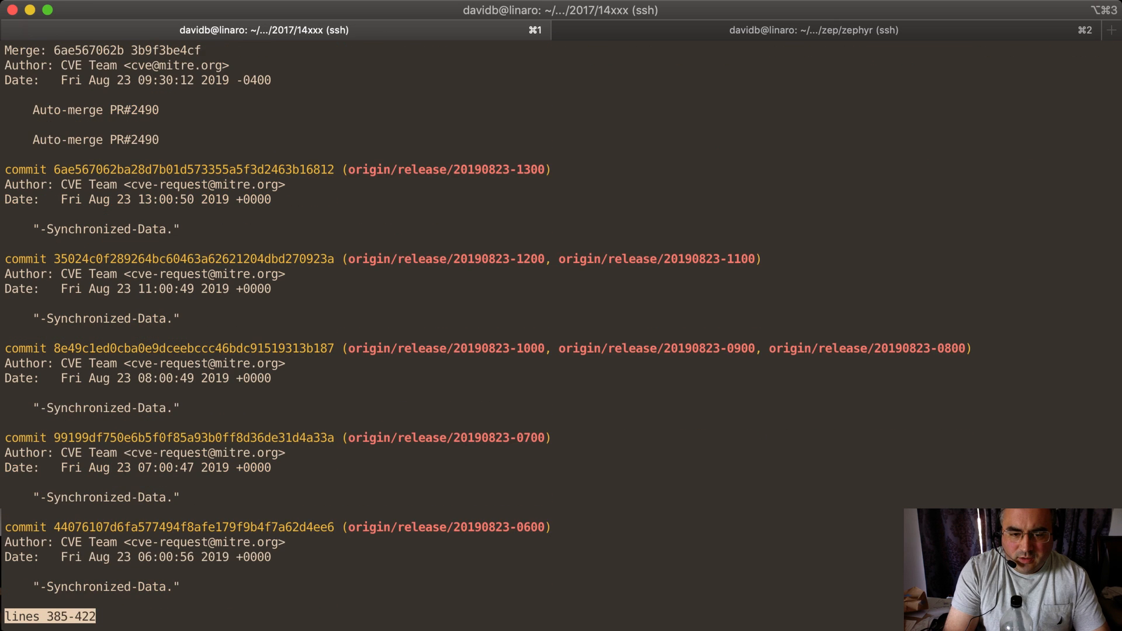
{"action": "key", "text": "space"}
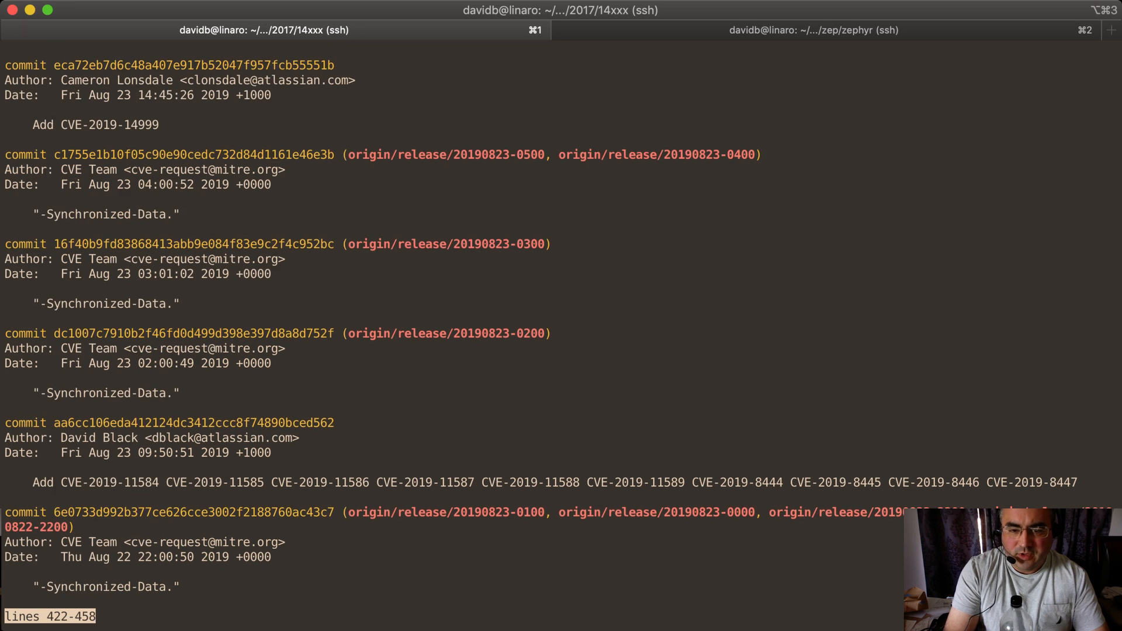
{"action": "type", "text": "qgit commi"}
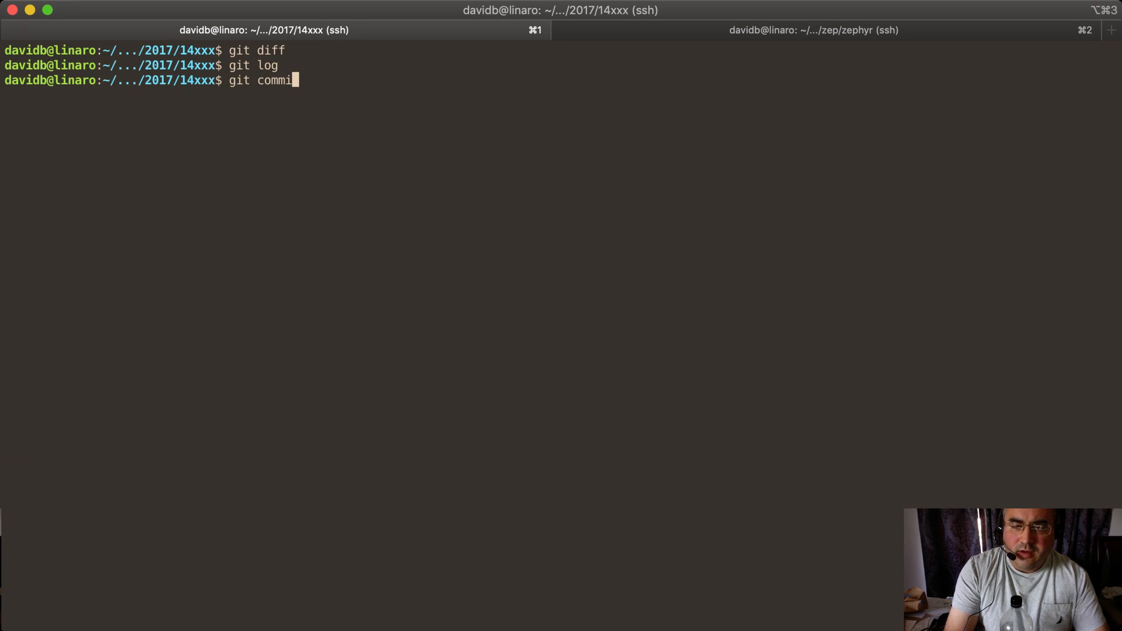
Set the repository's git user.email to the user's work e-mail address and attempt a git commit
{"action": "key", "text": "BackSpace"}
{"action": "key", "text": "BackSpace"}
{"action": "key", "text": "BackSpace"}
{"action": "key", "text": "BackSpace"}
{"action": "key", "text": "BackSpace"}
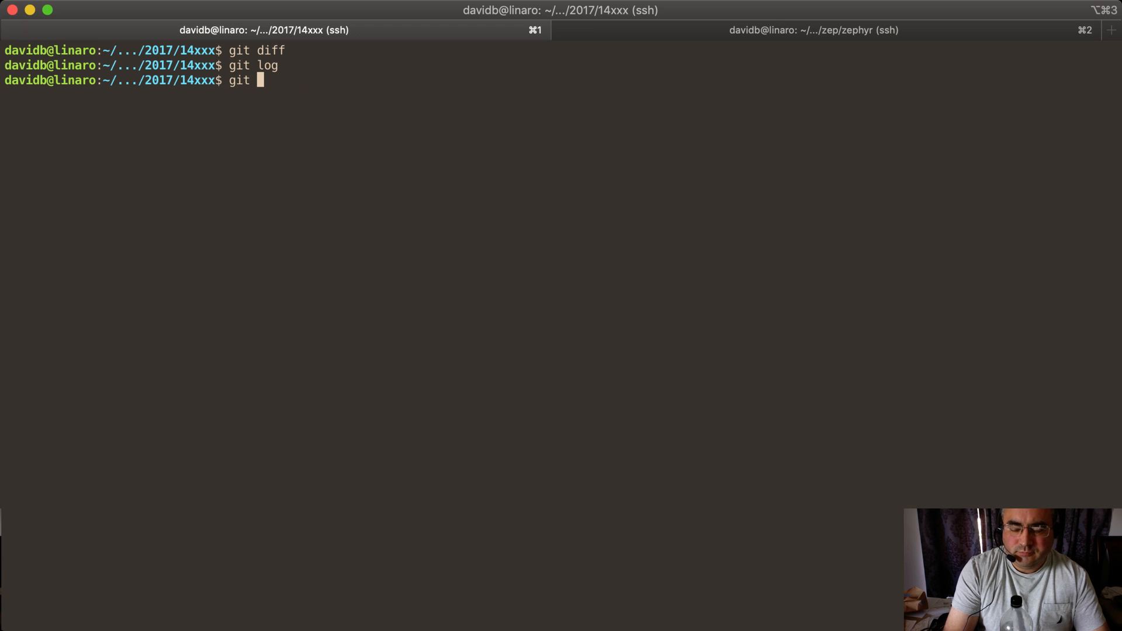
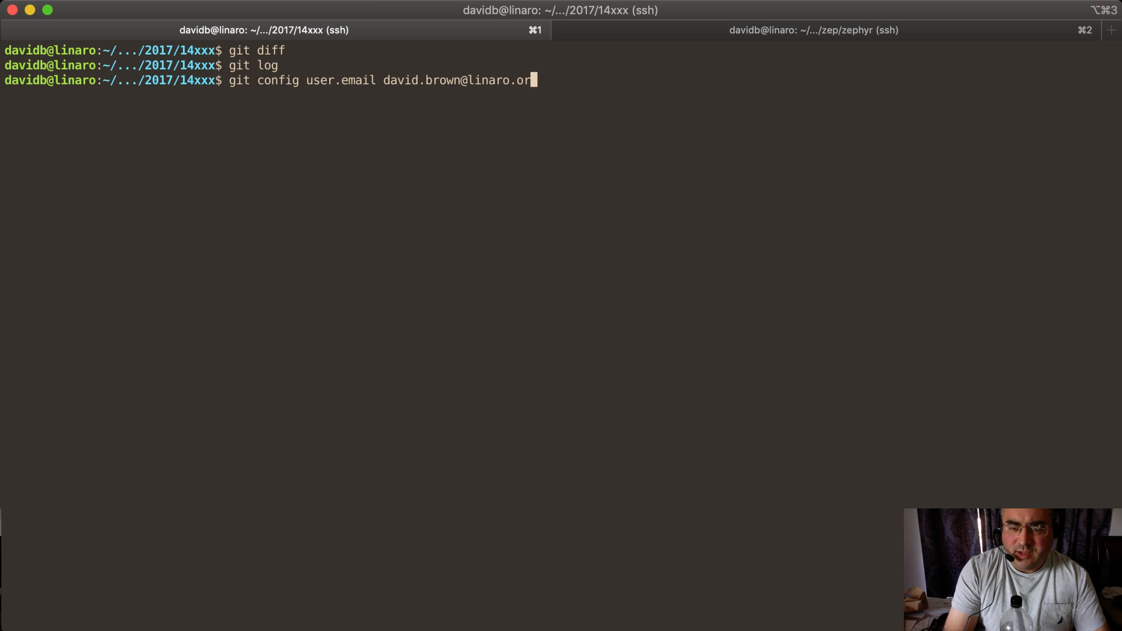
{"action": "key", "text": "Return"}
{"action": "type", "text": "git commit"}
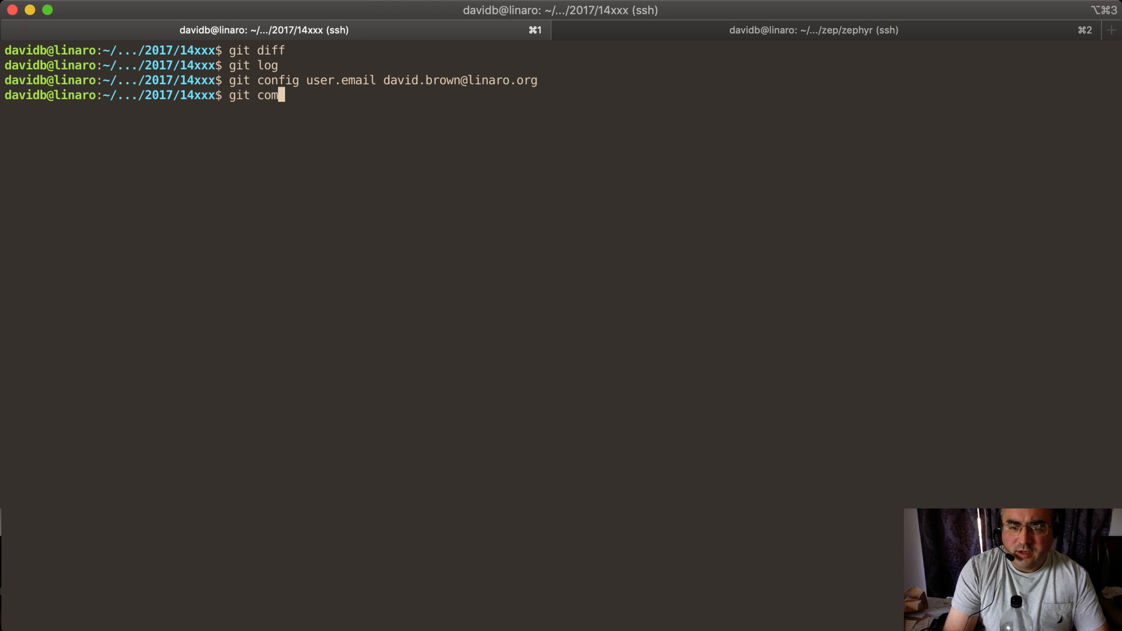
{"action": "key", "text": "Return"}
Interactively stage both changed hunks of CVE-2017-14201.json with git add -p
{"action": "type", "text": "gi"}
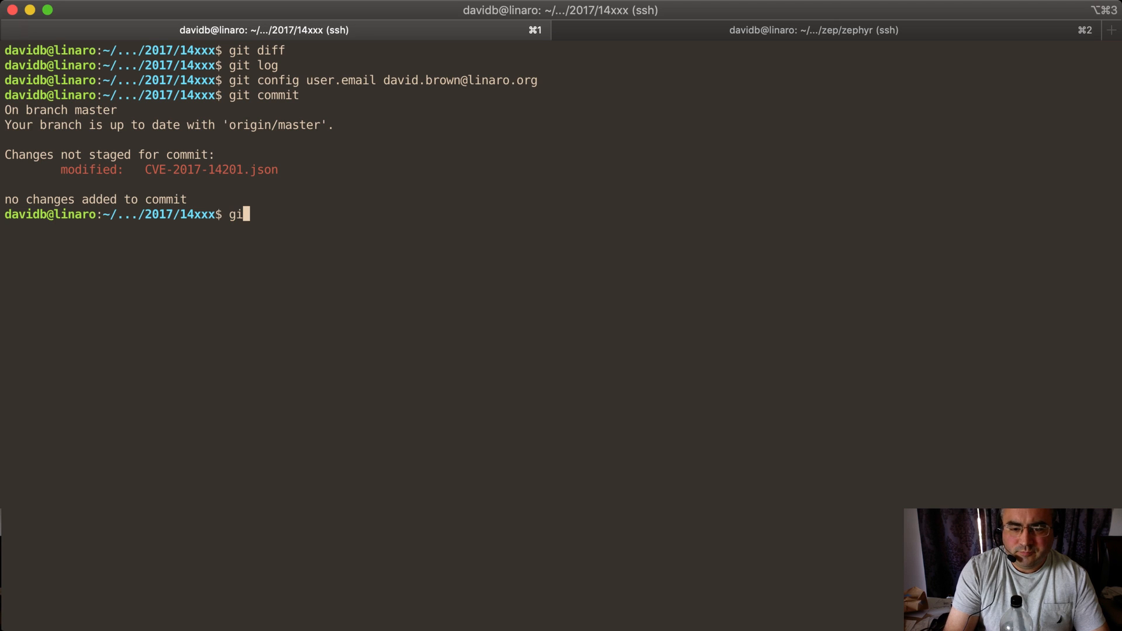
{"action": "type", "text": "t add -p"}
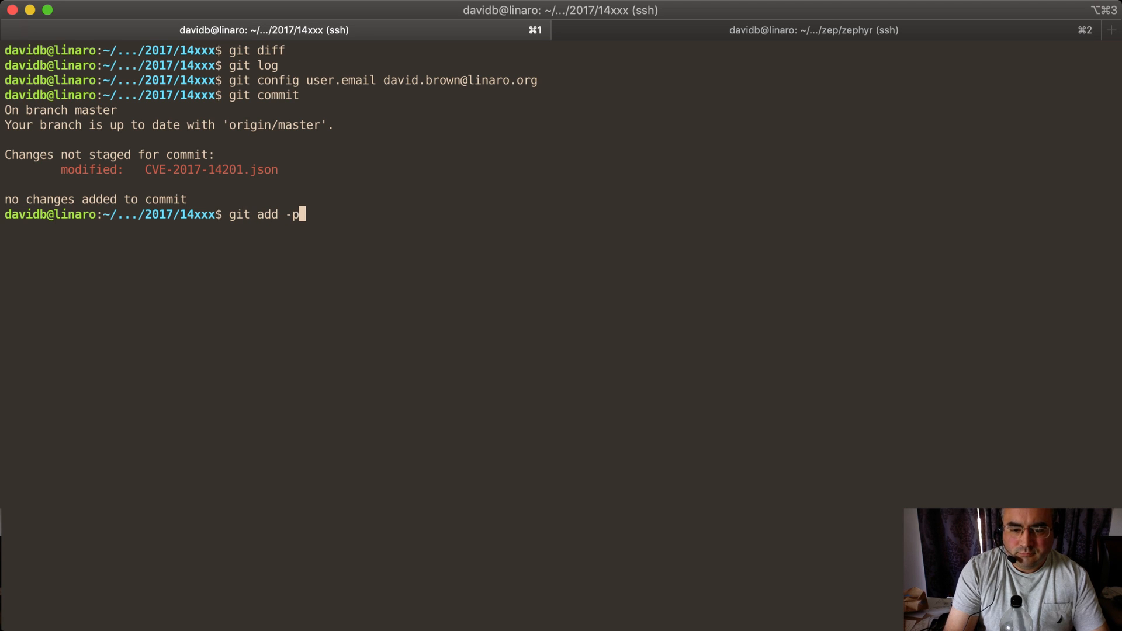
{"action": "key", "text": "Return"}
{"action": "type", "text": "y"}
{"action": "key", "text": "Return"}
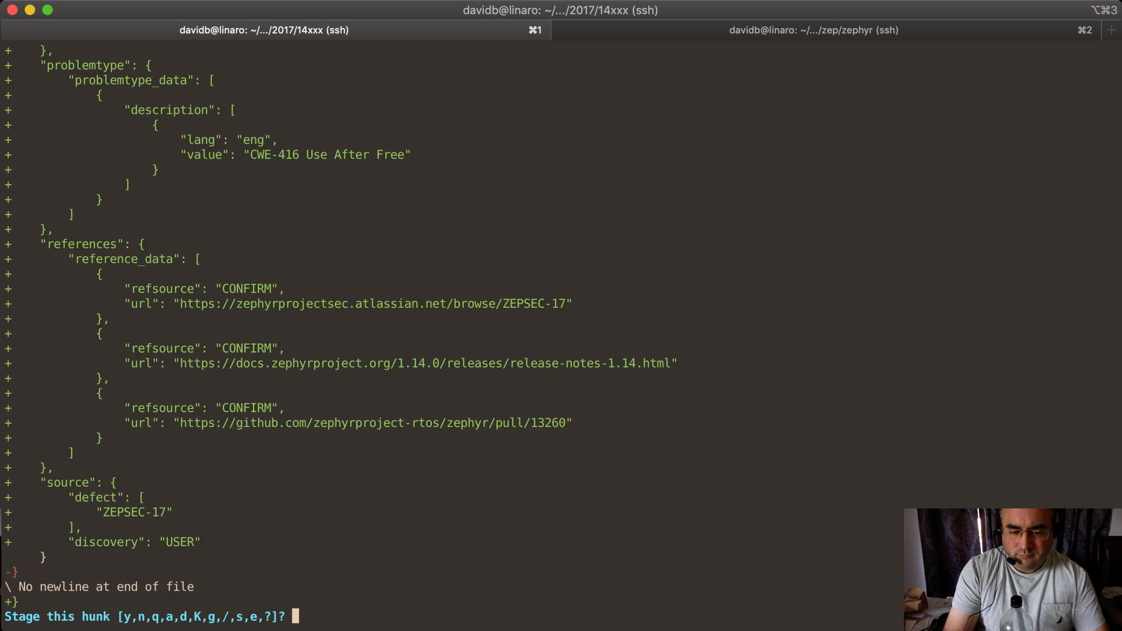
{"action": "type", "text": "y"}
{"action": "key", "text": "Return"}
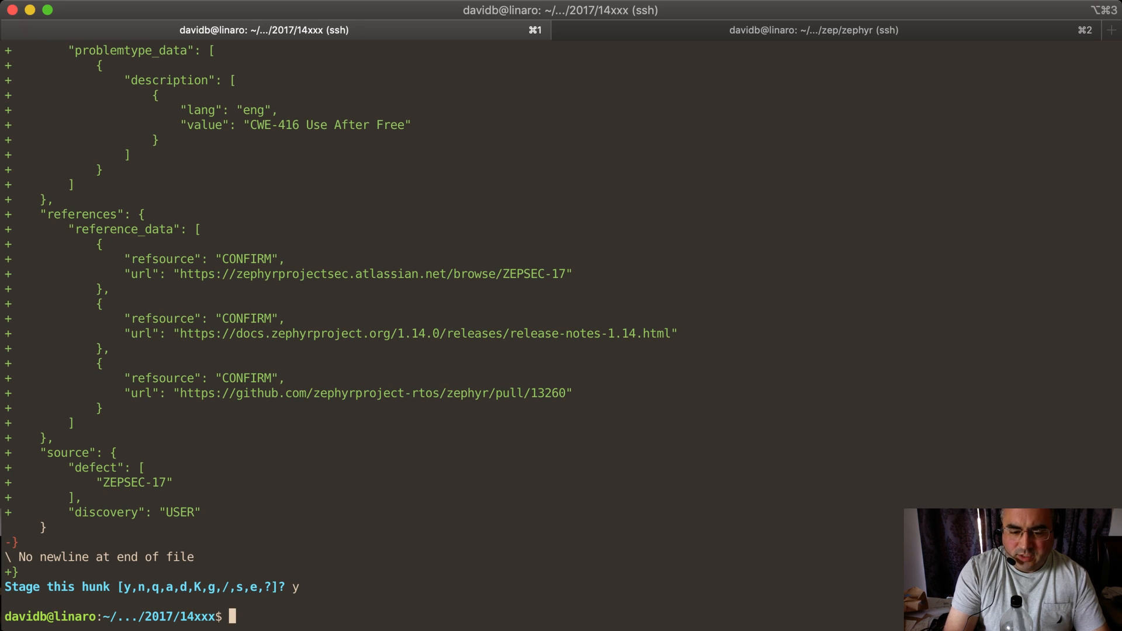
{"action": "key", "text": "ctrl+r"}
{"action": "type", "text": "vi"}
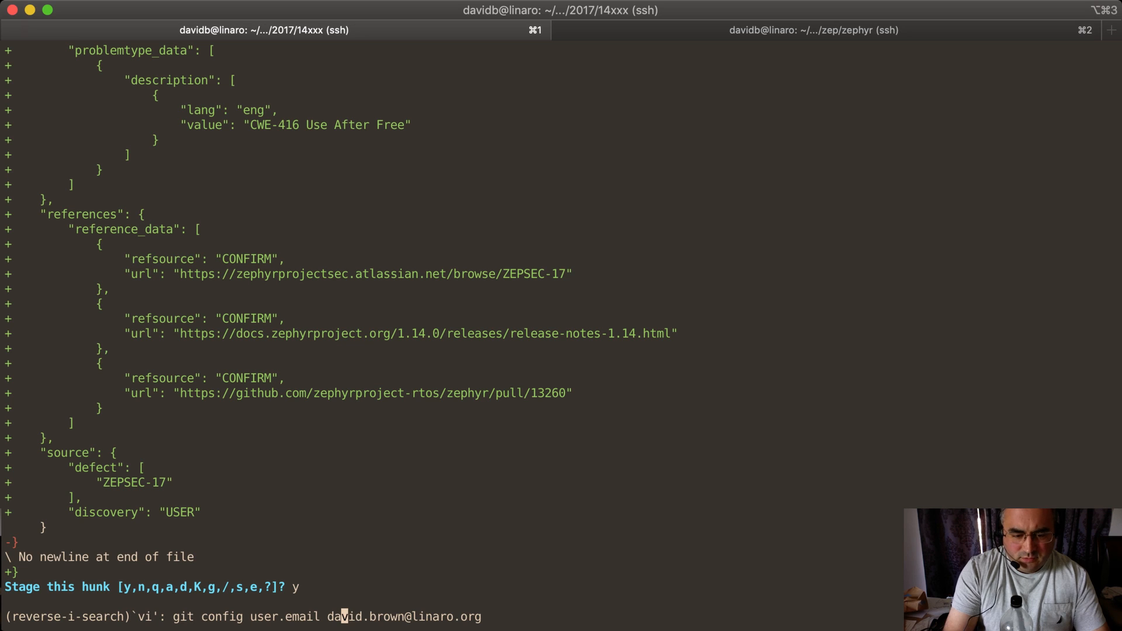
{"action": "key", "text": "ctrl+u"}
{"action": "key", "text": "ctrl+l"}
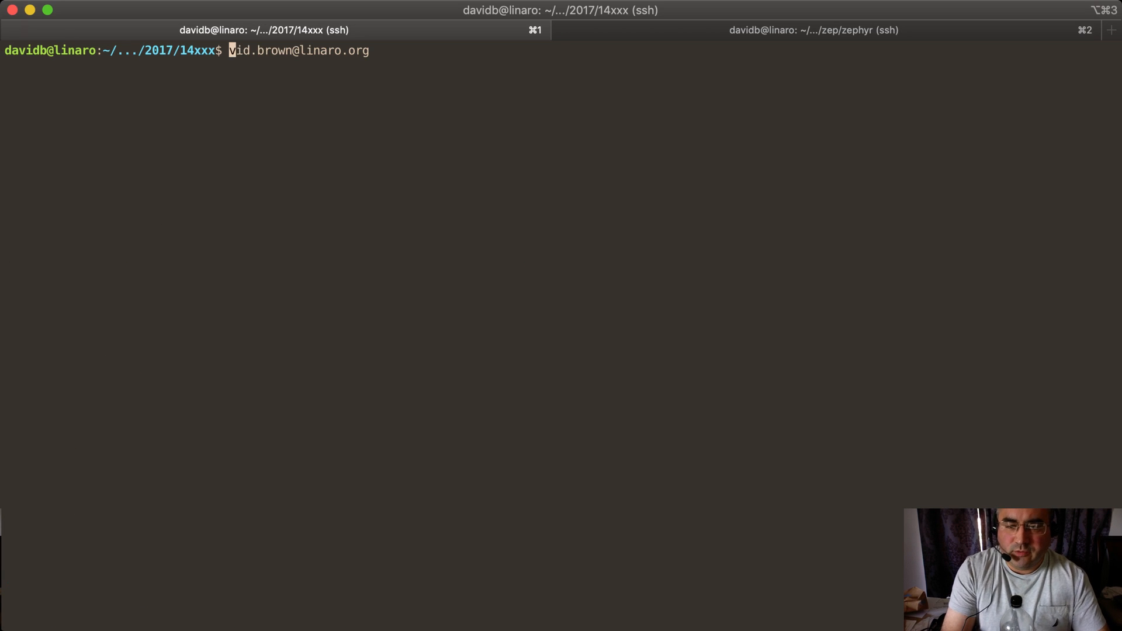
{"action": "key", "text": "ctrl+k"}
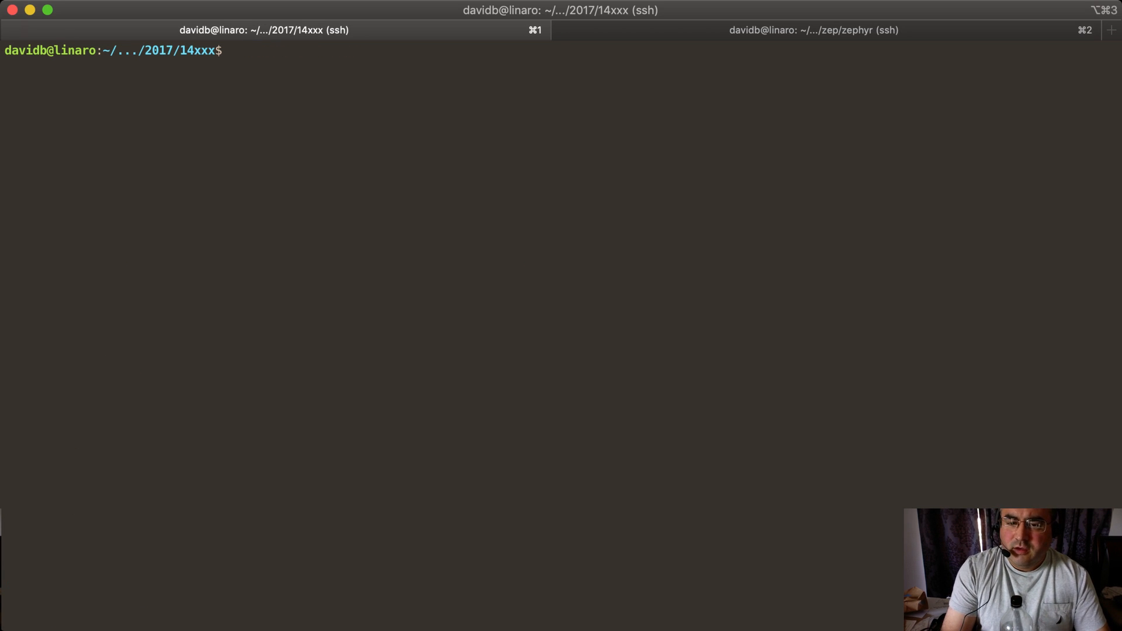
Commit the staged change with the message Add CVE-2017-14201
{"action": "type", "text": "git commit"}
{"action": "key", "text": "Return"}
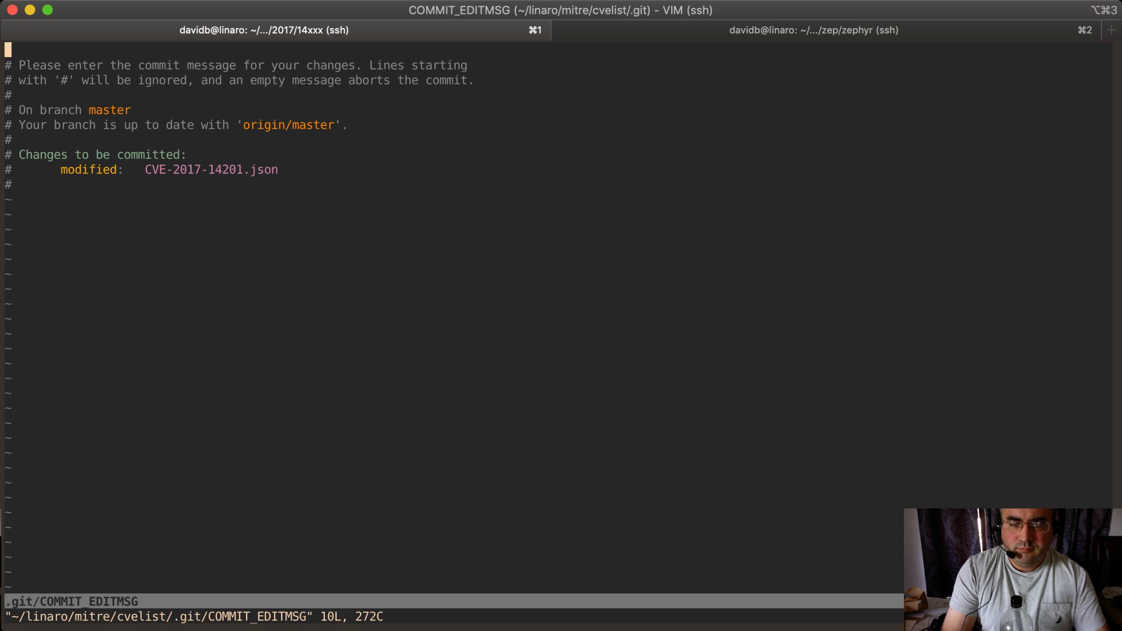
{"action": "type", "text": "iAdd CV"}
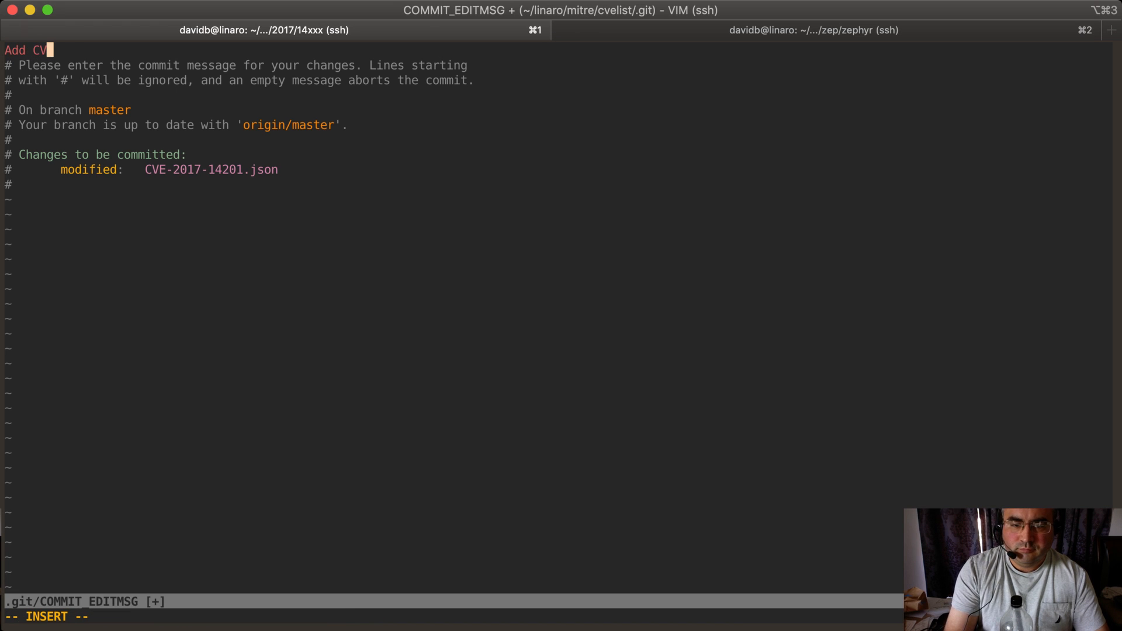
{"action": "type", "text": "E-2017-140"}
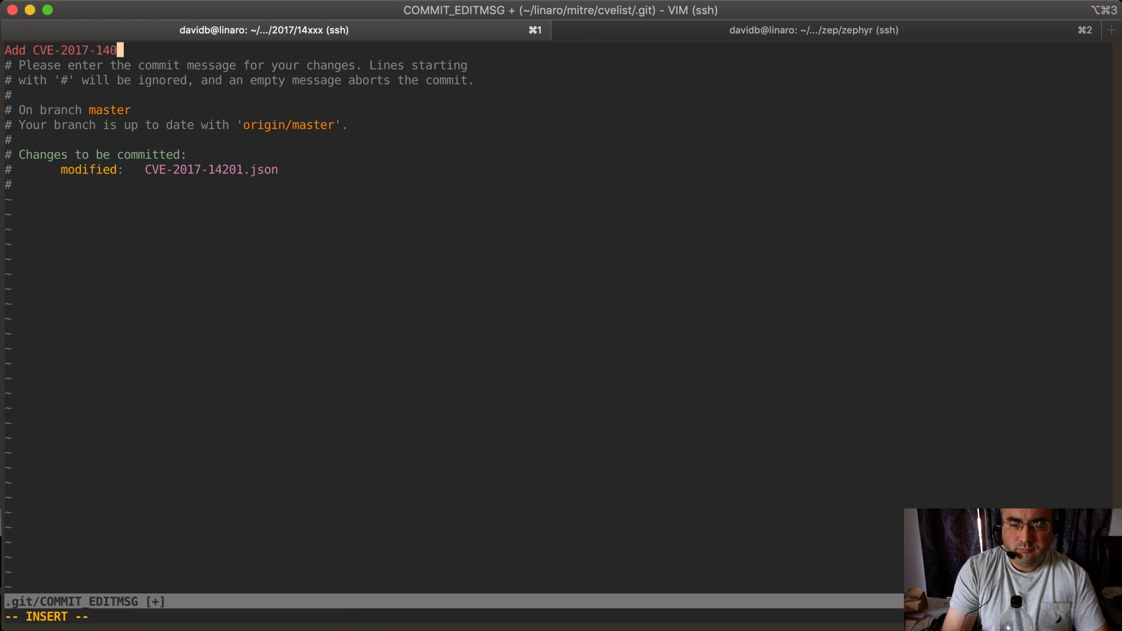
{"action": "type", "text": "2"}
{"action": "key", "text": "BackSpace"}
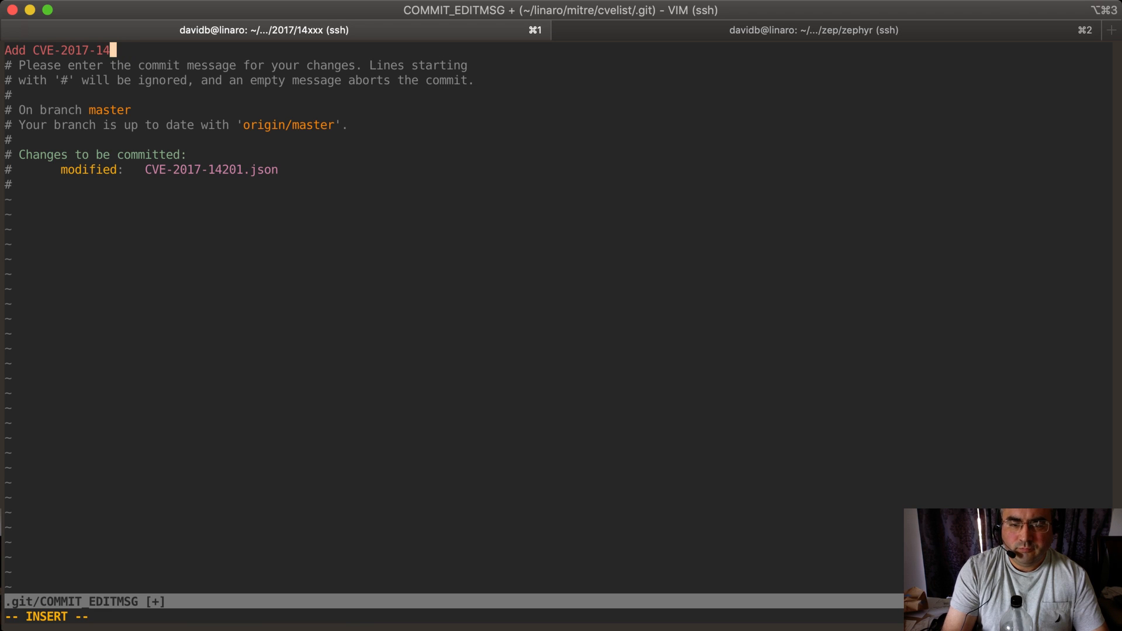
{"action": "type", "text": "201"}
{"action": "key", "text": "Escape"}
{"action": "type", "text": ":wq"}
{"action": "key", "text": "Return"}
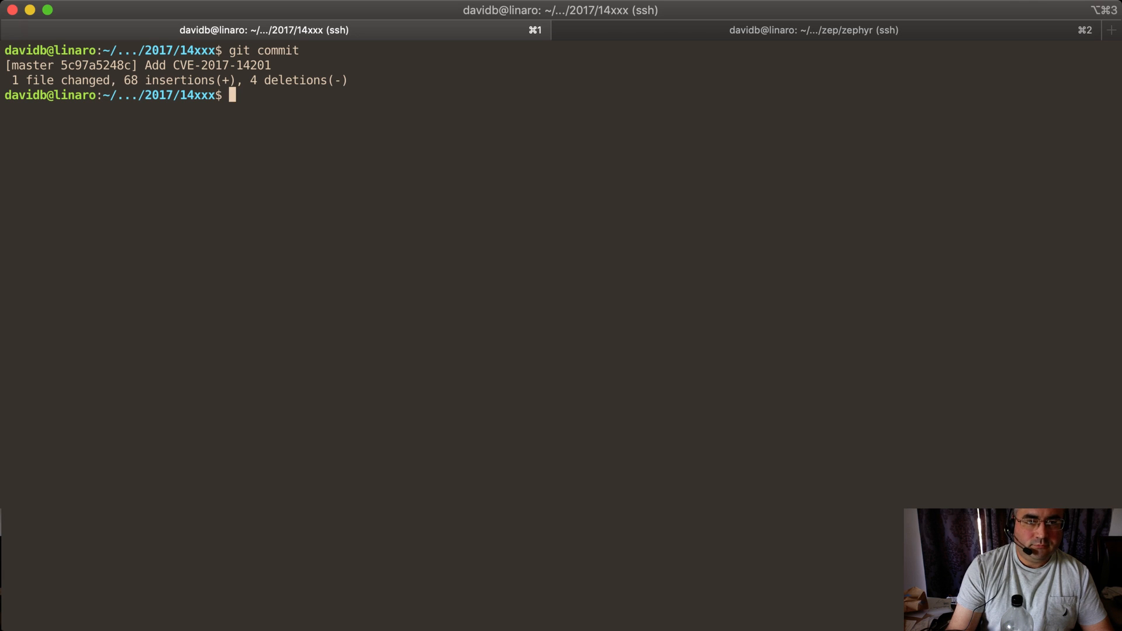
{"action": "key", "text": "super+Tab"}
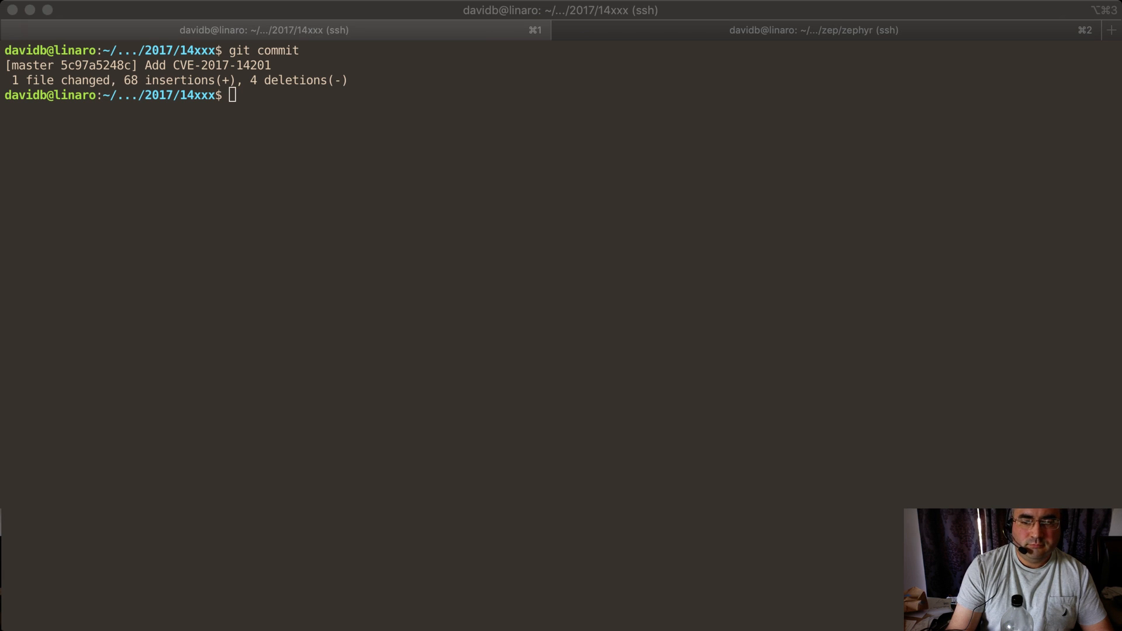